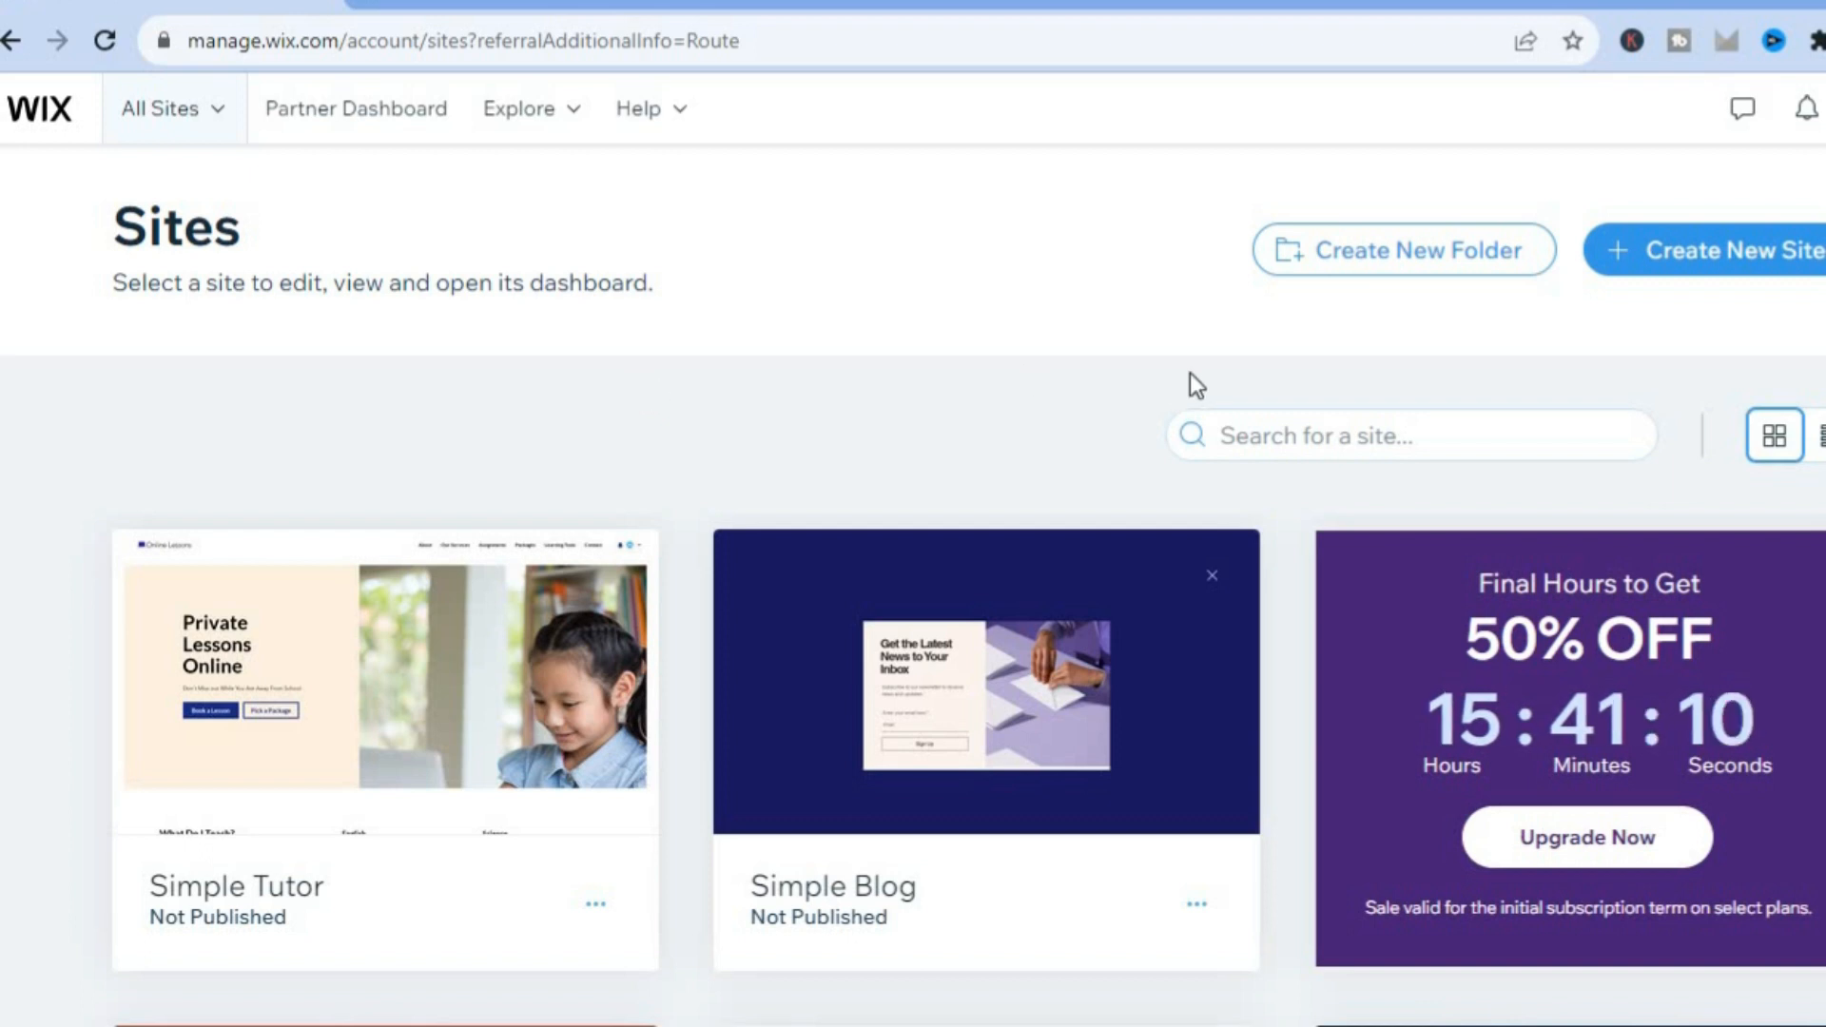
Start creating a new site in the Wix Editor, choosing to set it up without AI.
{"action": "left_click", "coordinate": [1670, 251]}
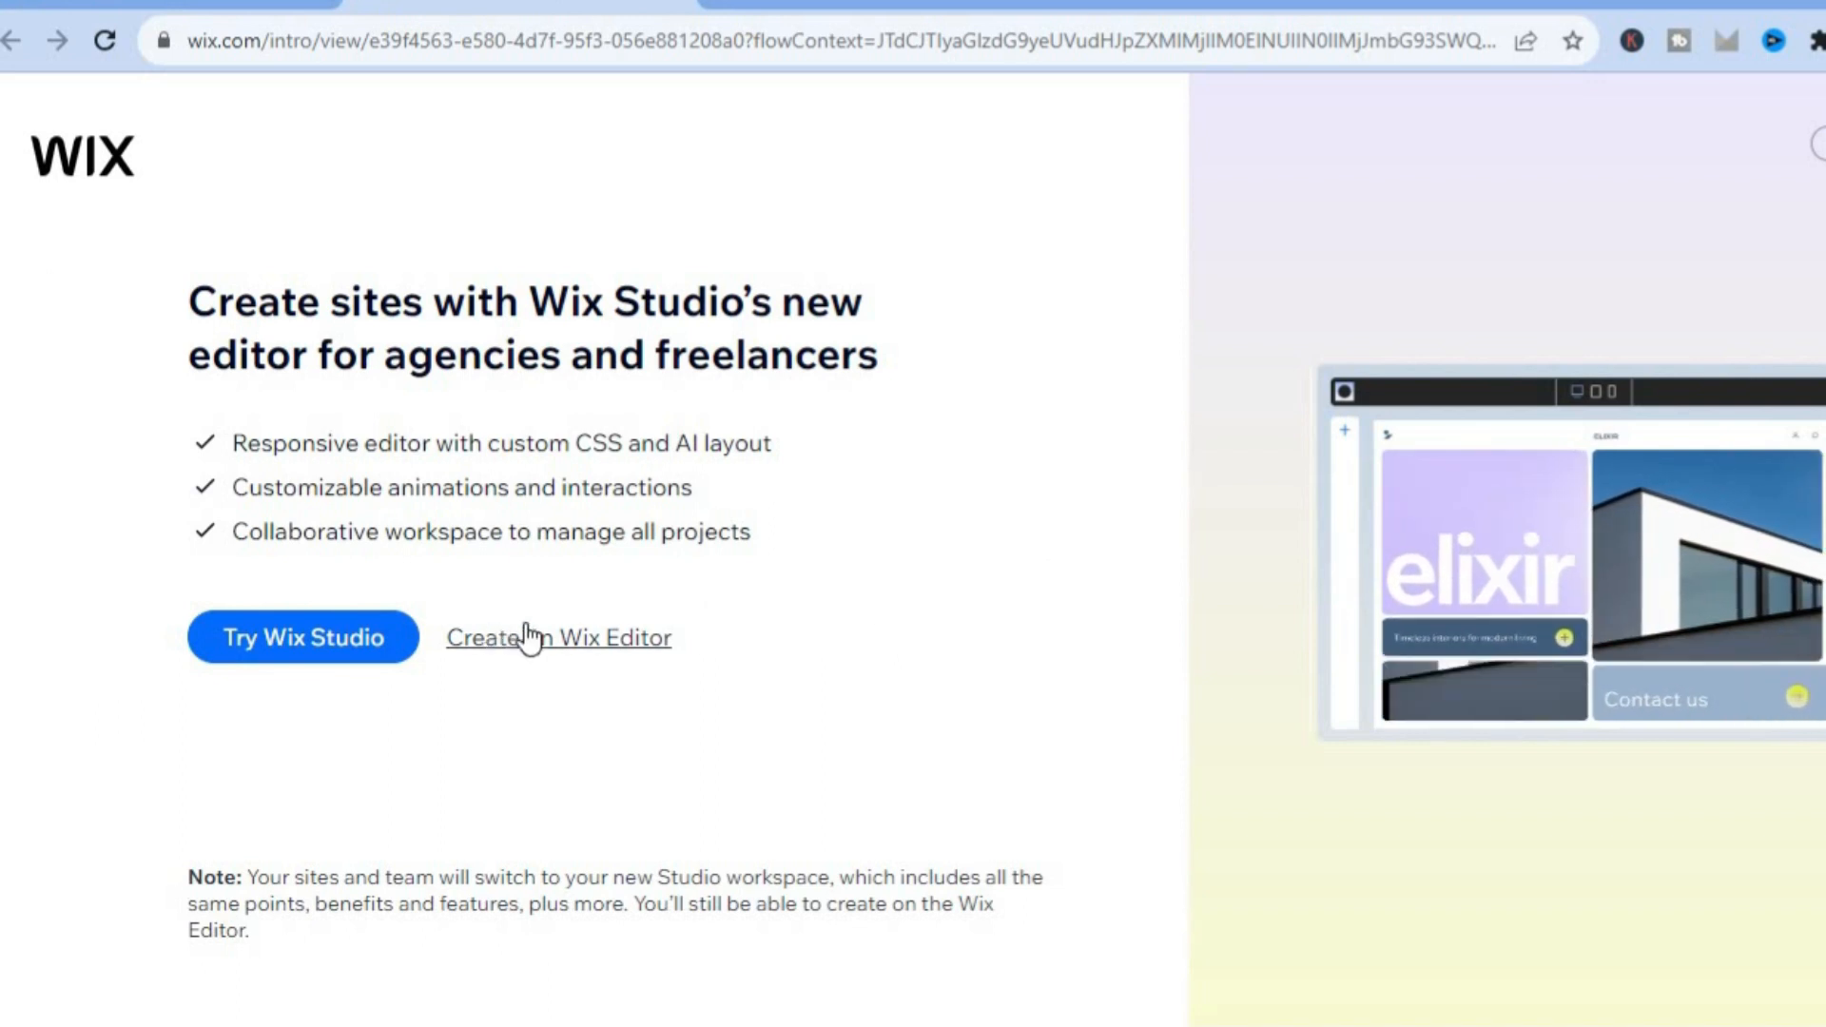
{"action": "left_click", "coordinate": [588, 648]}
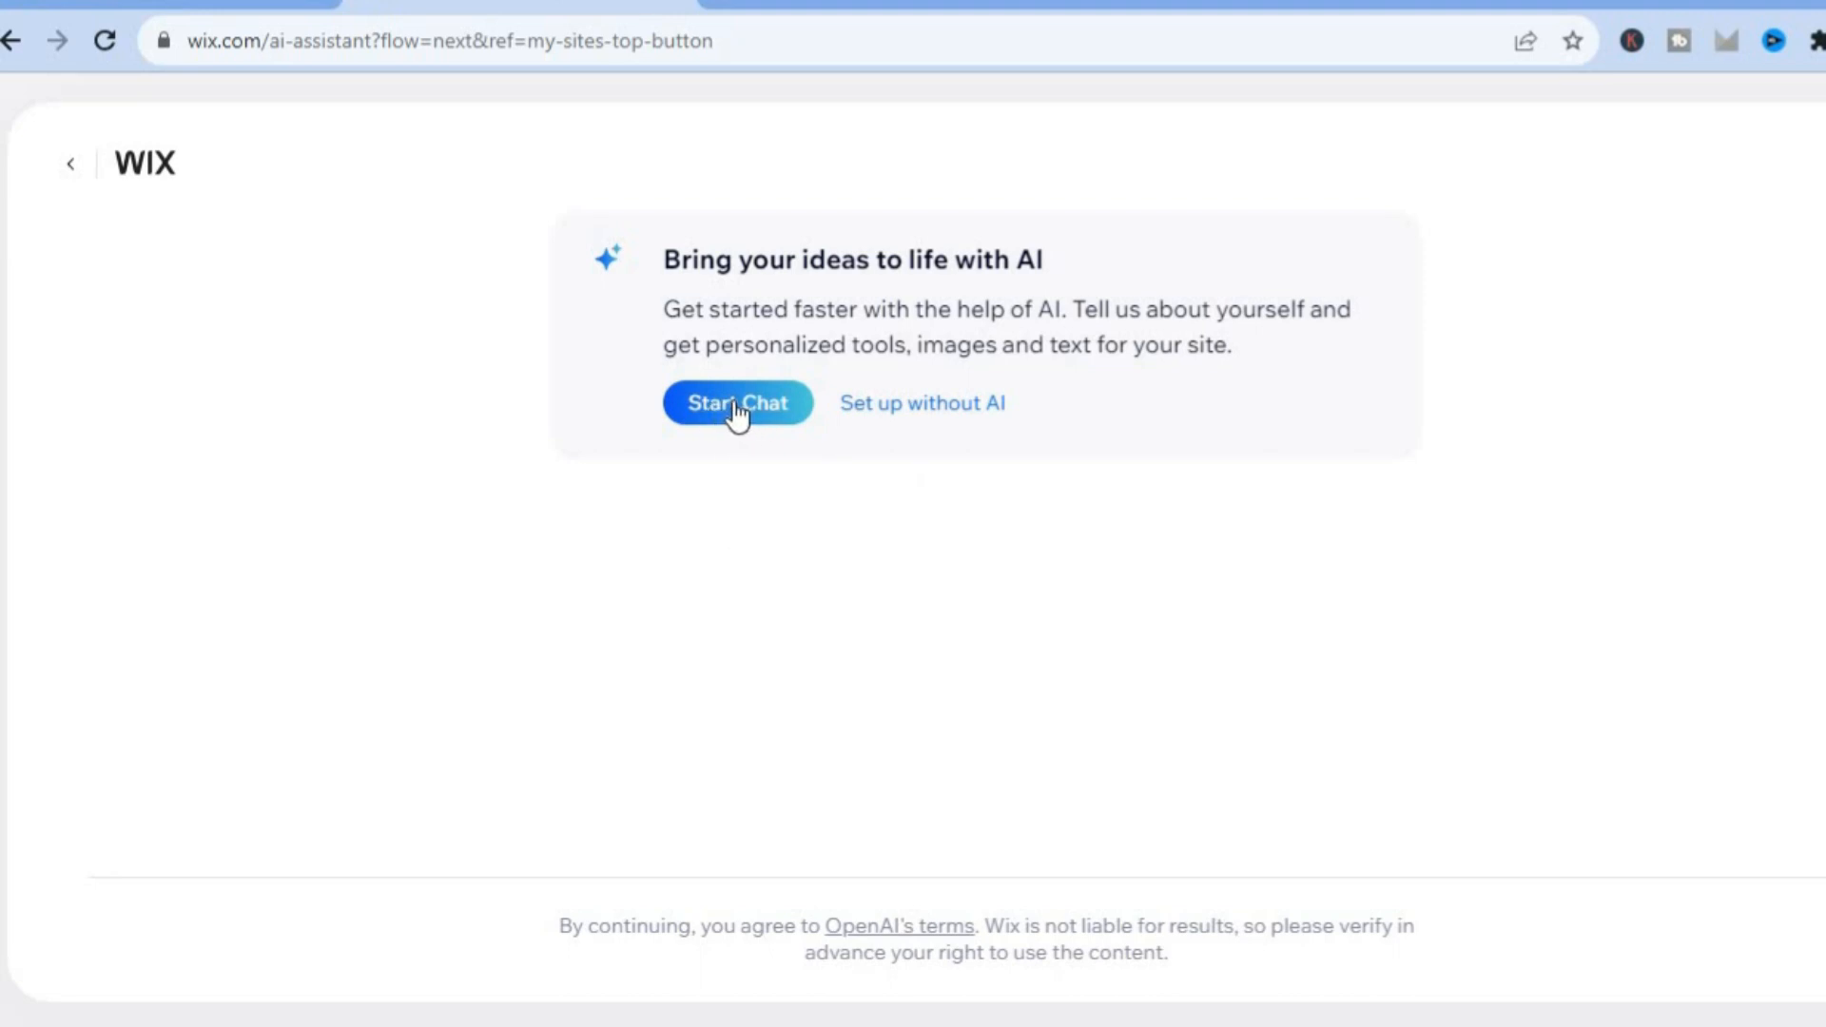
{"action": "left_click", "coordinate": [942, 416]}
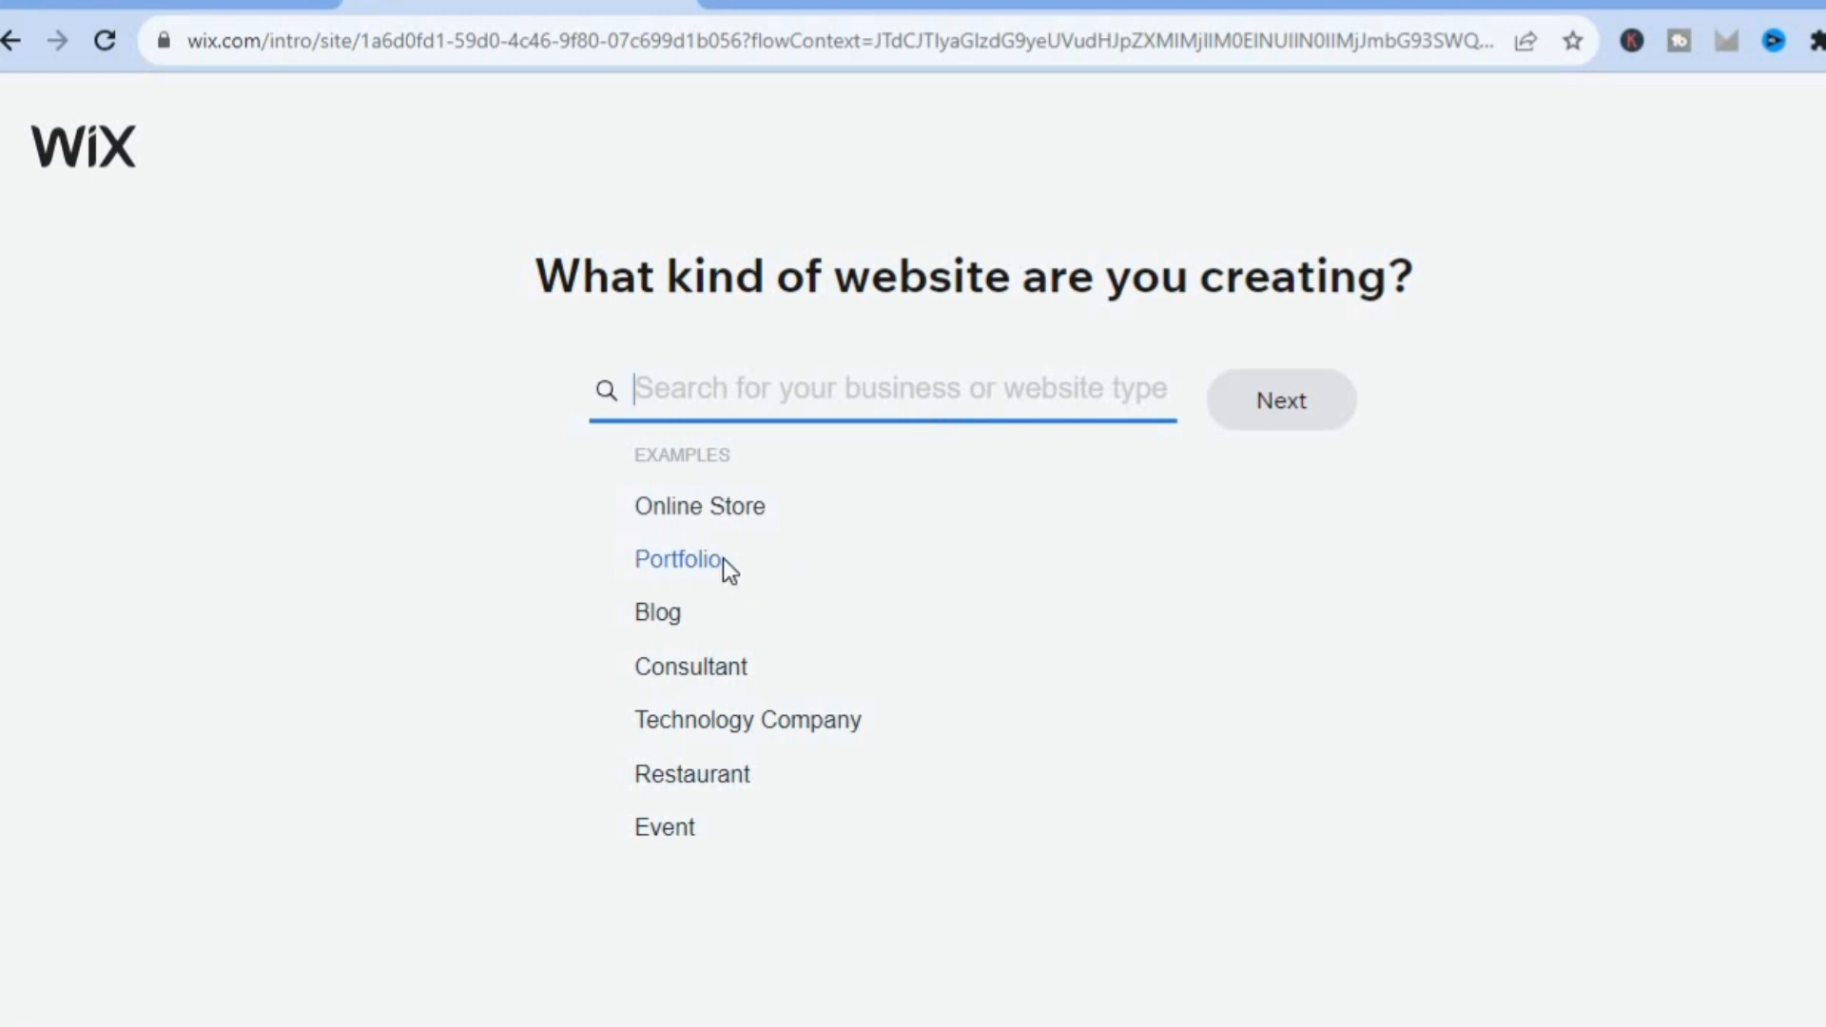
Choose Portfolio as the kind of website after looking through the related portfolio types, and continue.
{"action": "left_click", "coordinate": [695, 561]}
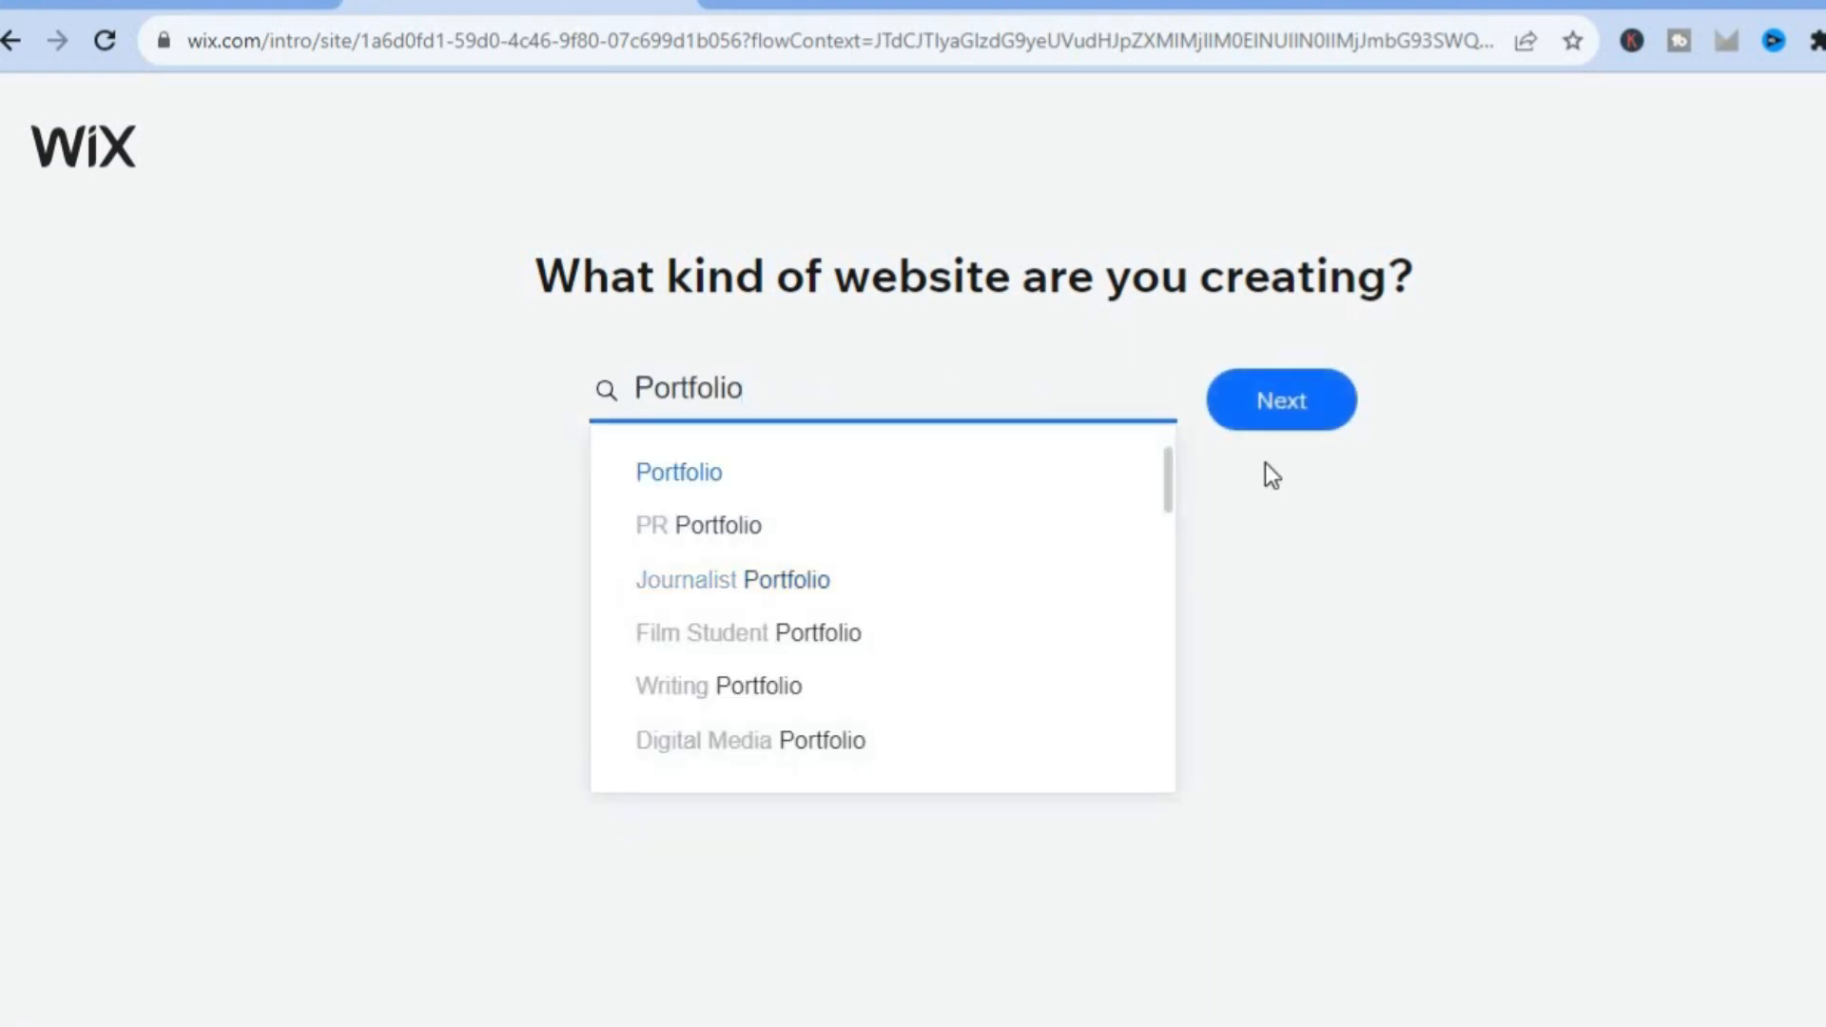
{"action": "left_click_drag", "start_coordinate": [1167, 472], "coordinate": [1168, 483]}
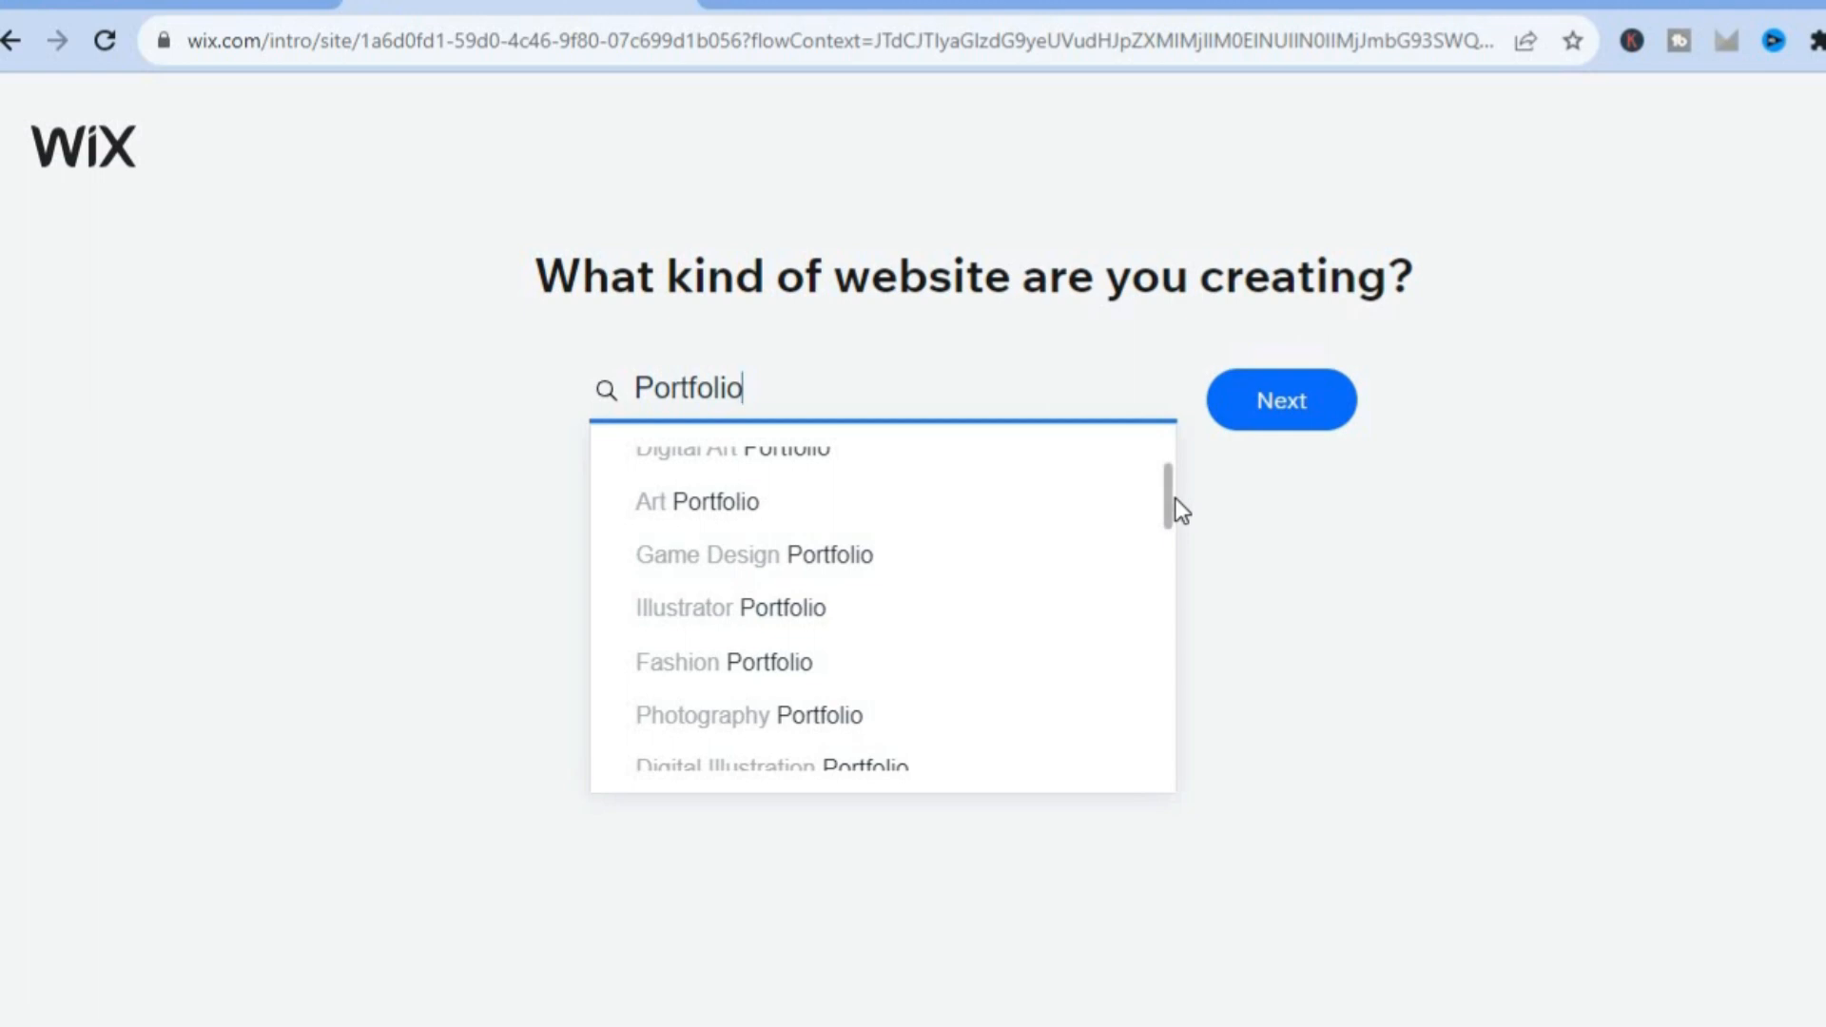
{"action": "scroll", "coordinate": [1175, 497], "scroll_direction": "down", "scroll_amount": 3}
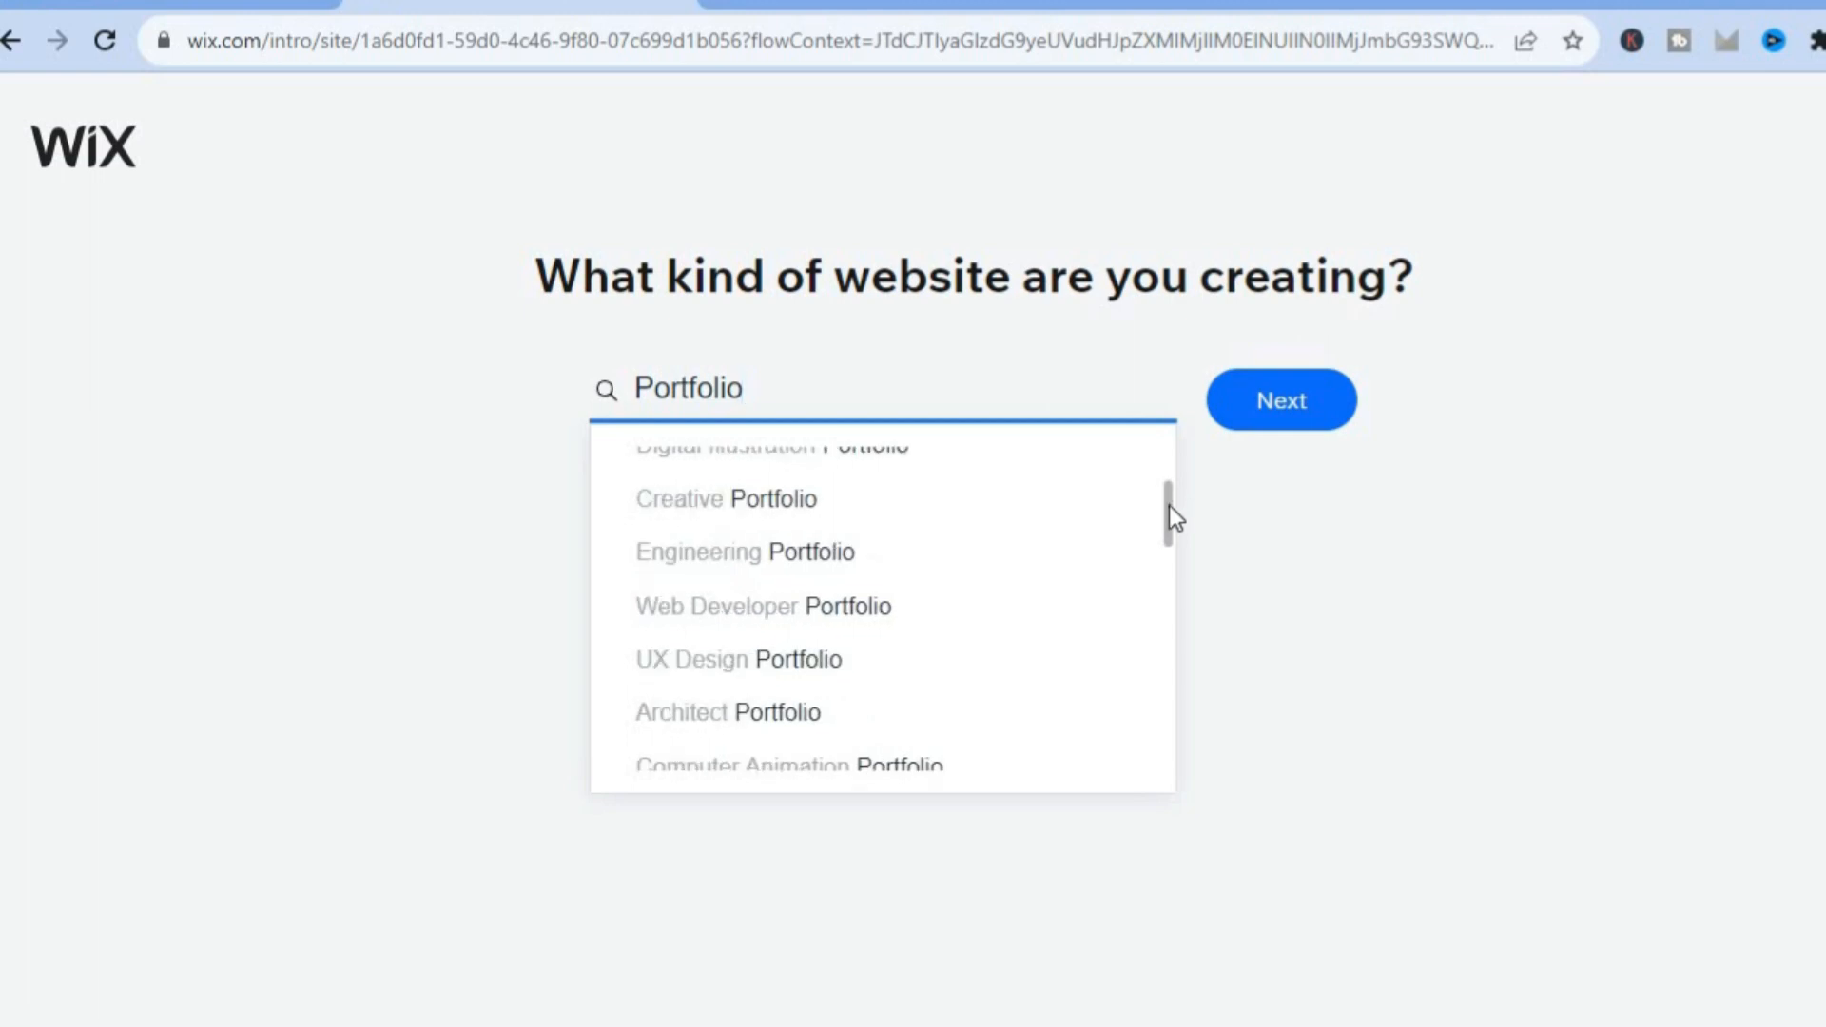
{"action": "left_click_drag", "start_coordinate": [1168, 505], "coordinate": [1166, 572]}
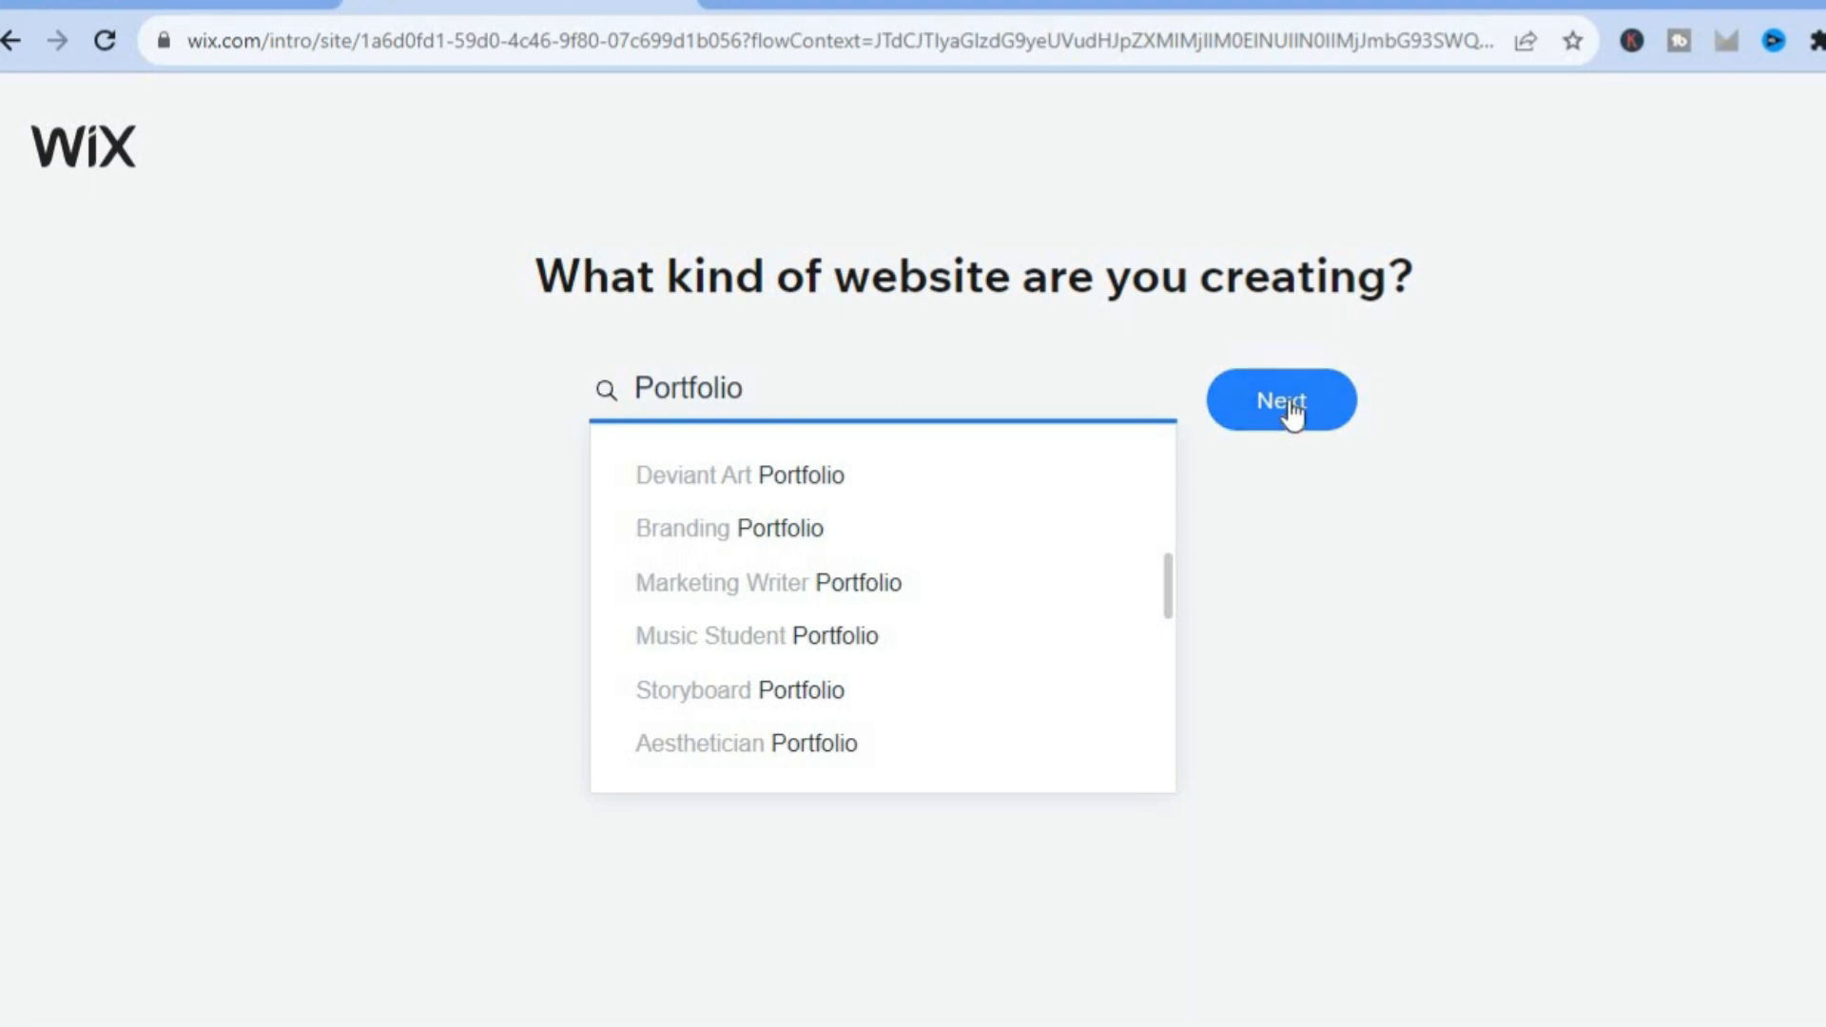
{"action": "left_click", "coordinate": [1290, 403]}
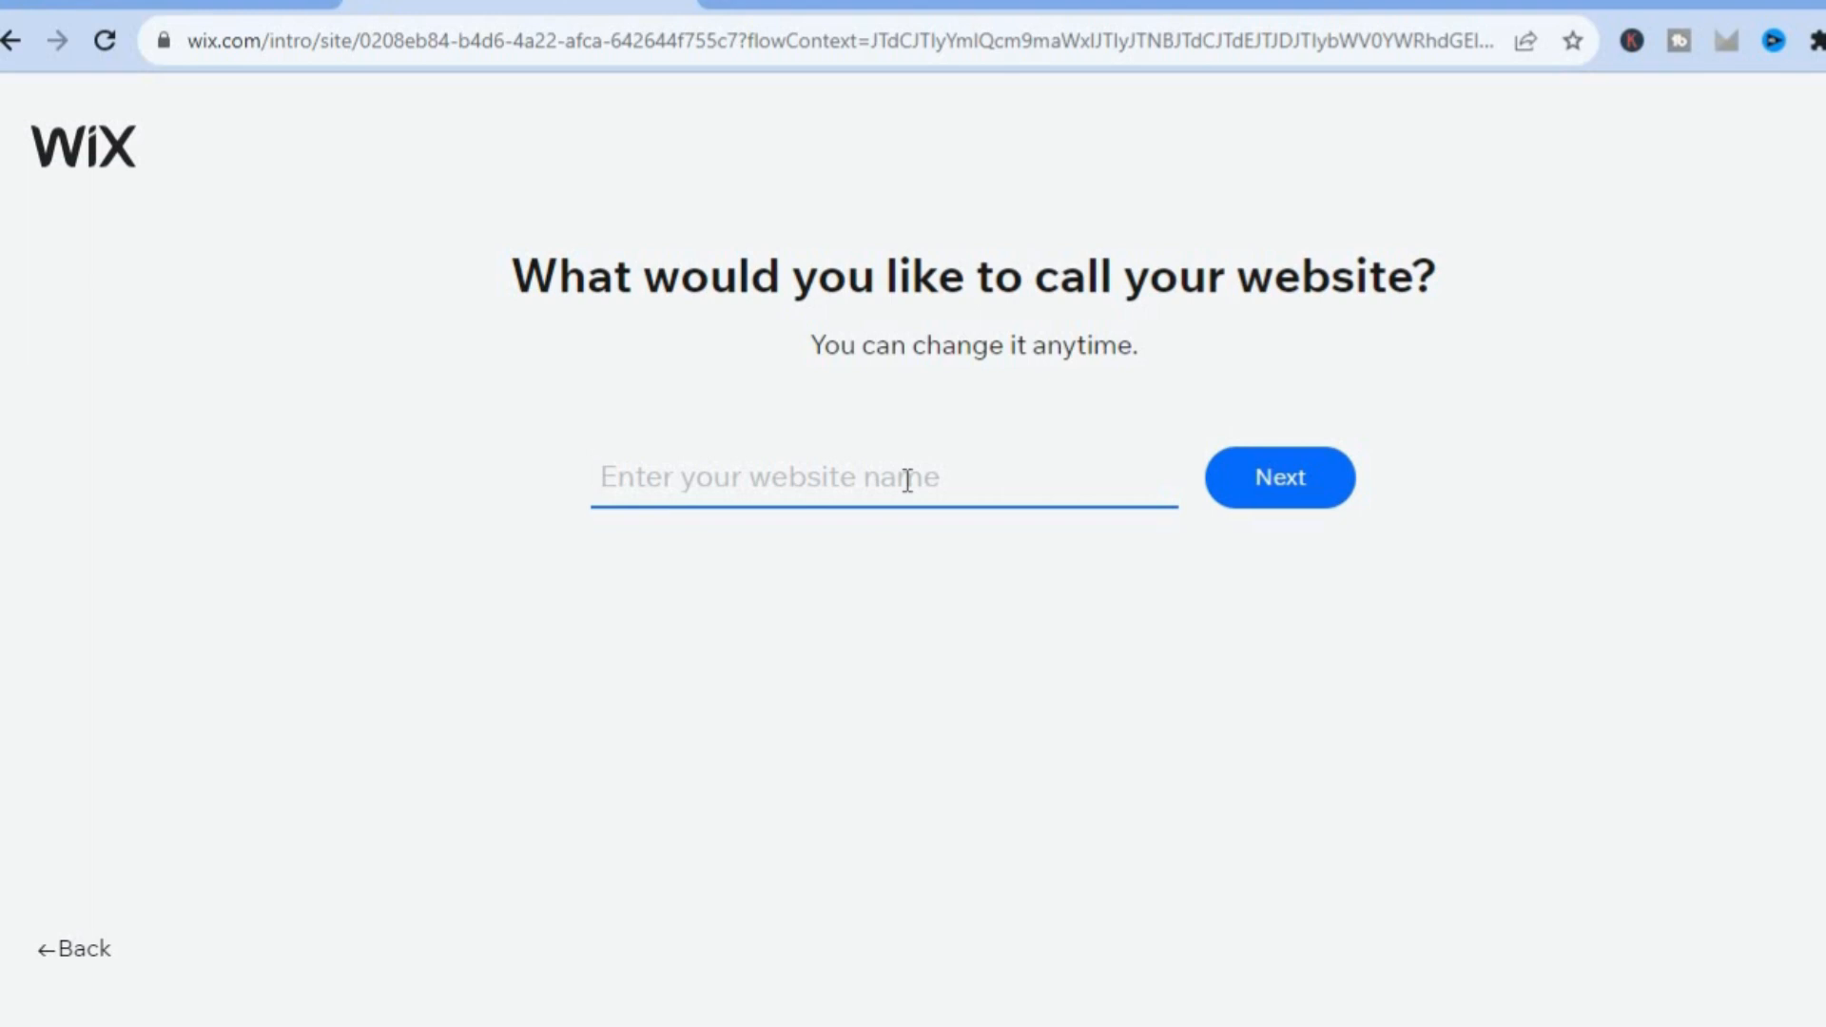
Name the website Example and continue the setup.
{"action": "type", "text": "Ex"}
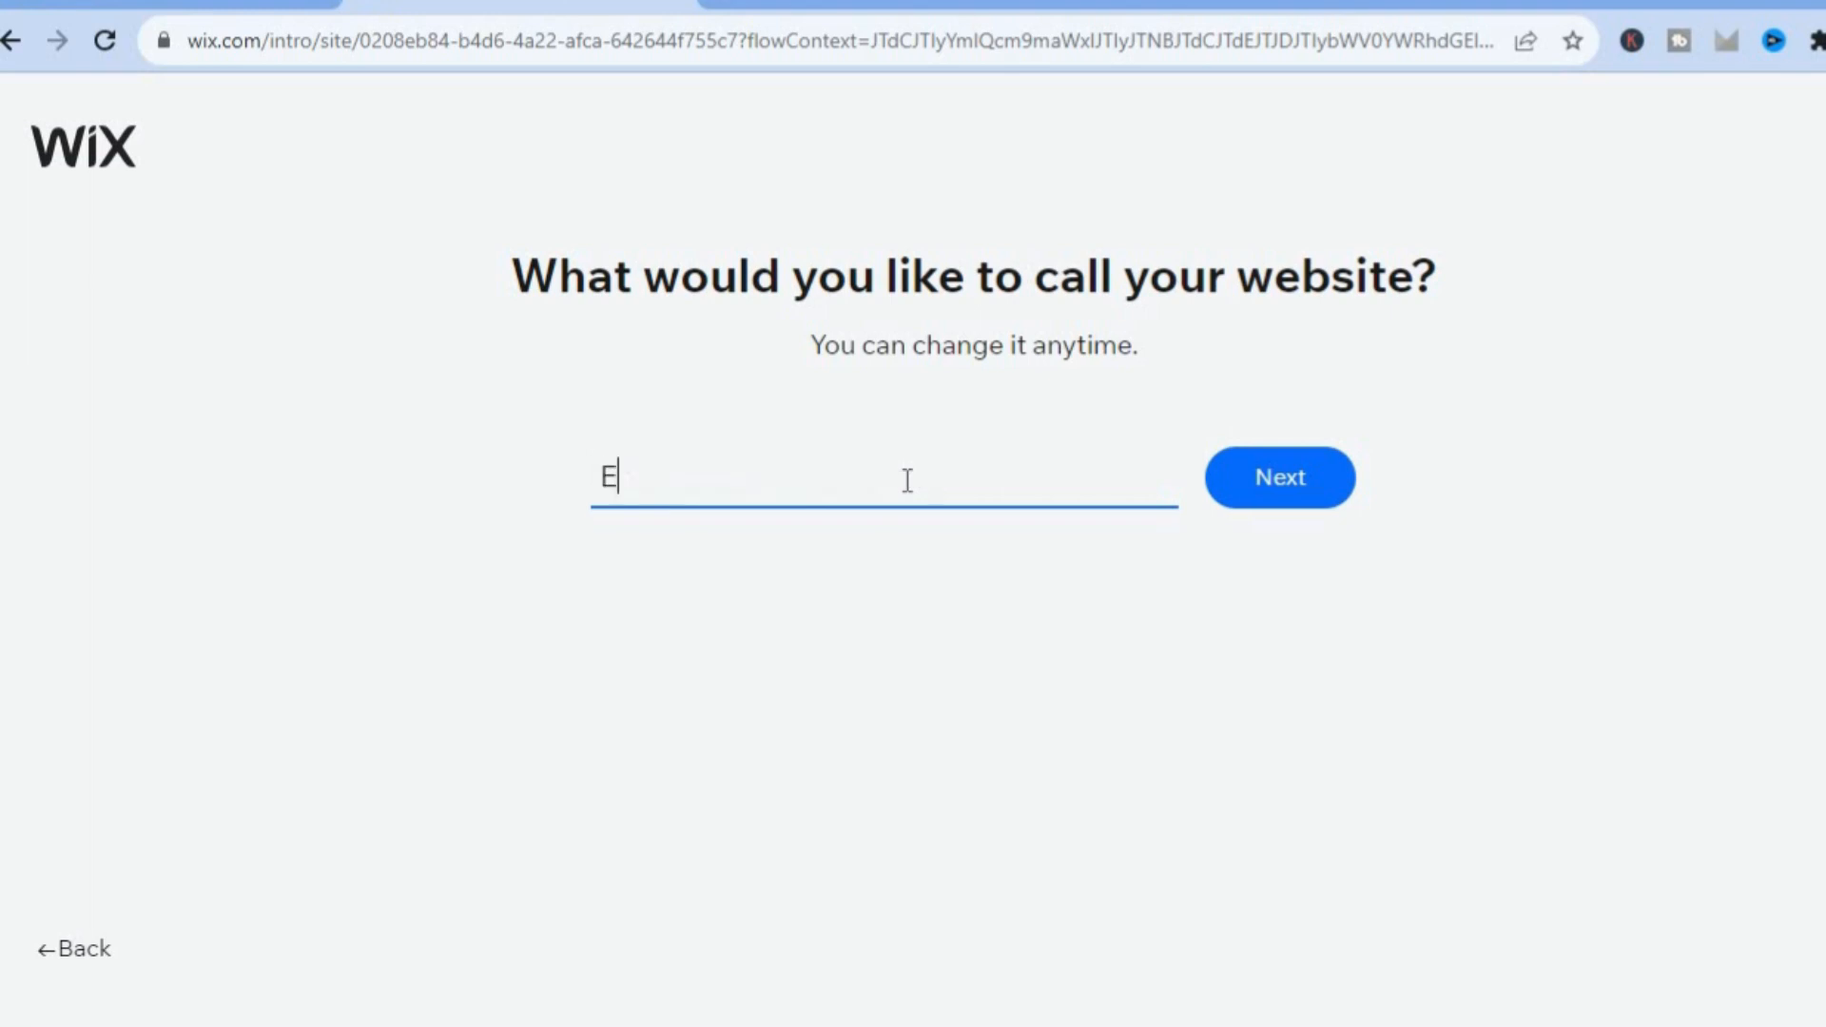
{"action": "type", "text": "ample"}
{"action": "left_click", "coordinate": [1348, 493]}
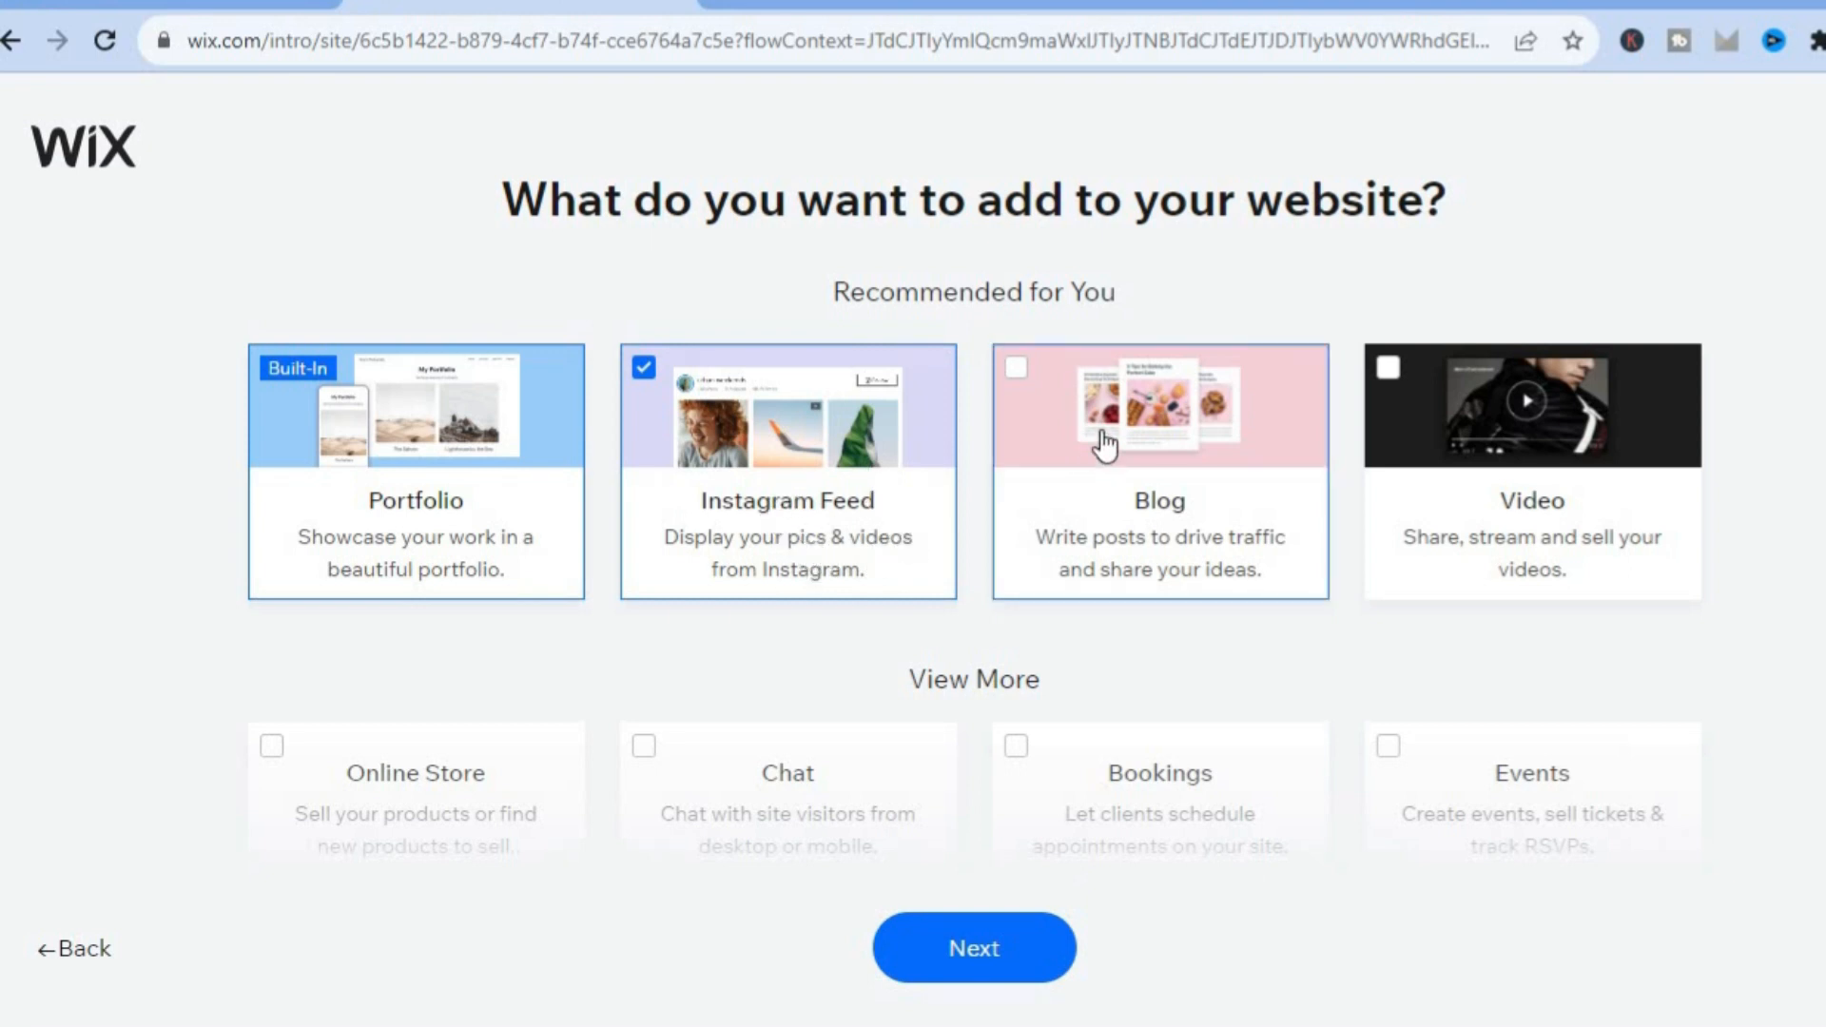
Add the Blog feature to the website and choose to begin the design with a template.
{"action": "left_click", "coordinate": [1015, 371]}
{"action": "scroll", "coordinate": [1717, 527], "scroll_direction": "down", "scroll_amount": 5}
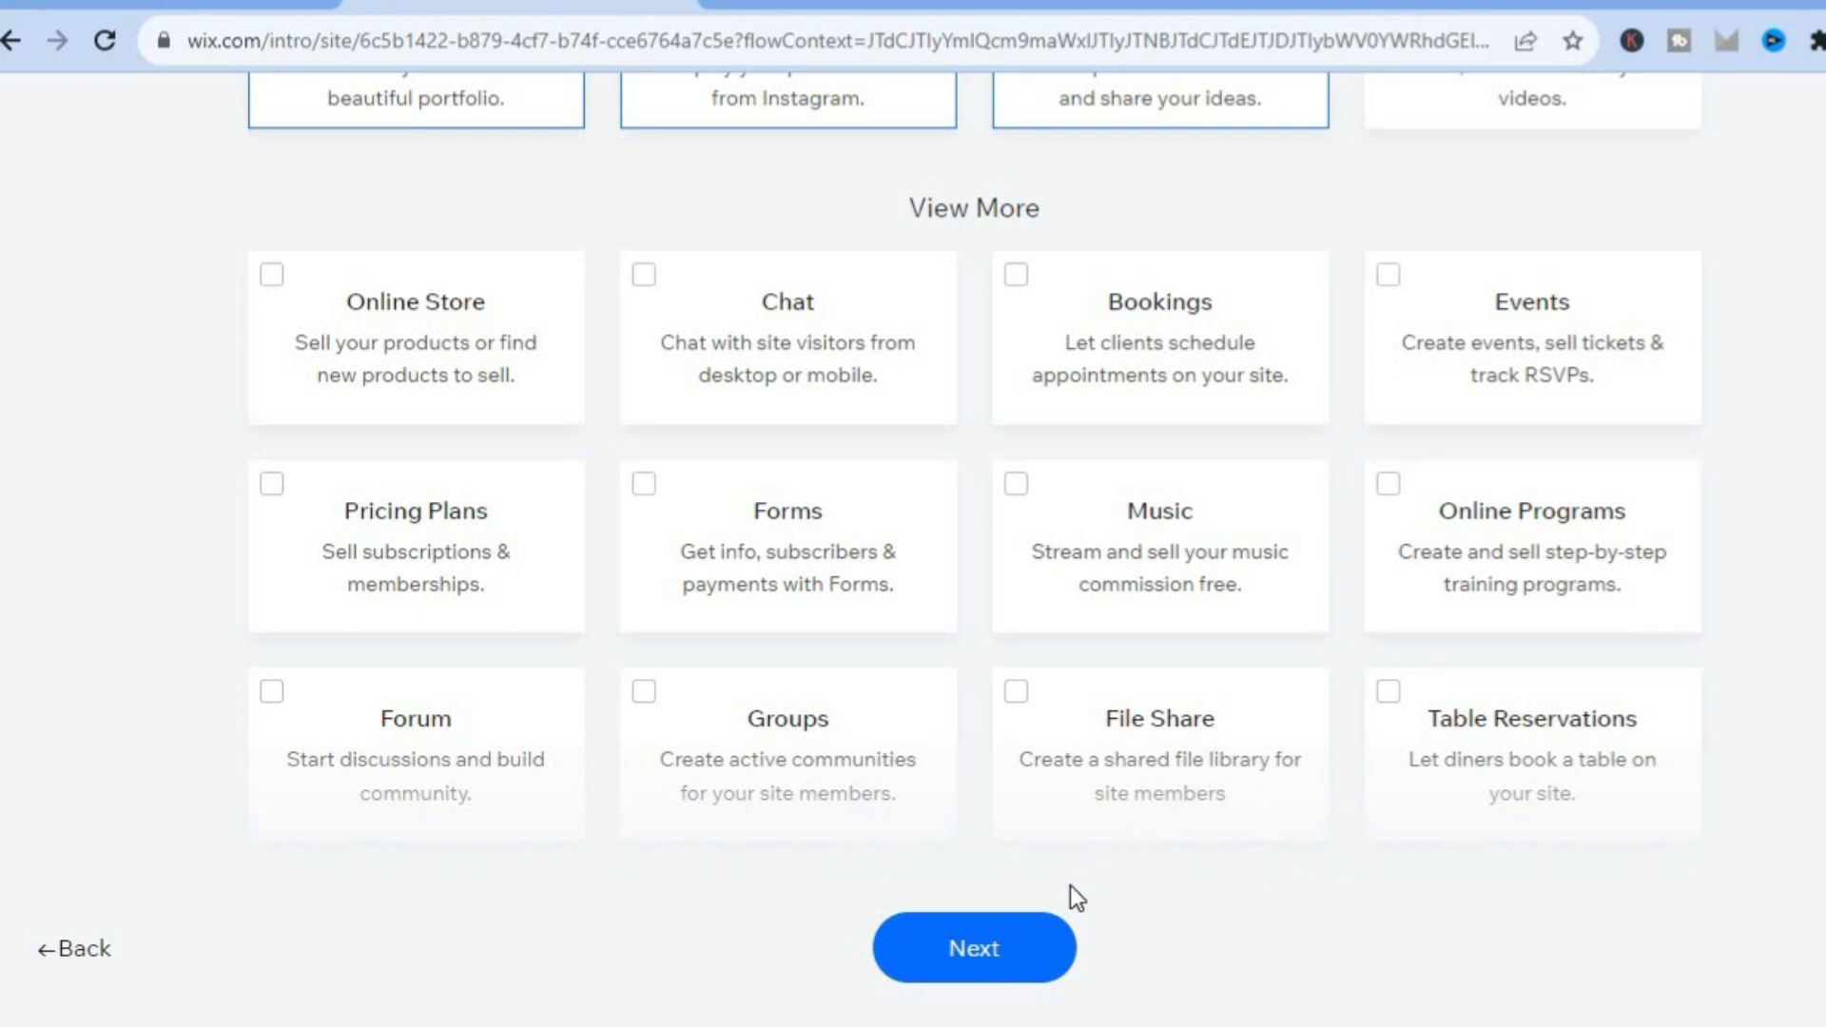
{"action": "left_click", "coordinate": [1000, 944]}
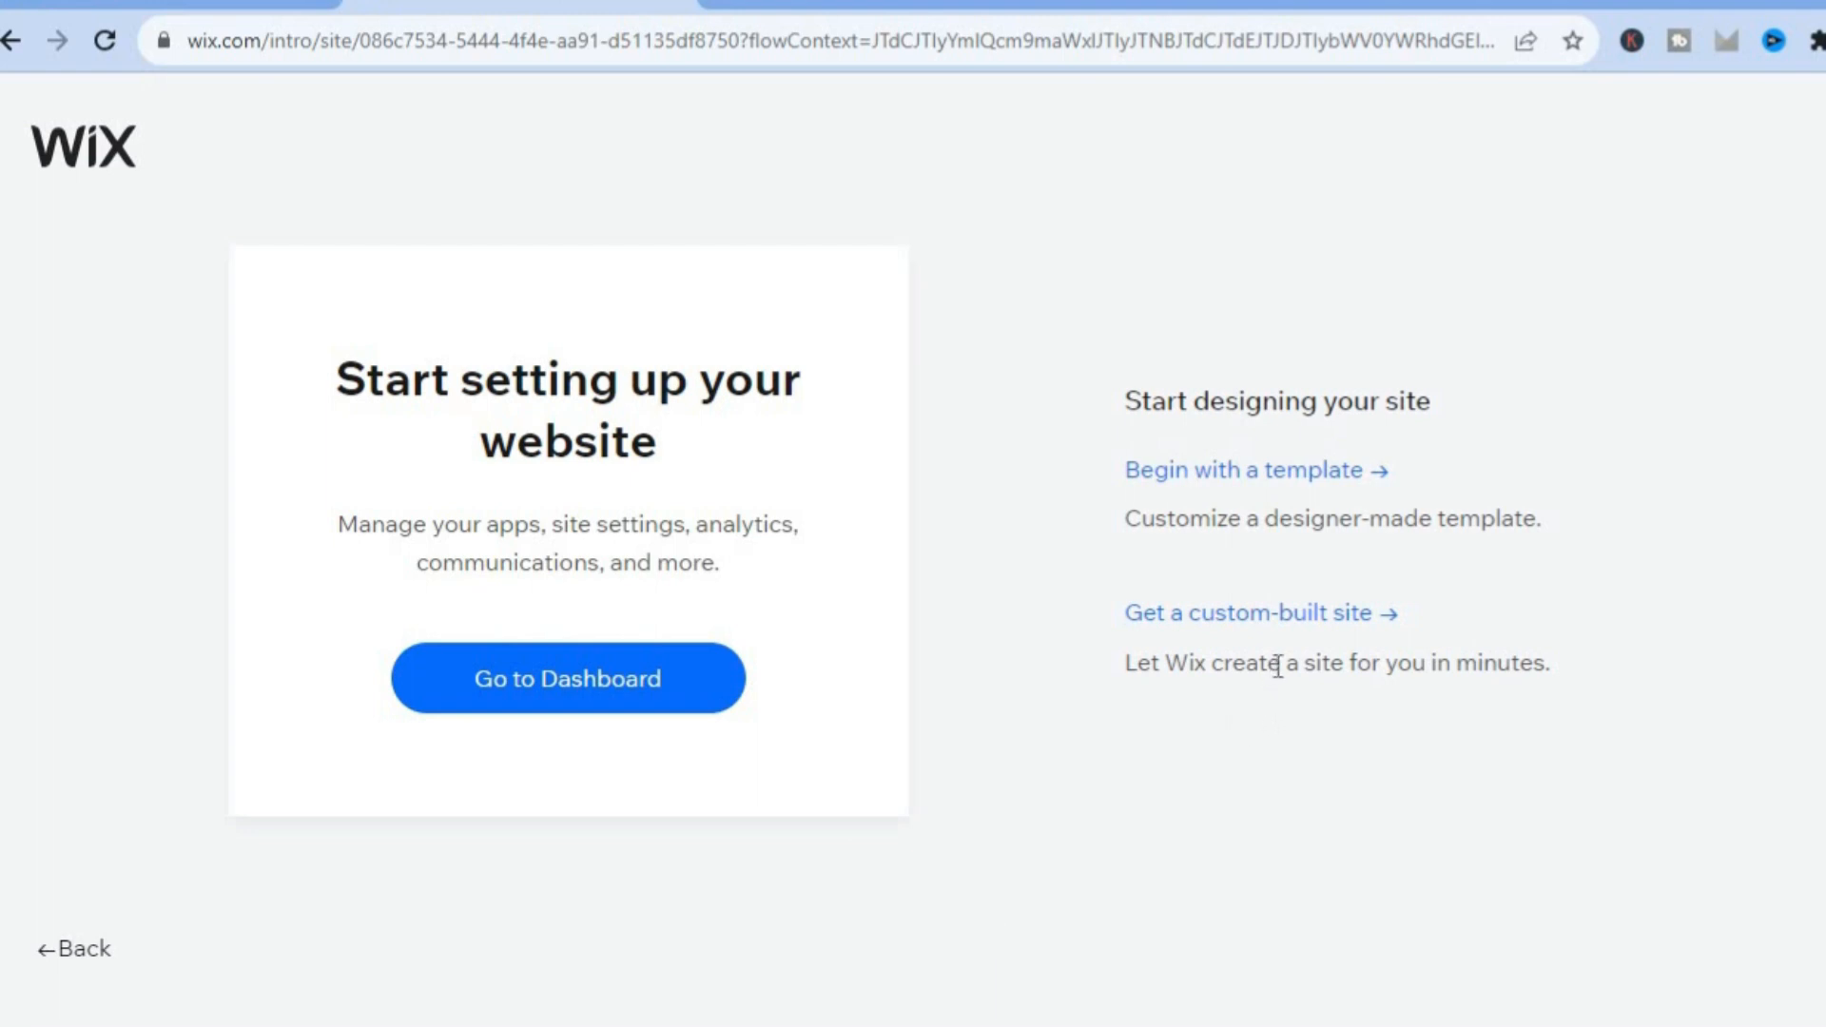
{"action": "left_click", "coordinate": [1269, 467]}
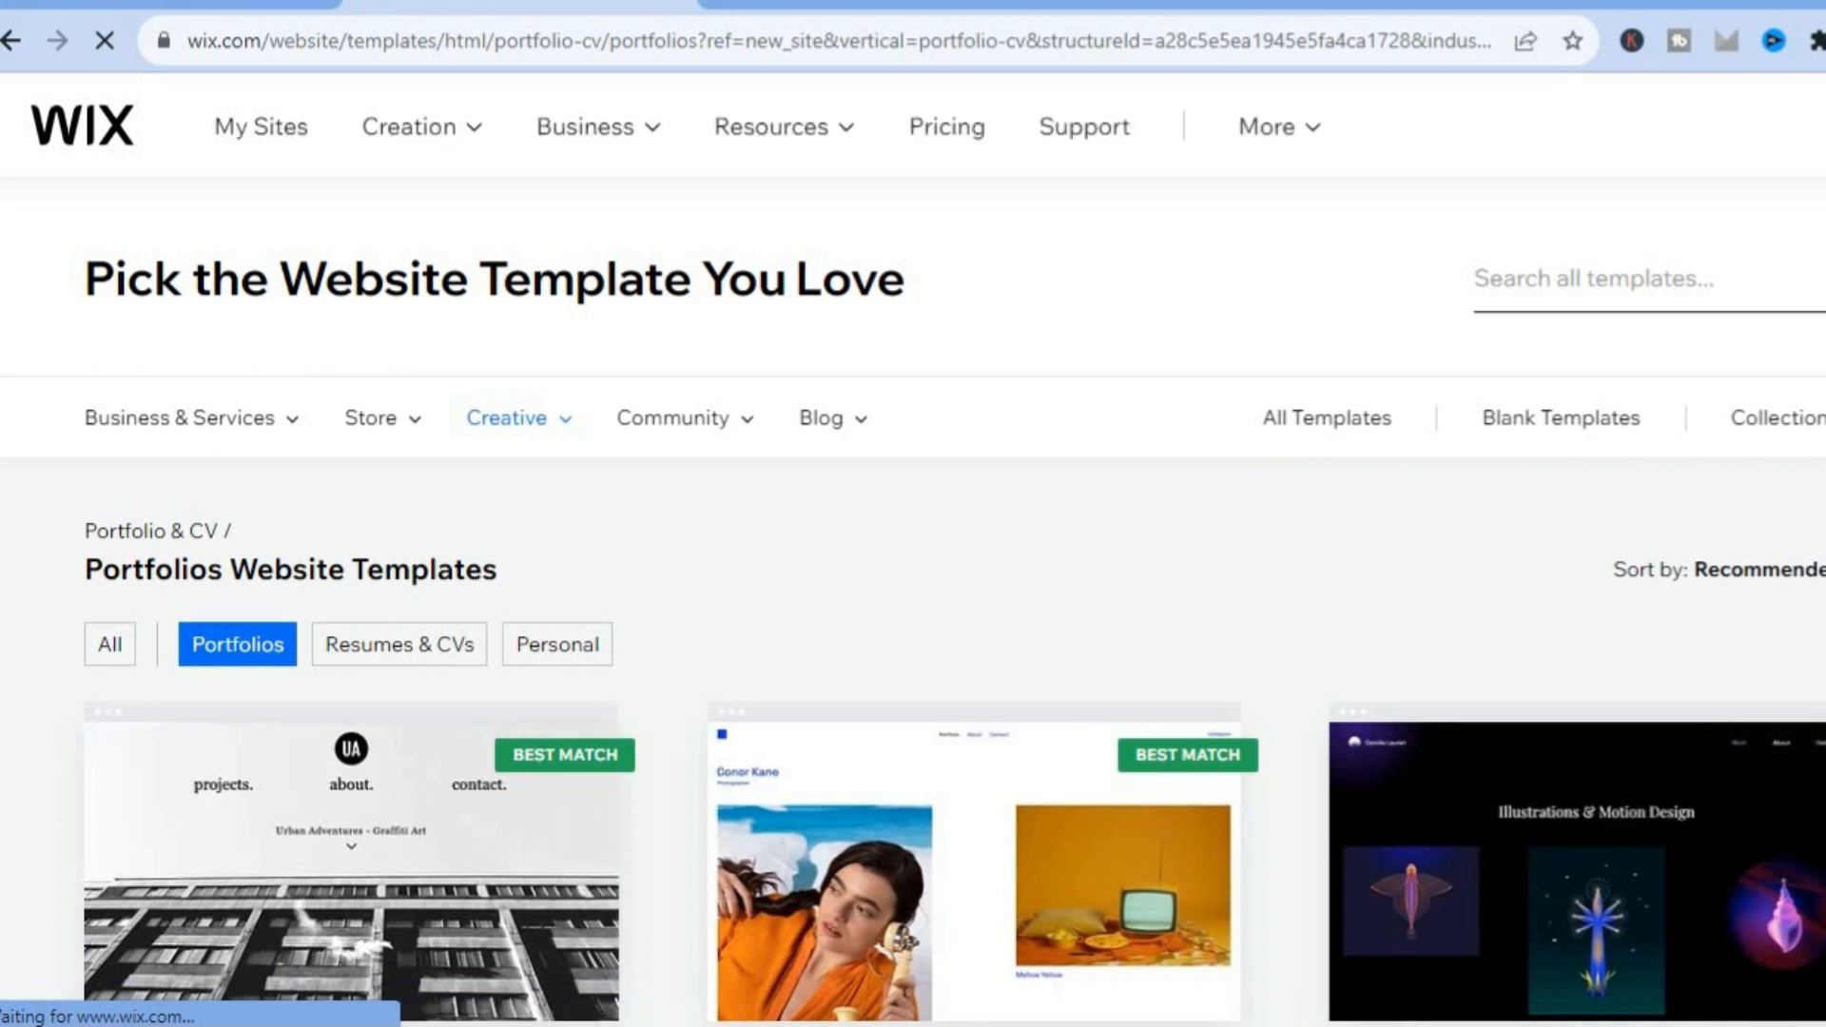
Examine the range of portfolio website templates on the first results page.
{"action": "scroll", "coordinate": [913, 571], "scroll_direction": "down", "scroll_amount": 5}
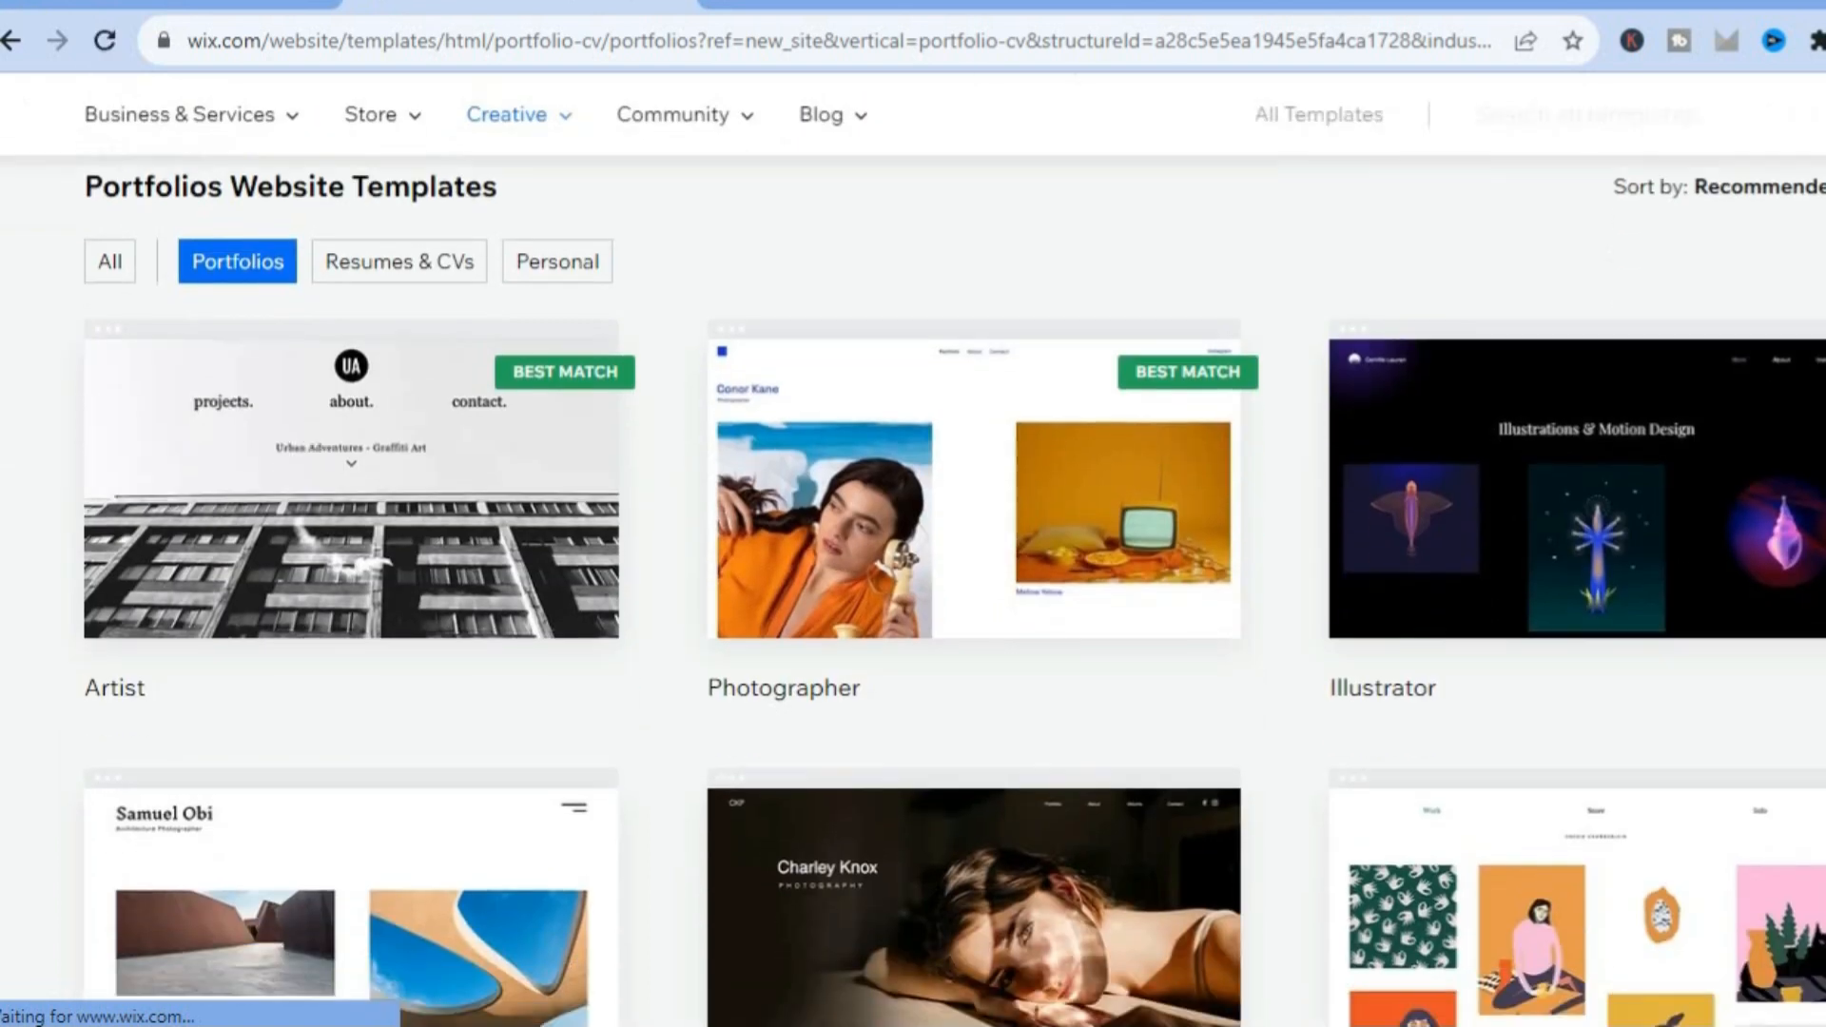
{"action": "scroll", "coordinate": [951, 589], "scroll_direction": "down", "scroll_amount": 4}
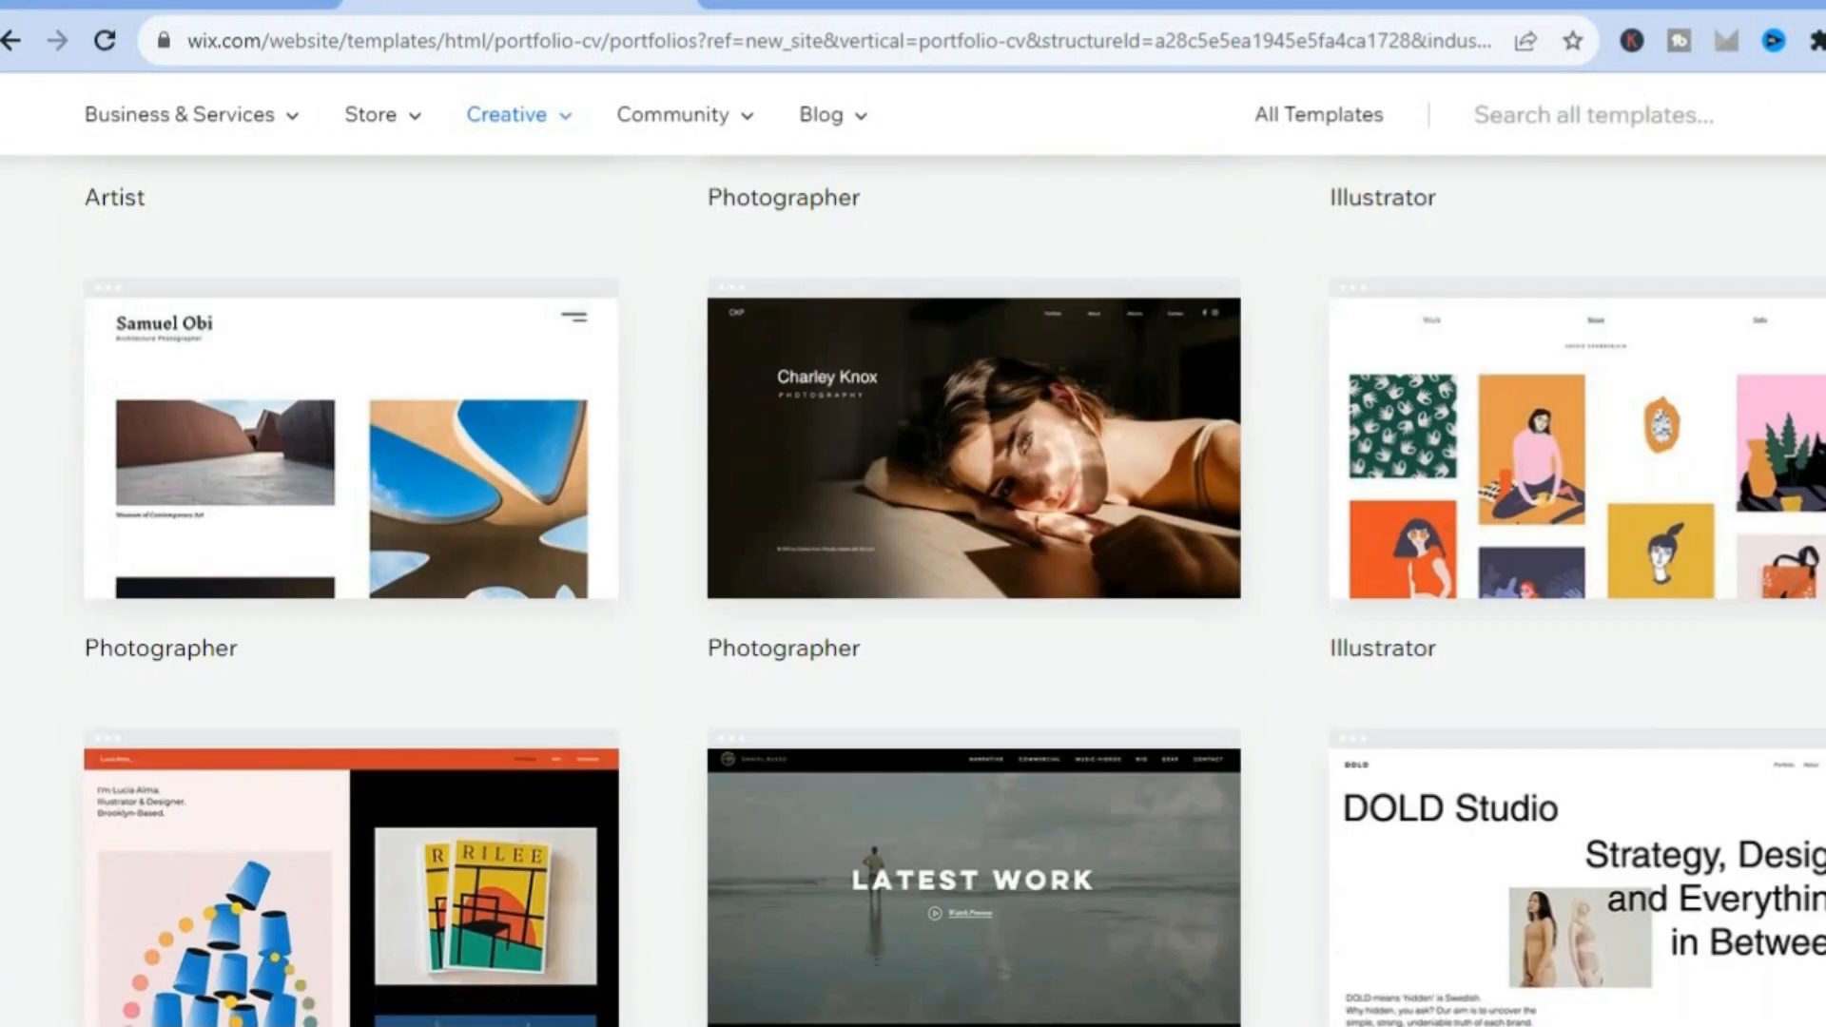
{"action": "scroll", "coordinate": [913, 590], "scroll_direction": "down", "scroll_amount": 5}
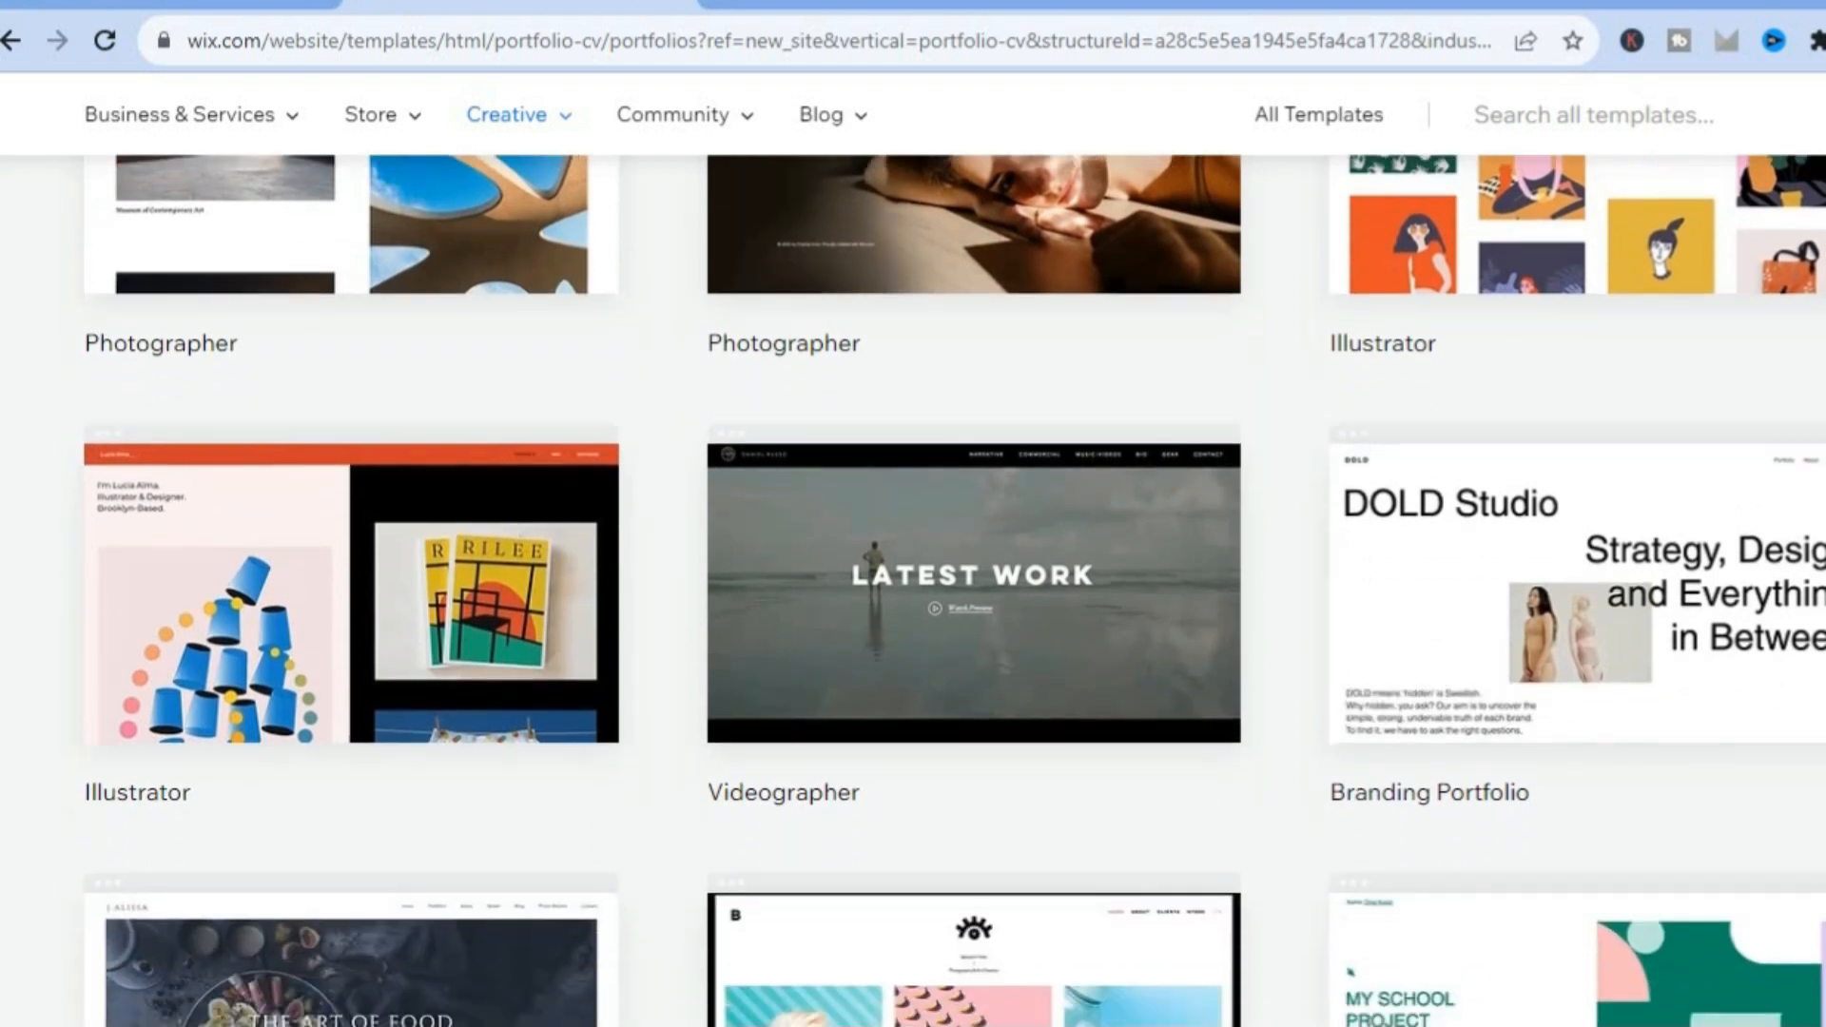
{"action": "scroll", "coordinate": [913, 590], "scroll_direction": "down", "scroll_amount": 3}
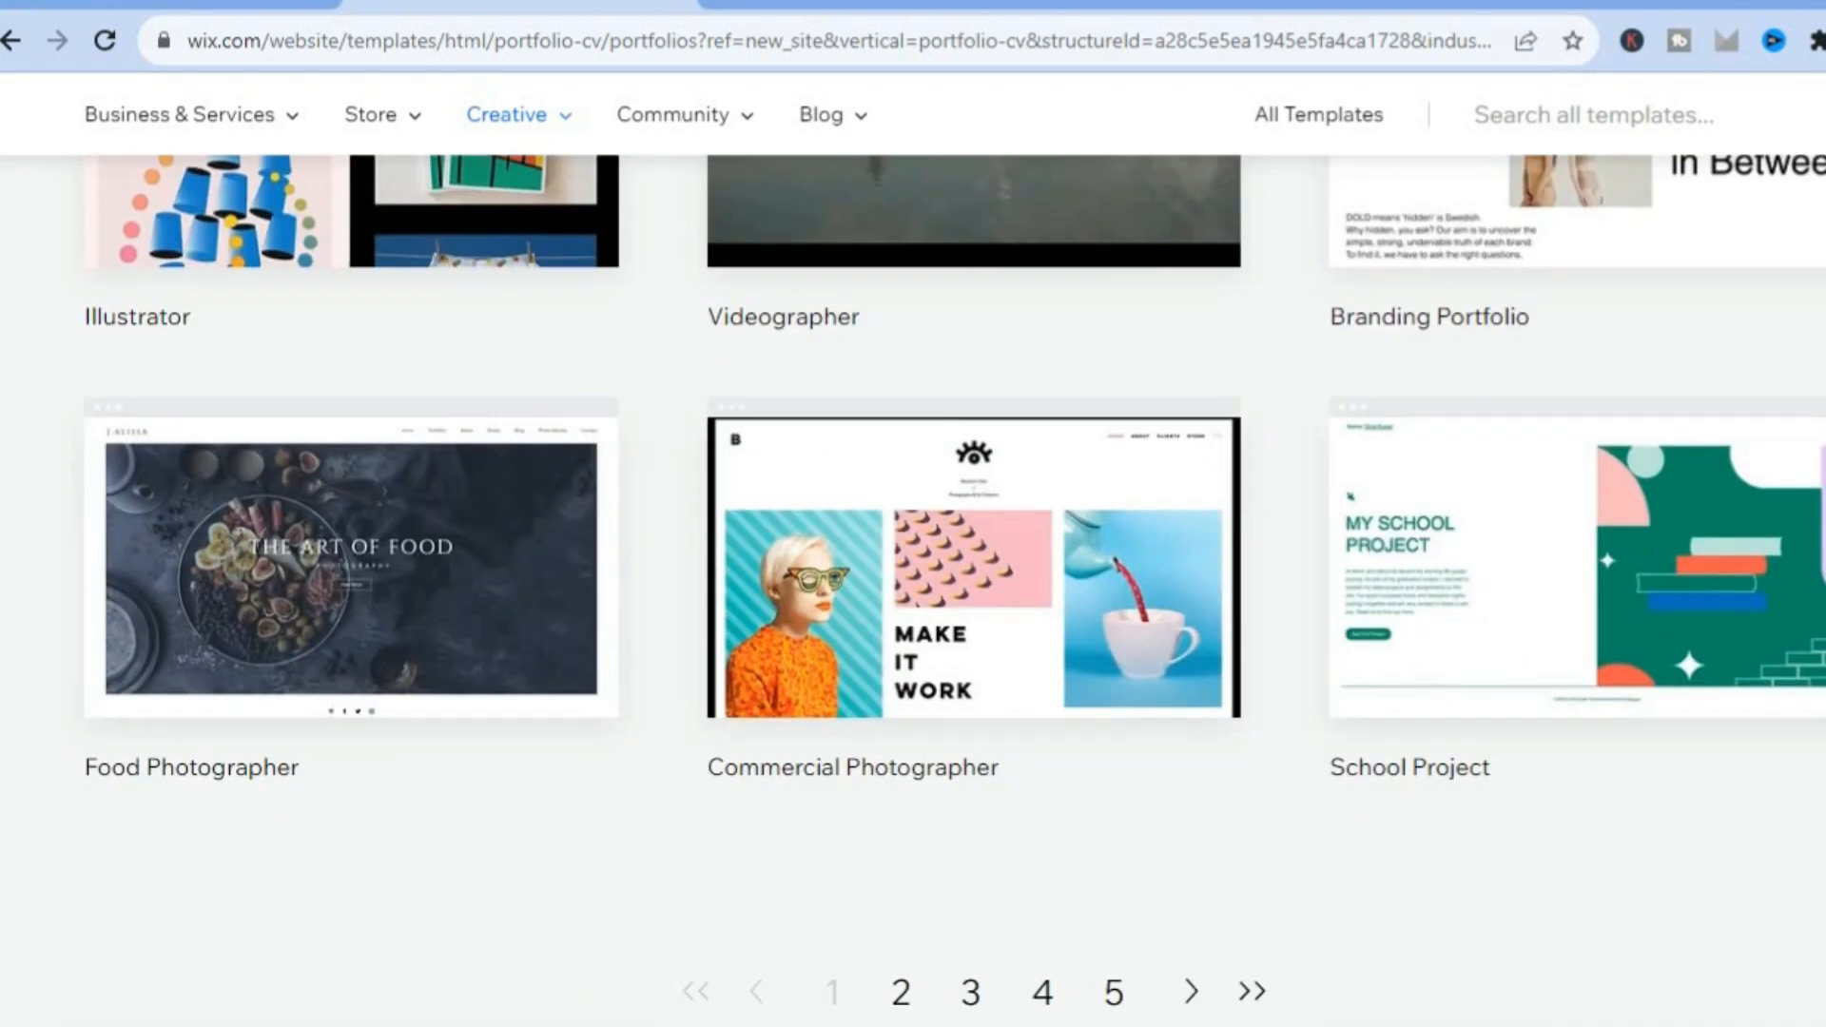
{"action": "scroll", "coordinate": [978, 673], "scroll_direction": "down", "scroll_amount": 3}
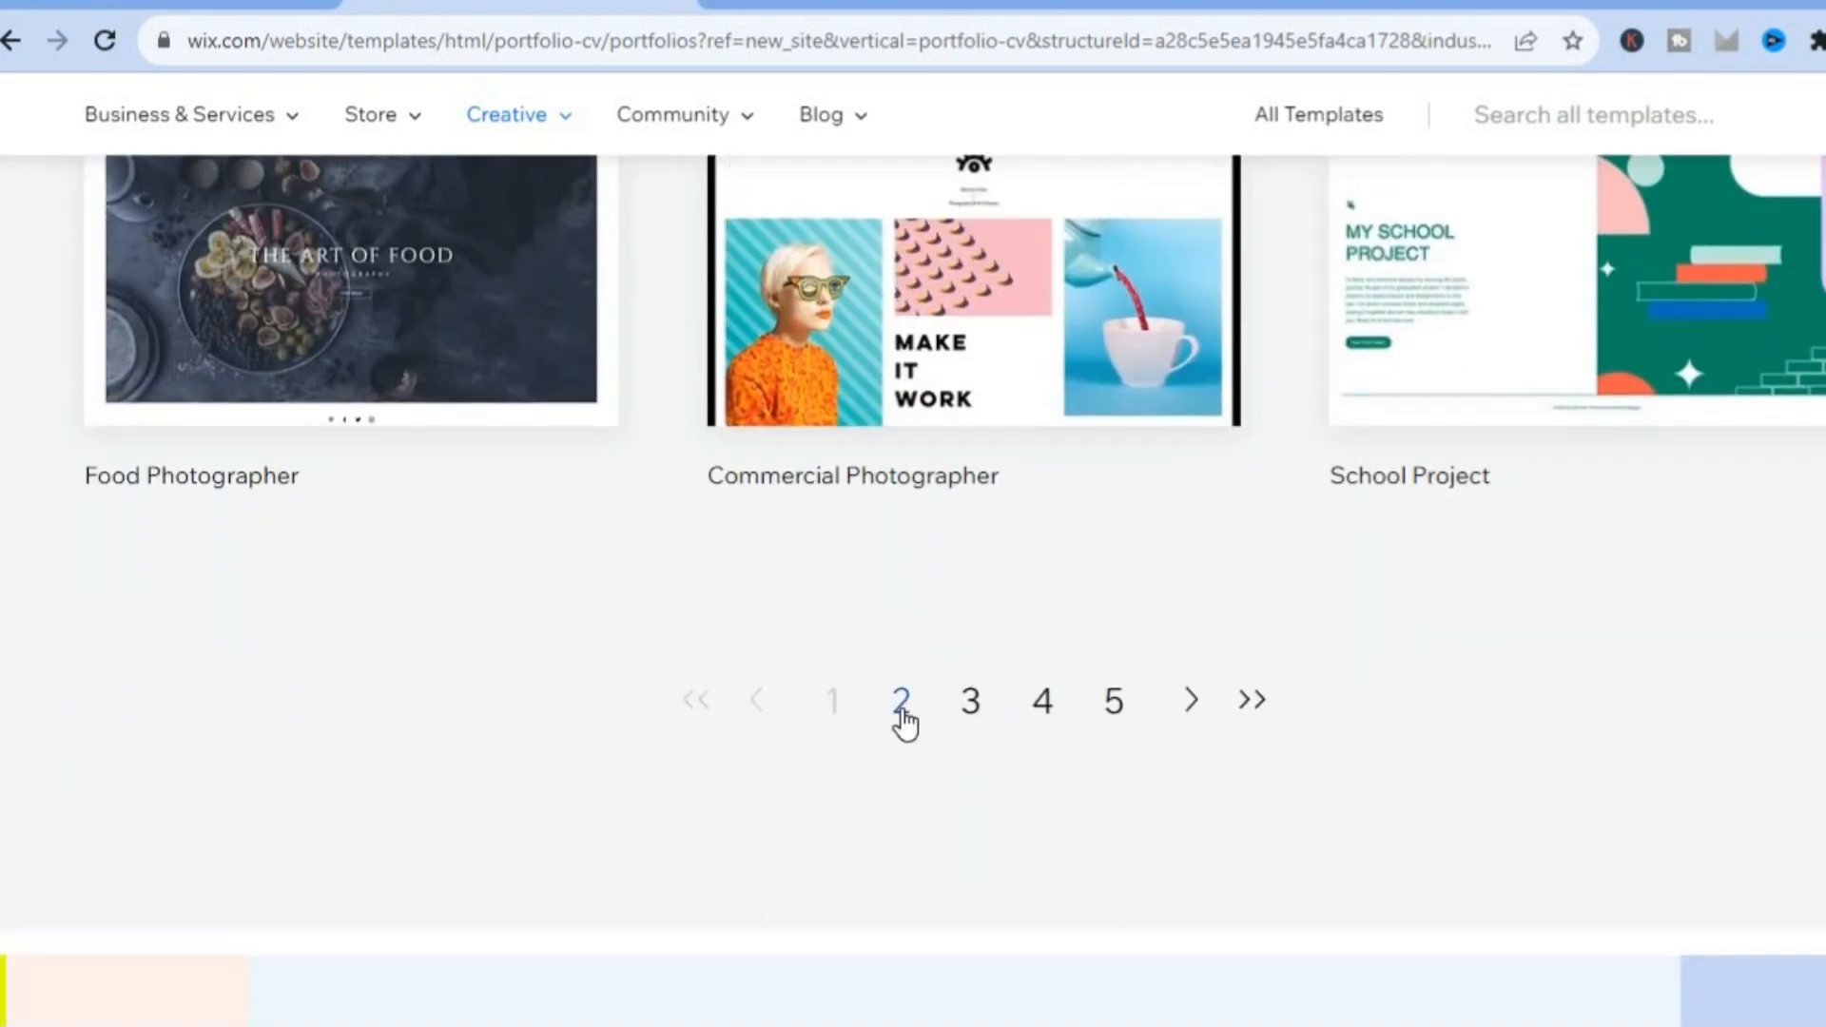
{"action": "scroll", "coordinate": [912, 590], "scroll_direction": "up", "scroll_amount": 6}
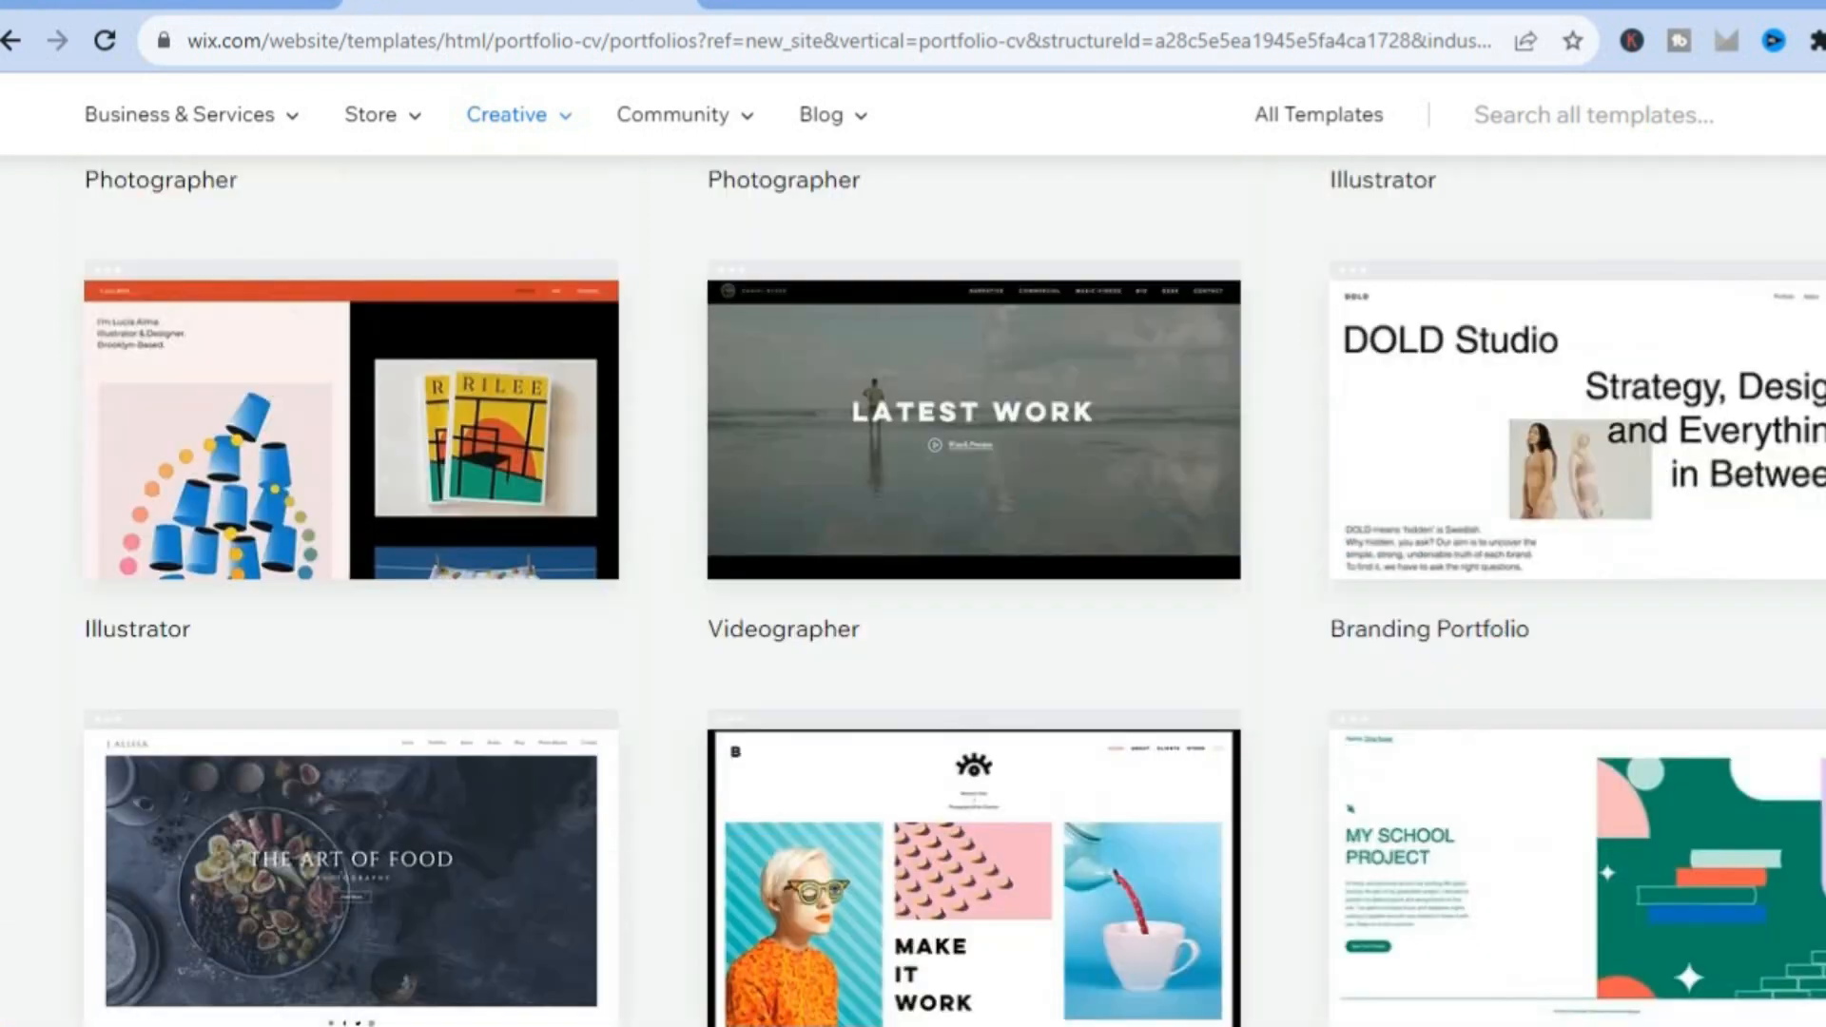
{"action": "scroll", "coordinate": [913, 589], "scroll_direction": "up", "scroll_amount": 10}
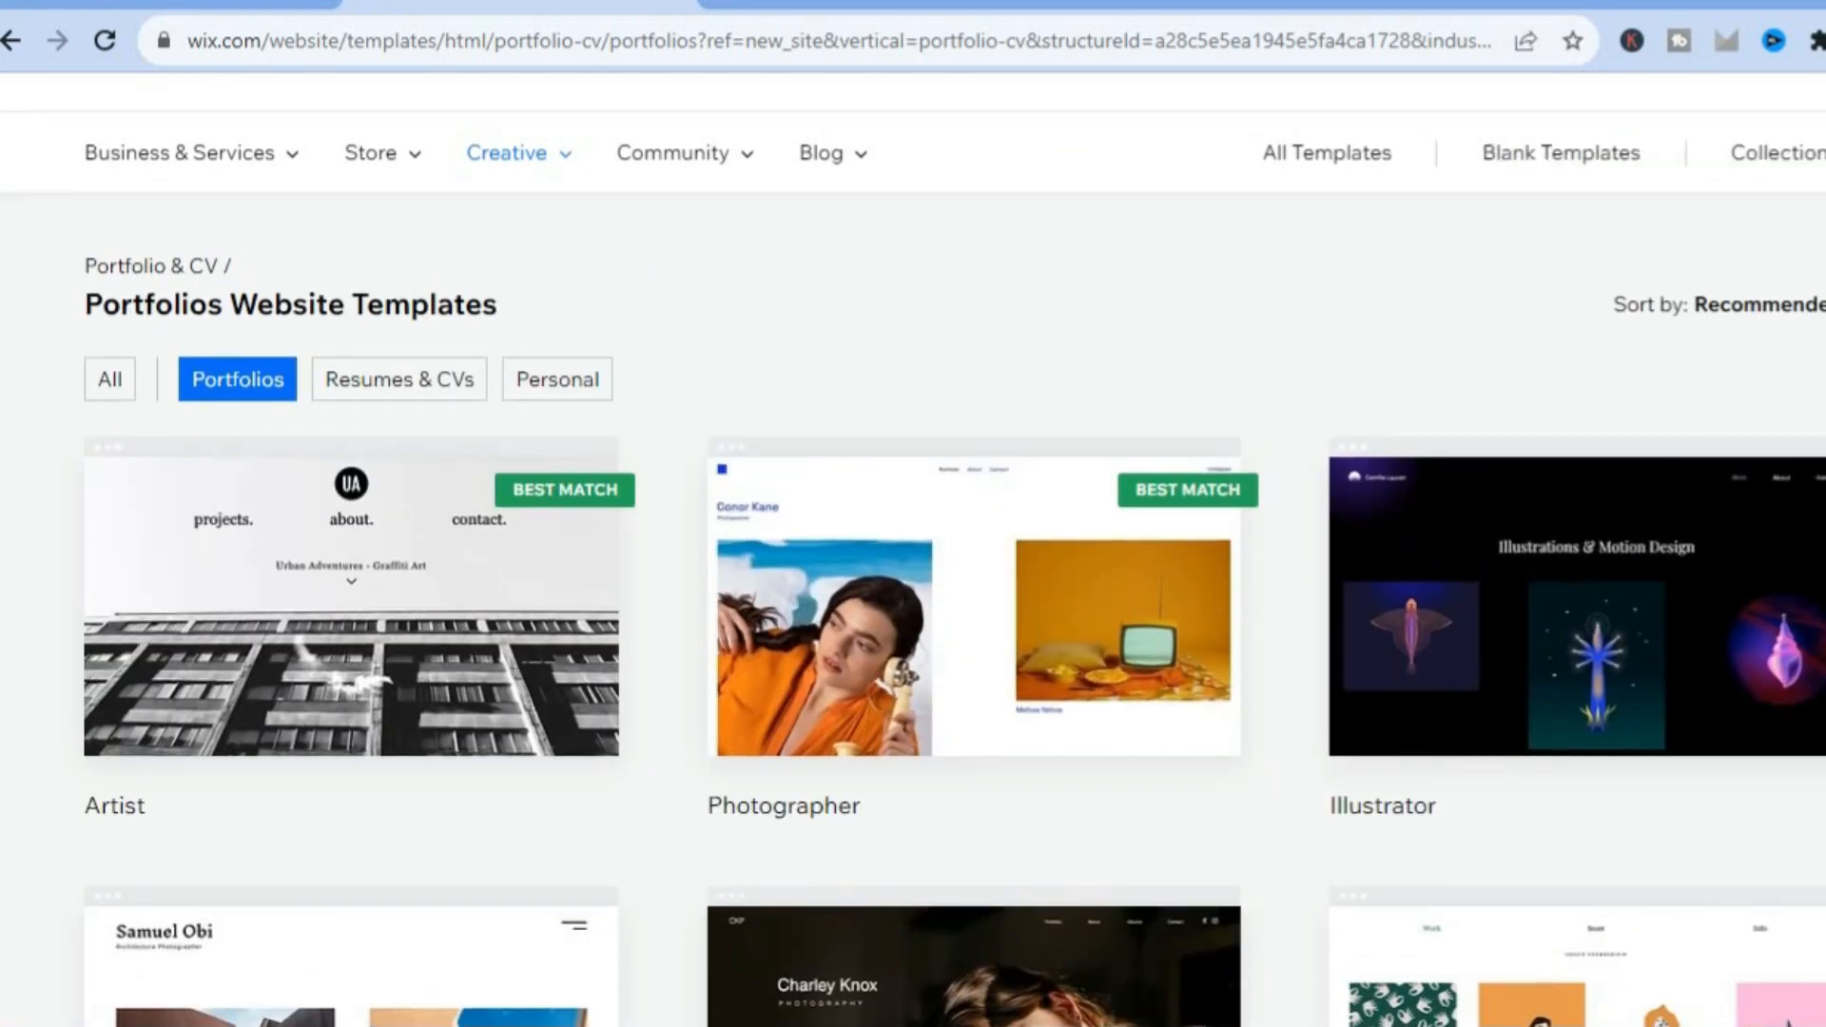
{"action": "scroll", "coordinate": [913, 552], "scroll_direction": "up", "scroll_amount": 1}
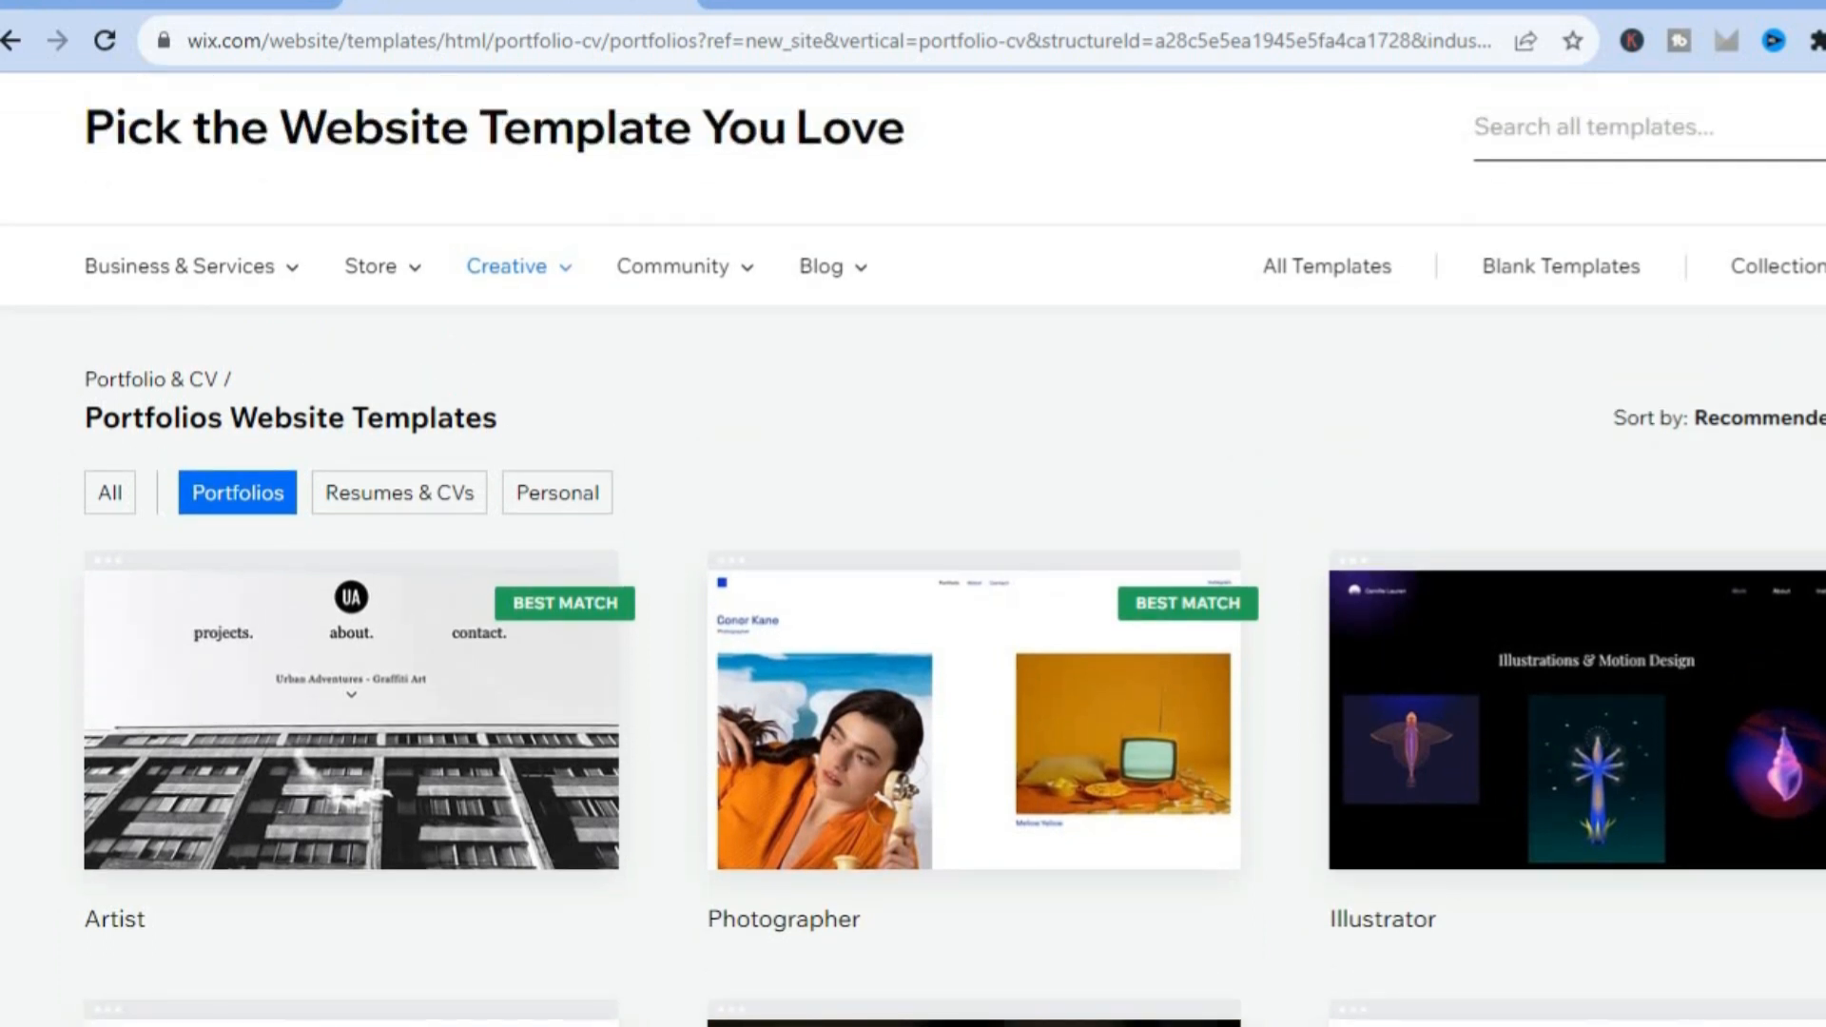
{"action": "scroll", "coordinate": [912, 559], "scroll_direction": "down", "scroll_amount": 1}
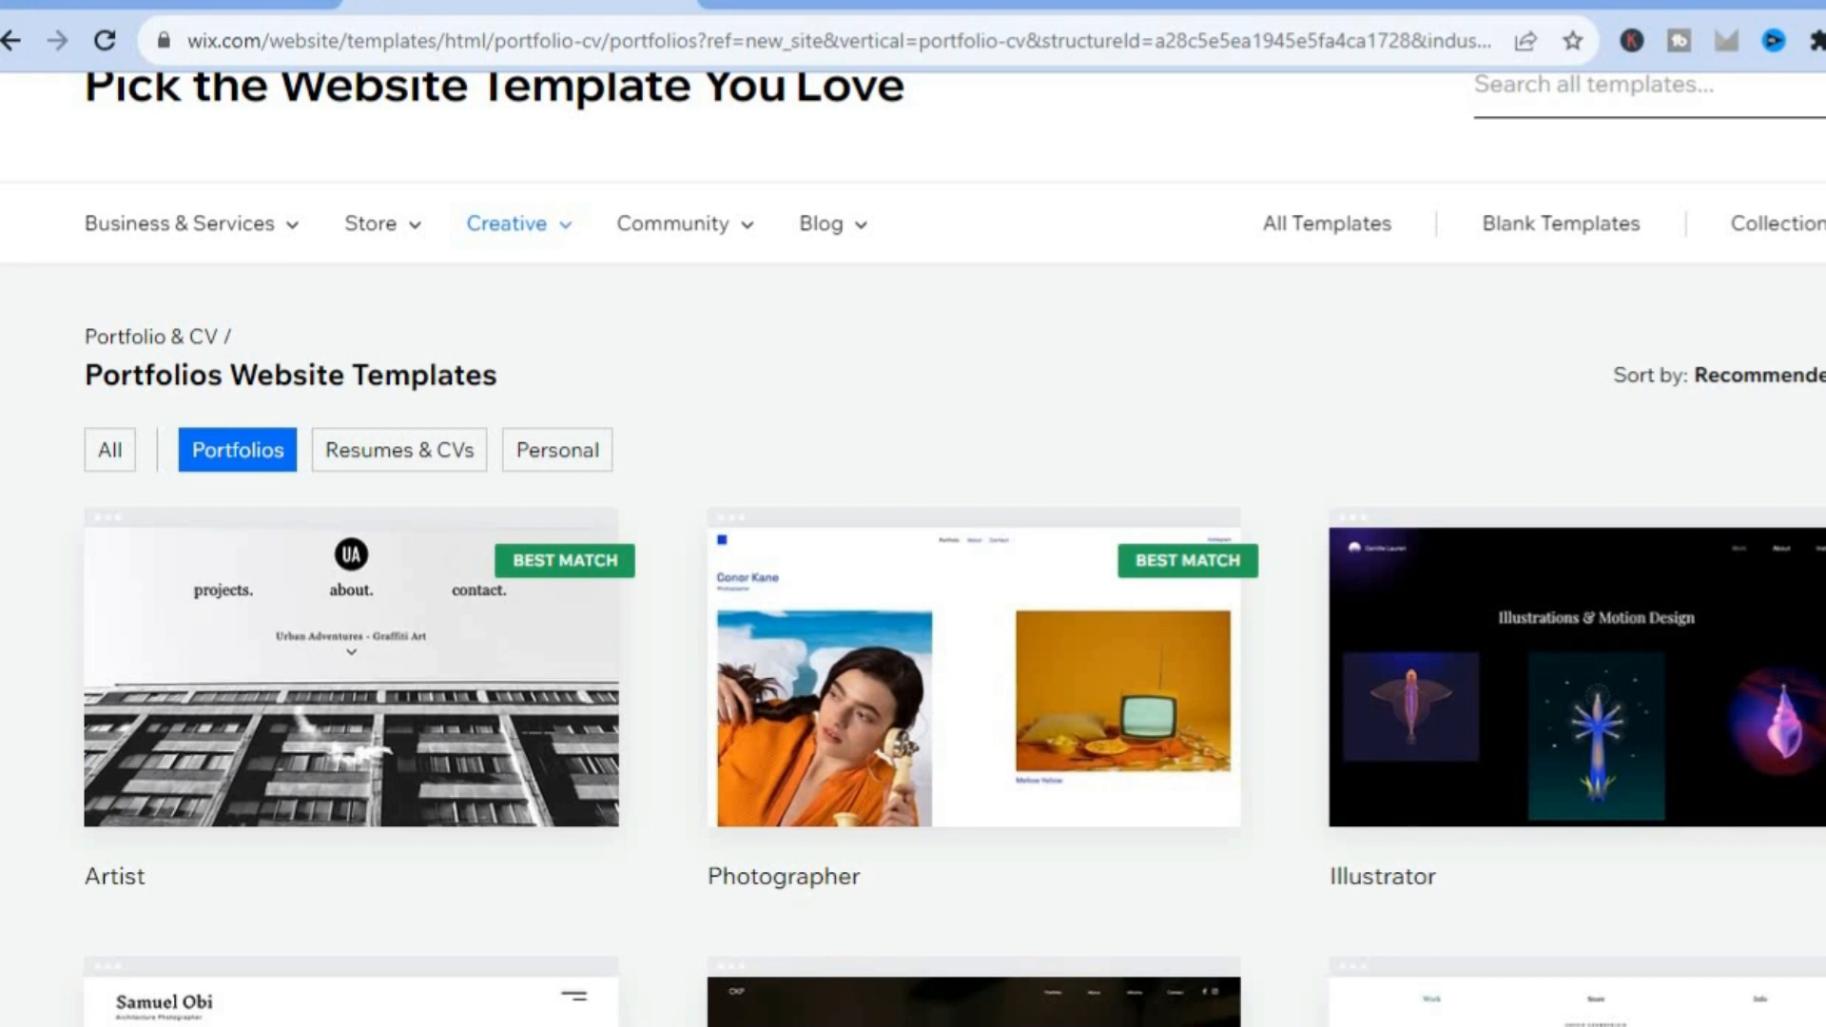
{"action": "scroll", "coordinate": [912, 550], "scroll_direction": "down", "scroll_amount": 1}
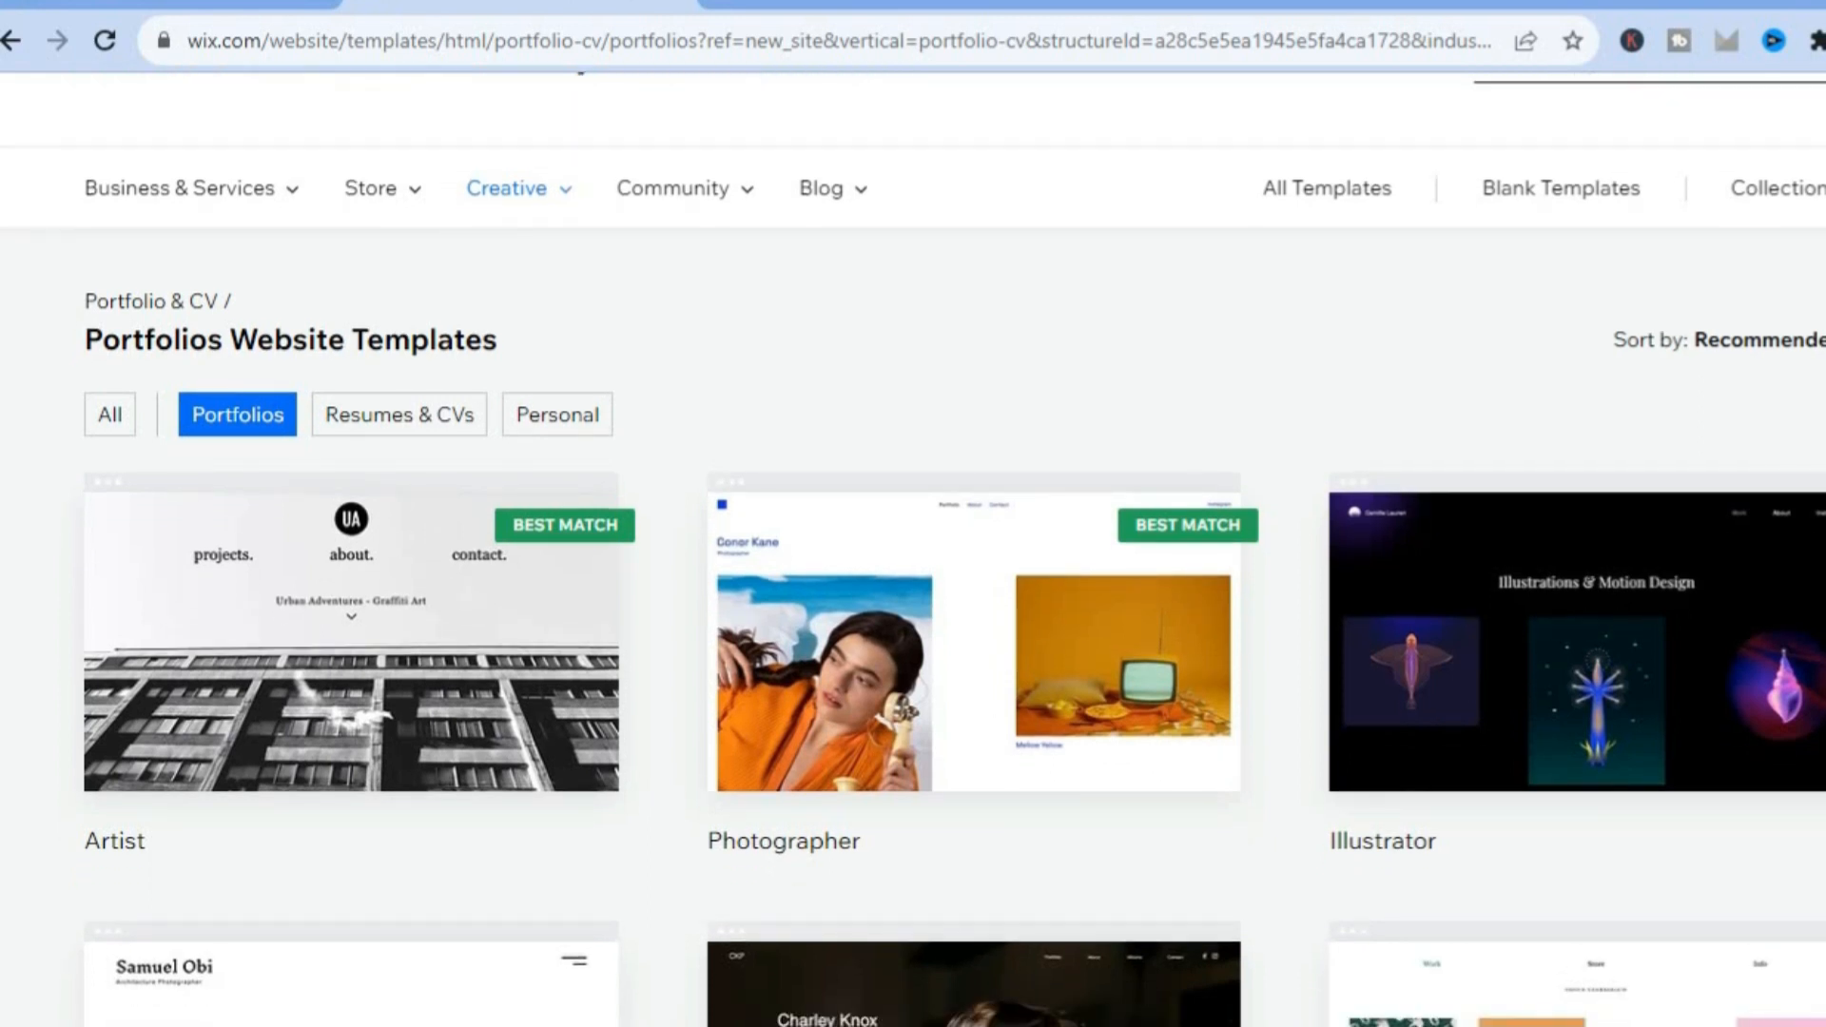
{"action": "scroll", "coordinate": [912, 551], "scroll_direction": "down", "scroll_amount": 3}
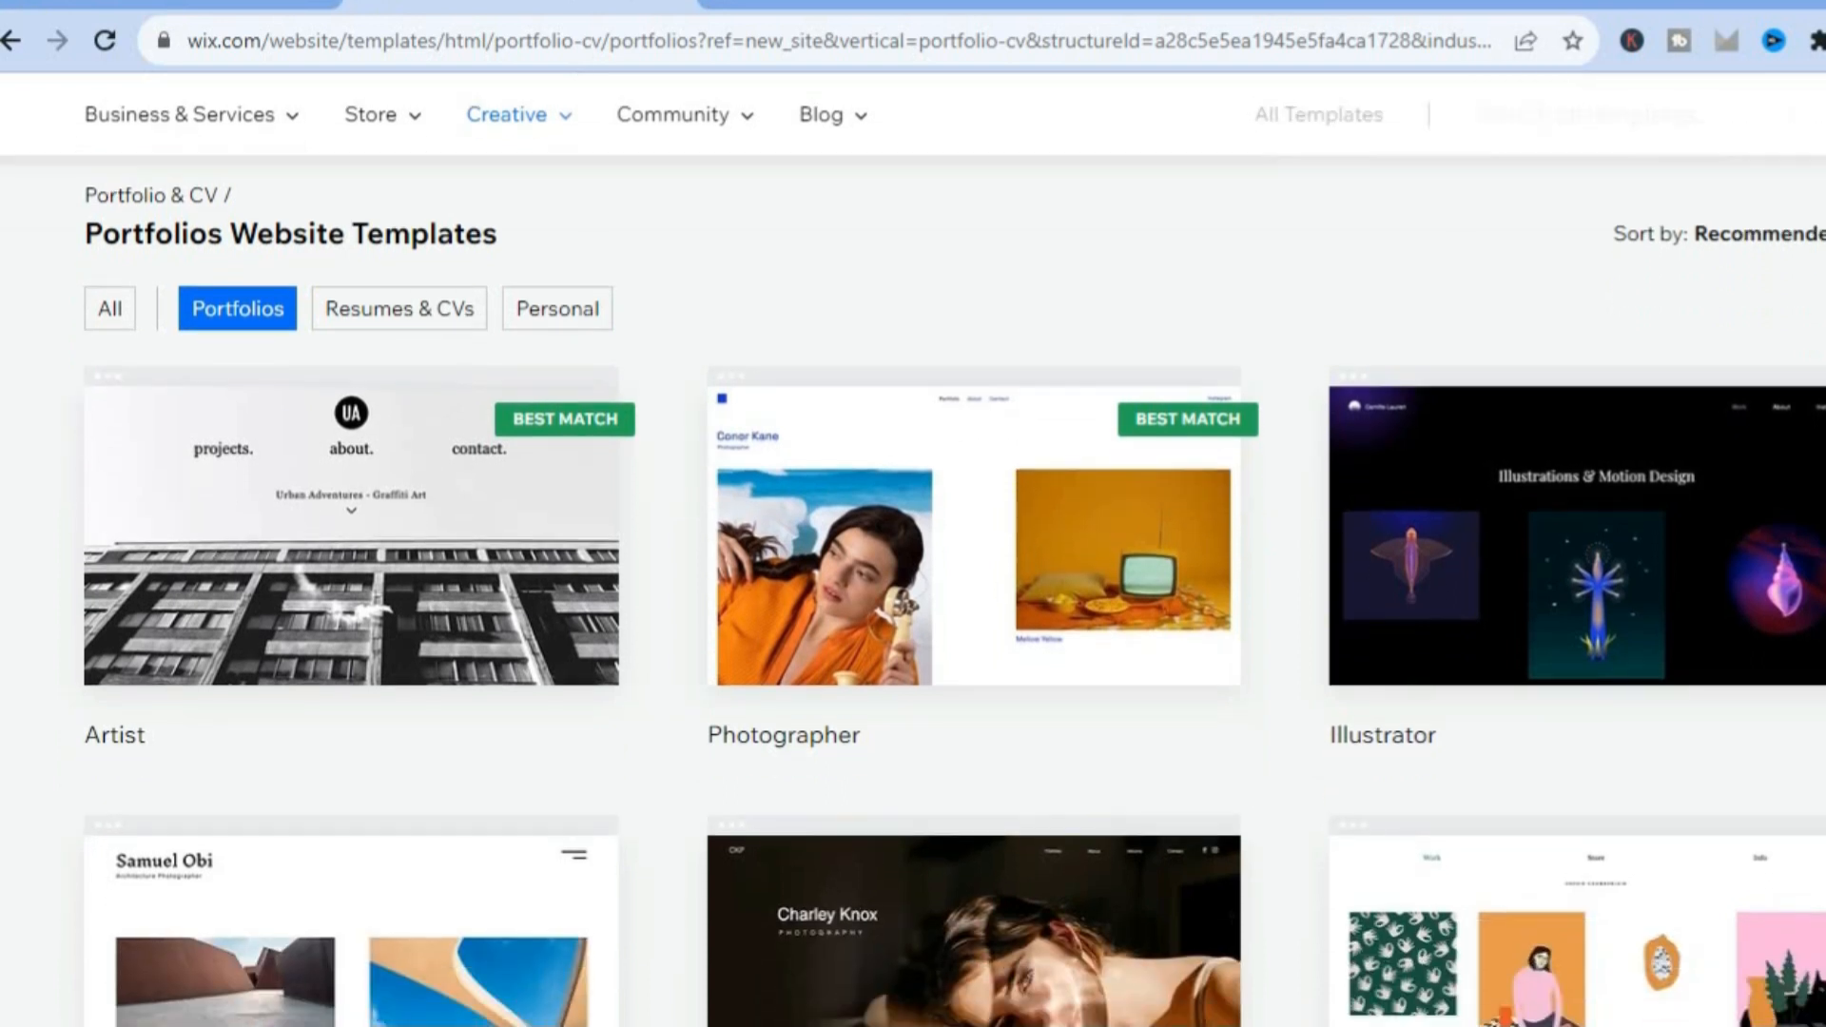
{"action": "scroll", "coordinate": [953, 597], "scroll_direction": "down", "scroll_amount": 2}
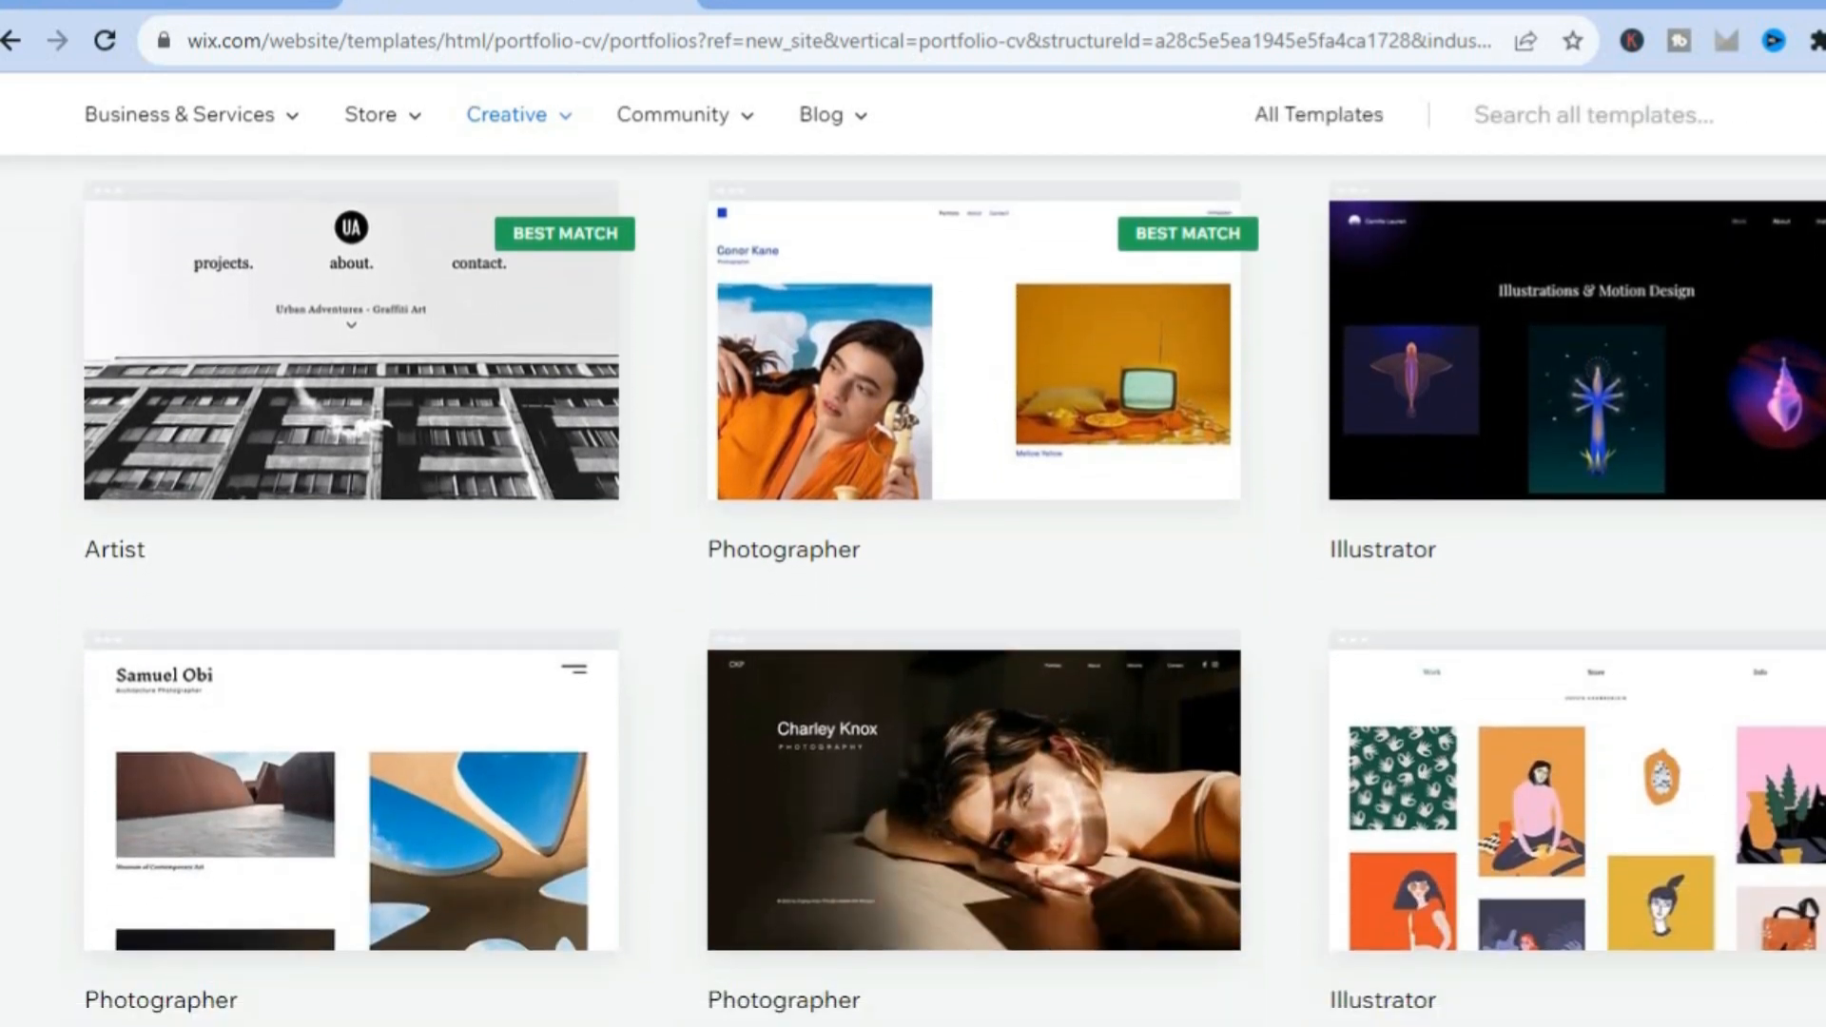
{"action": "scroll", "coordinate": [954, 590], "scroll_direction": "down", "scroll_amount": 1}
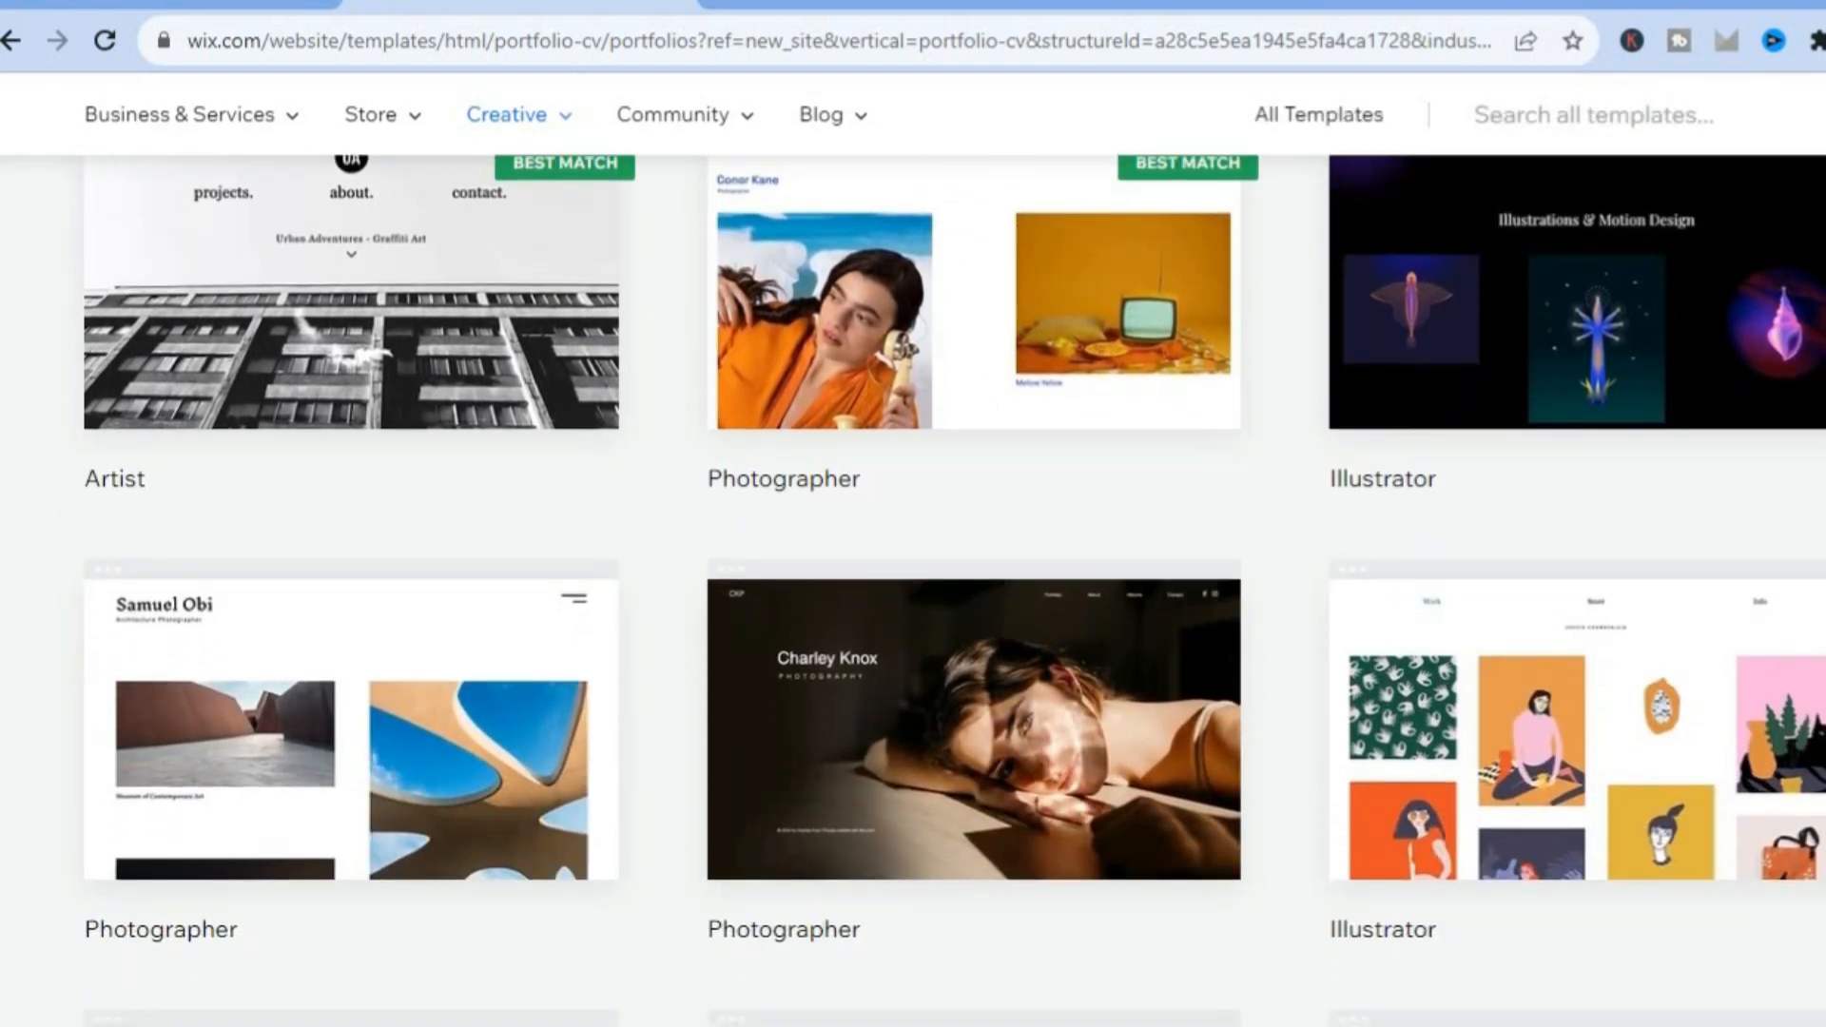
{"action": "scroll", "coordinate": [974, 592], "scroll_direction": "up", "scroll_amount": 4}
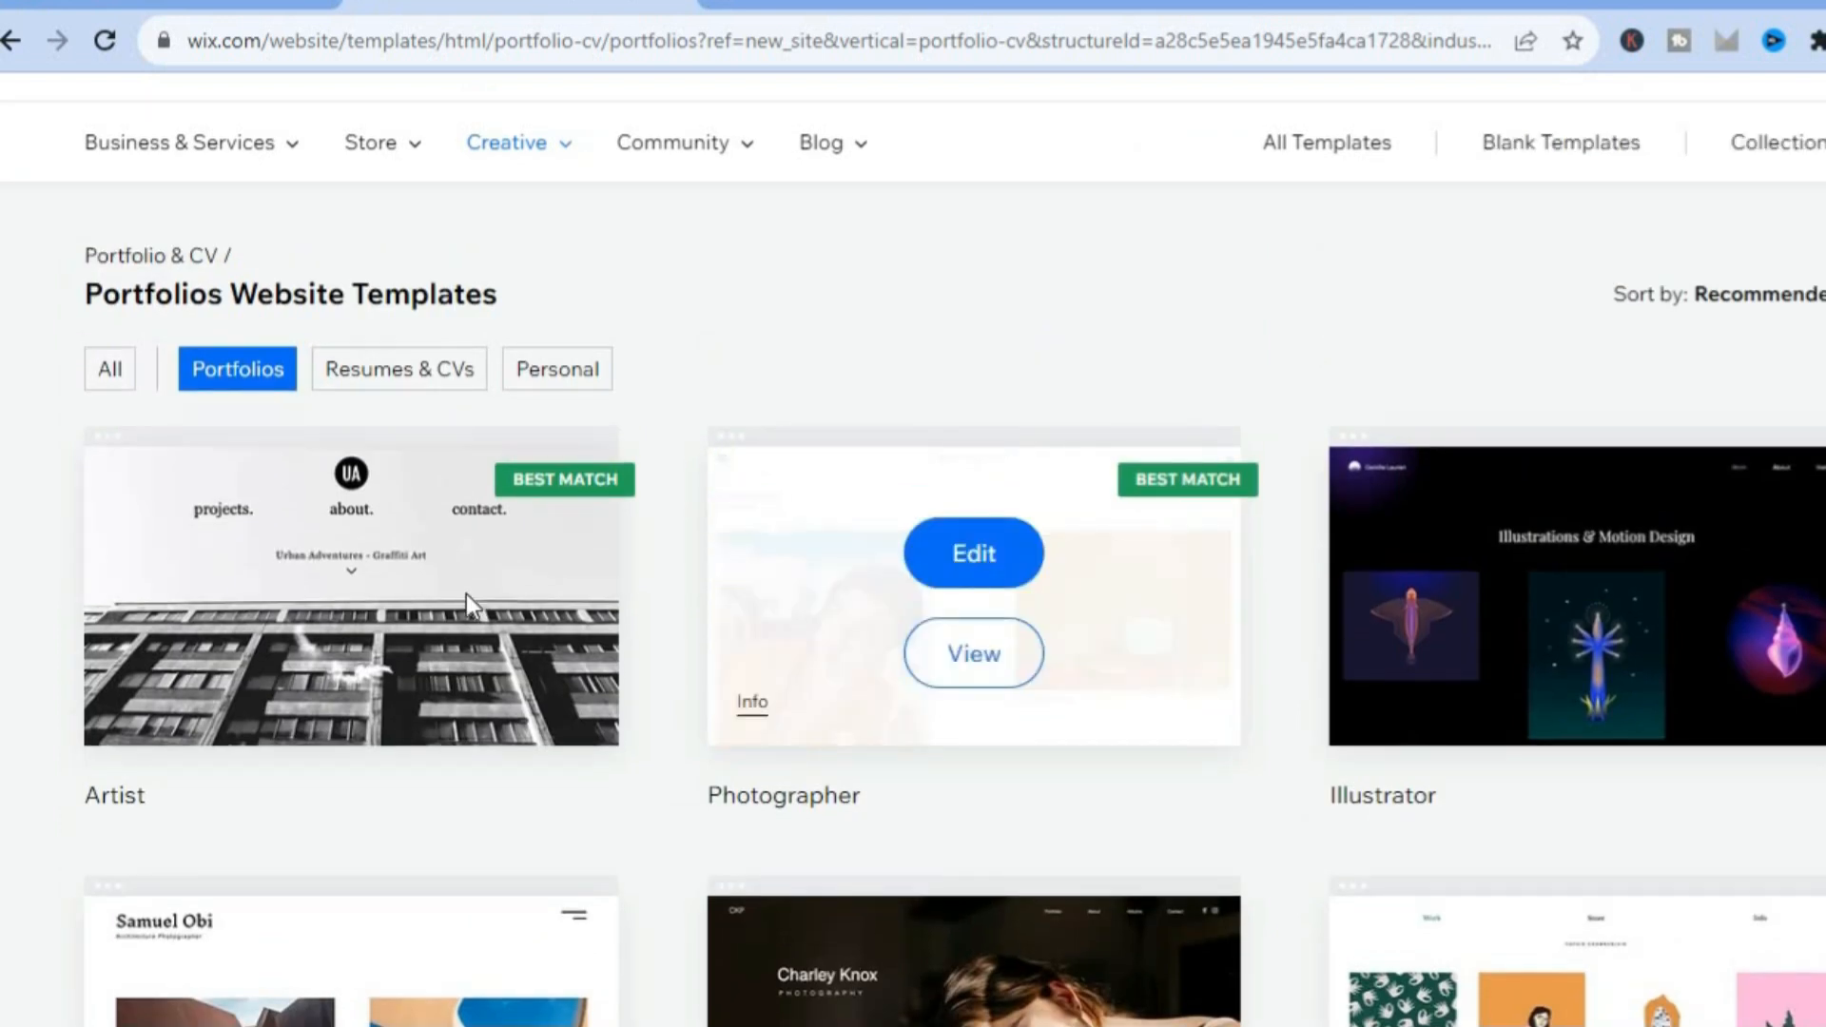
Open the Photographer template marked Best Match for editing and dismiss the AI site content dialog.
{"action": "mouse_move", "coordinate": [929, 620]}
{"action": "left_click", "coordinate": [962, 555]}
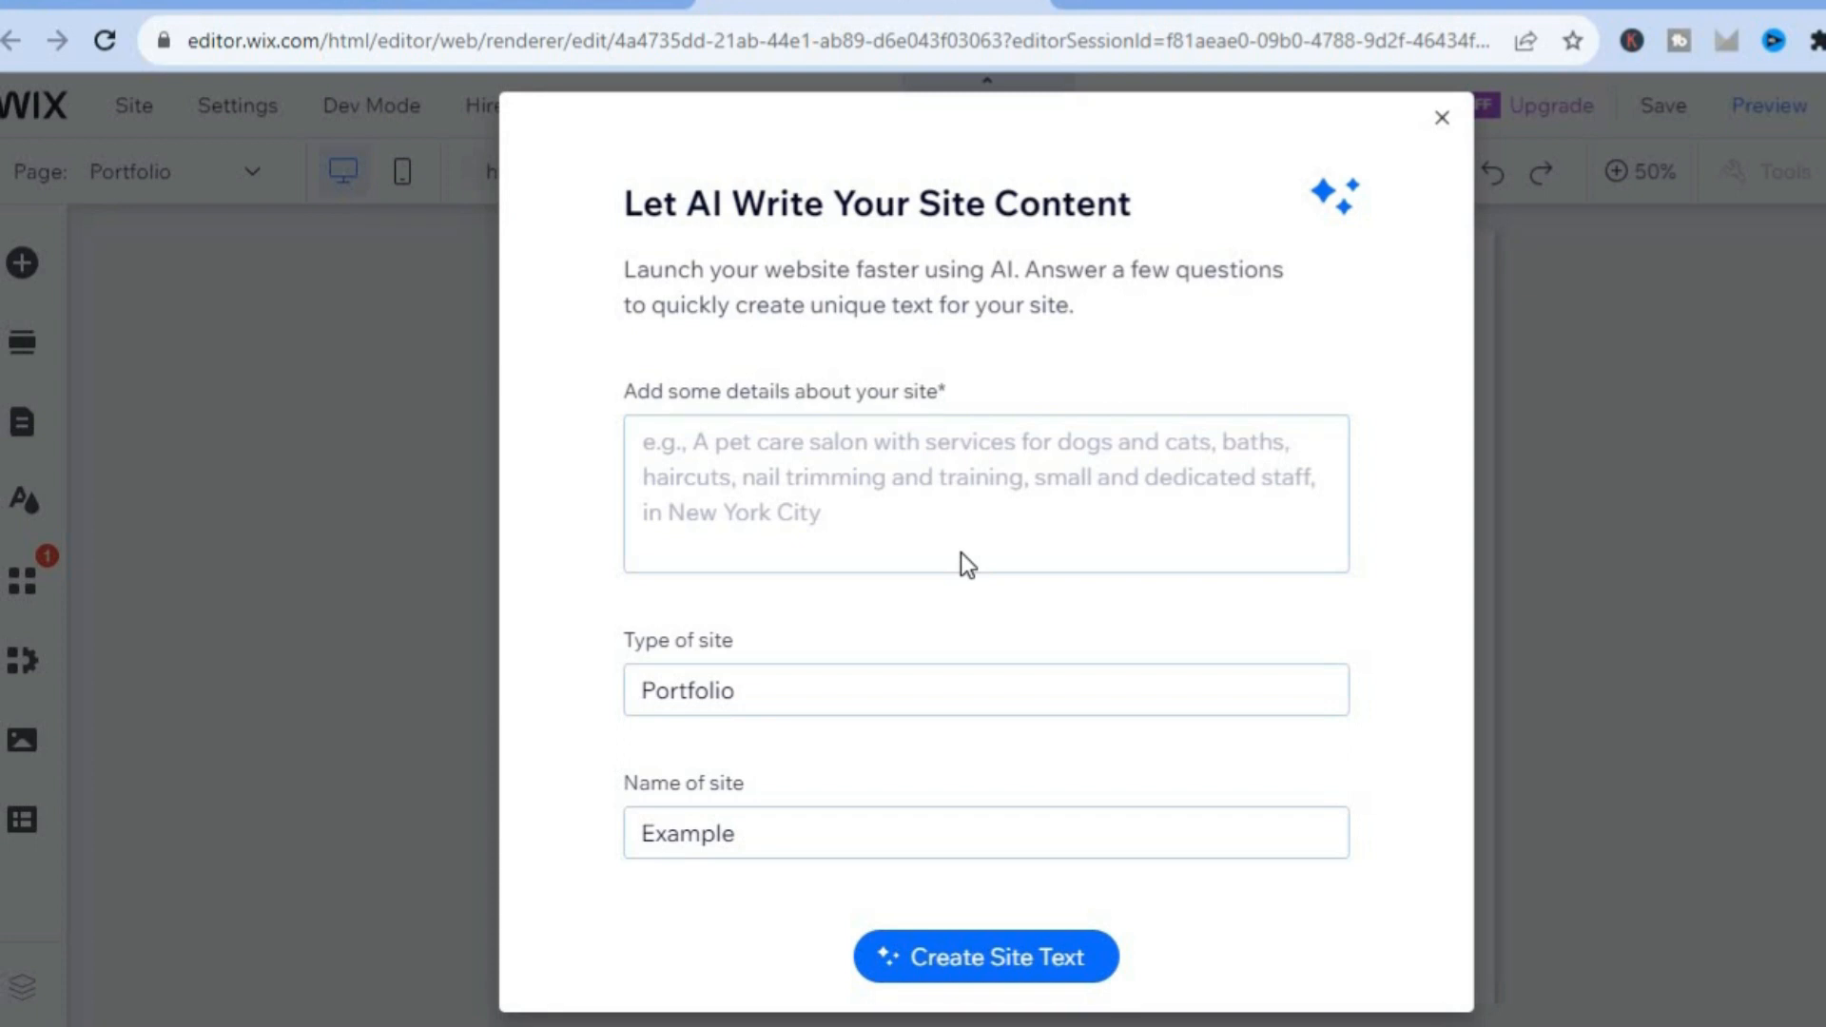
{"action": "left_click", "coordinate": [1442, 118]}
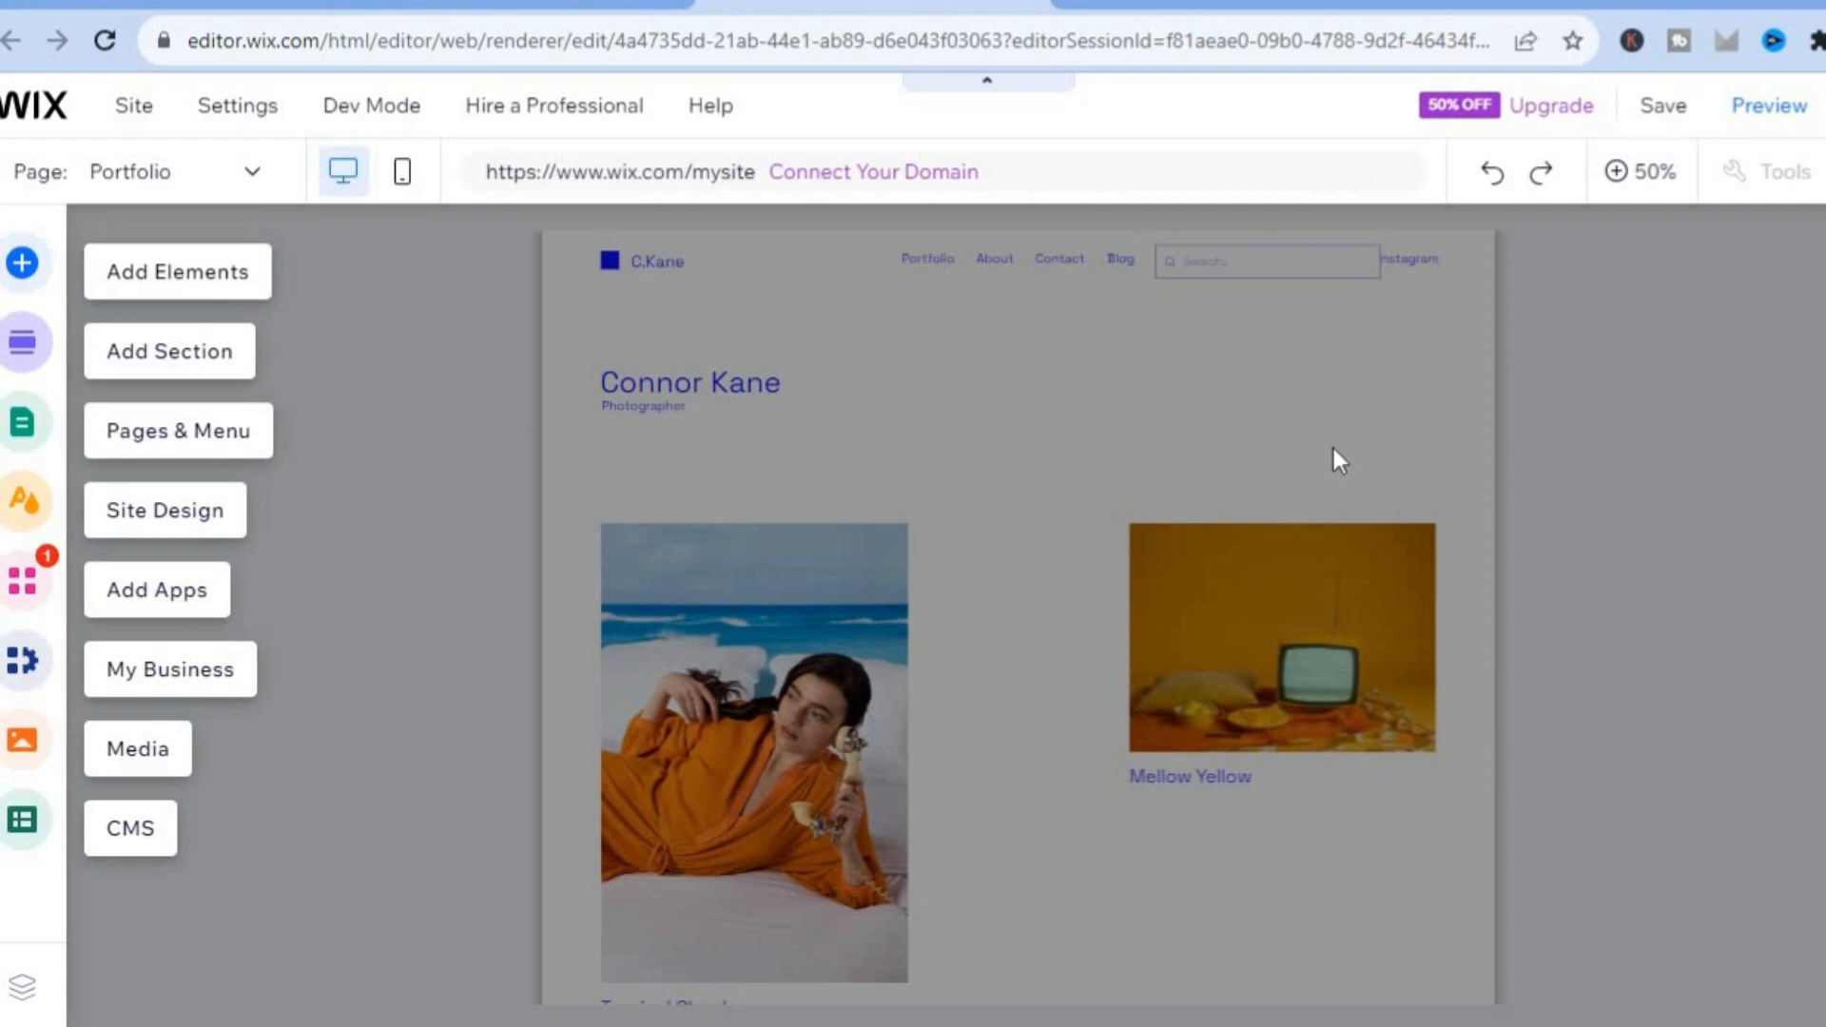
Set the editor zoom to 100% and look over the template's Portfolio page.
{"action": "left_click", "coordinate": [1651, 177]}
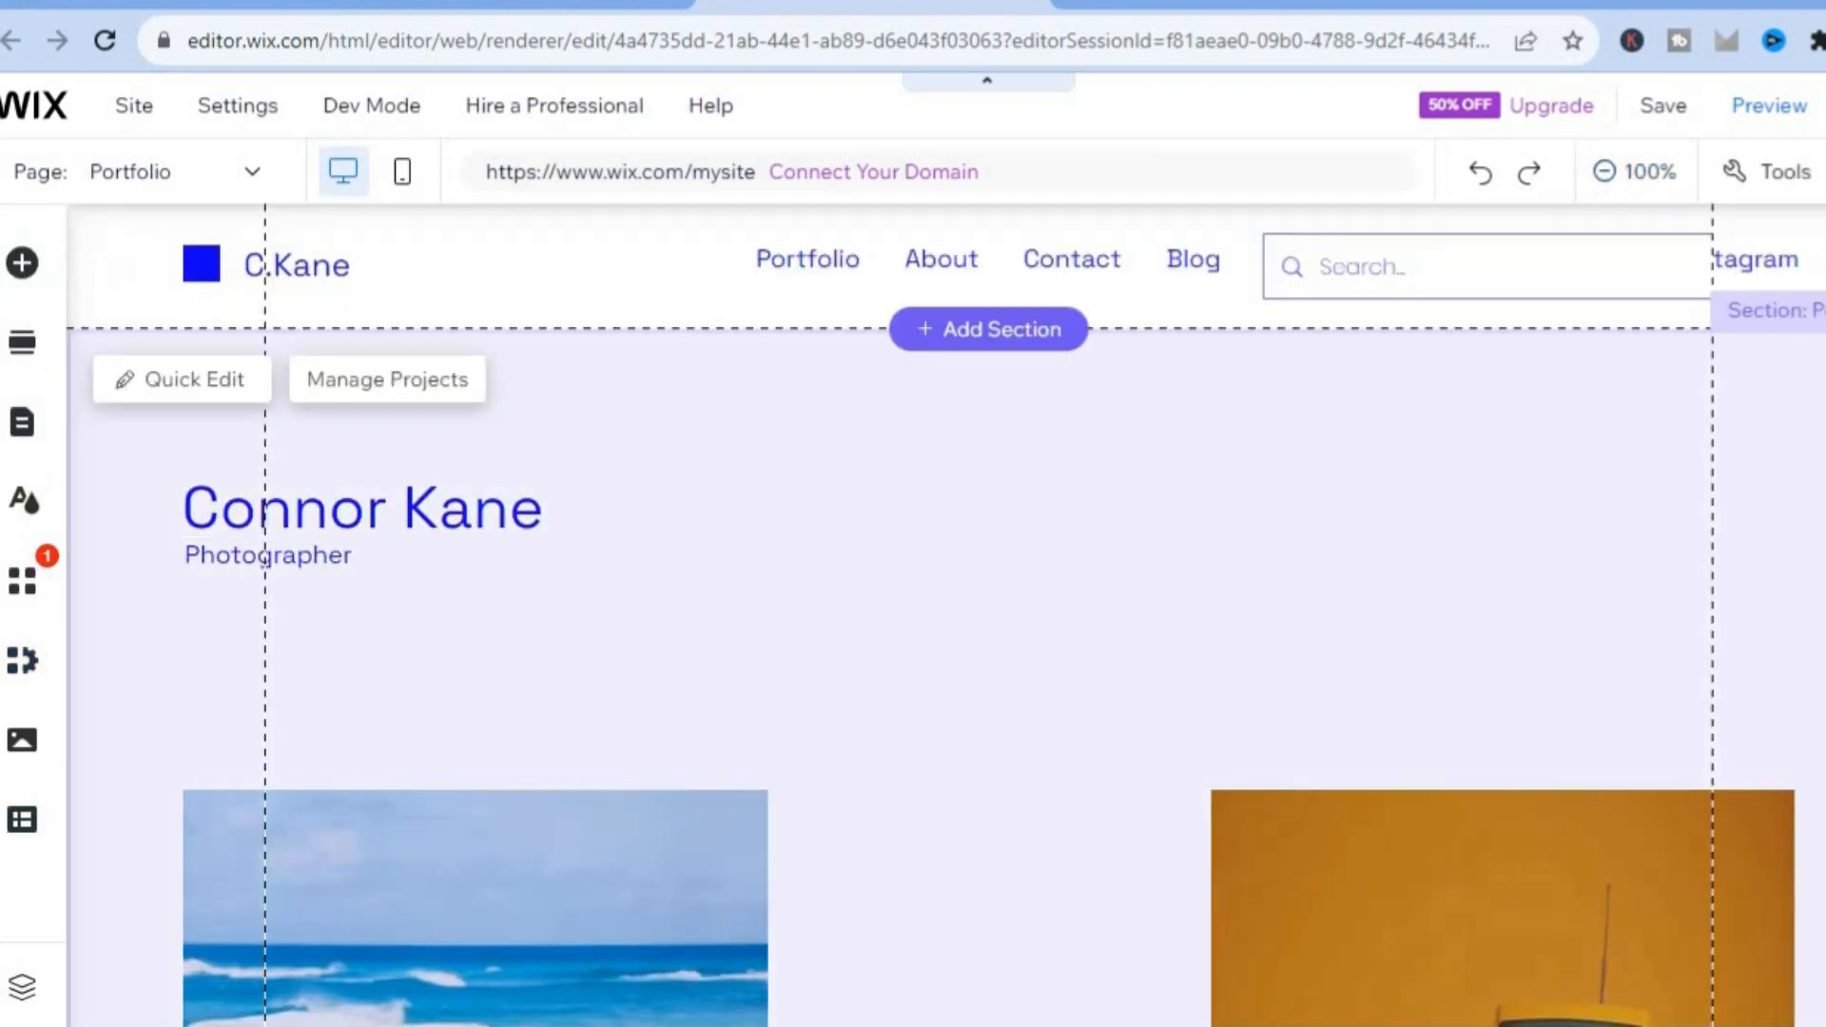
{"action": "scroll", "coordinate": [946, 614], "scroll_direction": "down", "scroll_amount": 6}
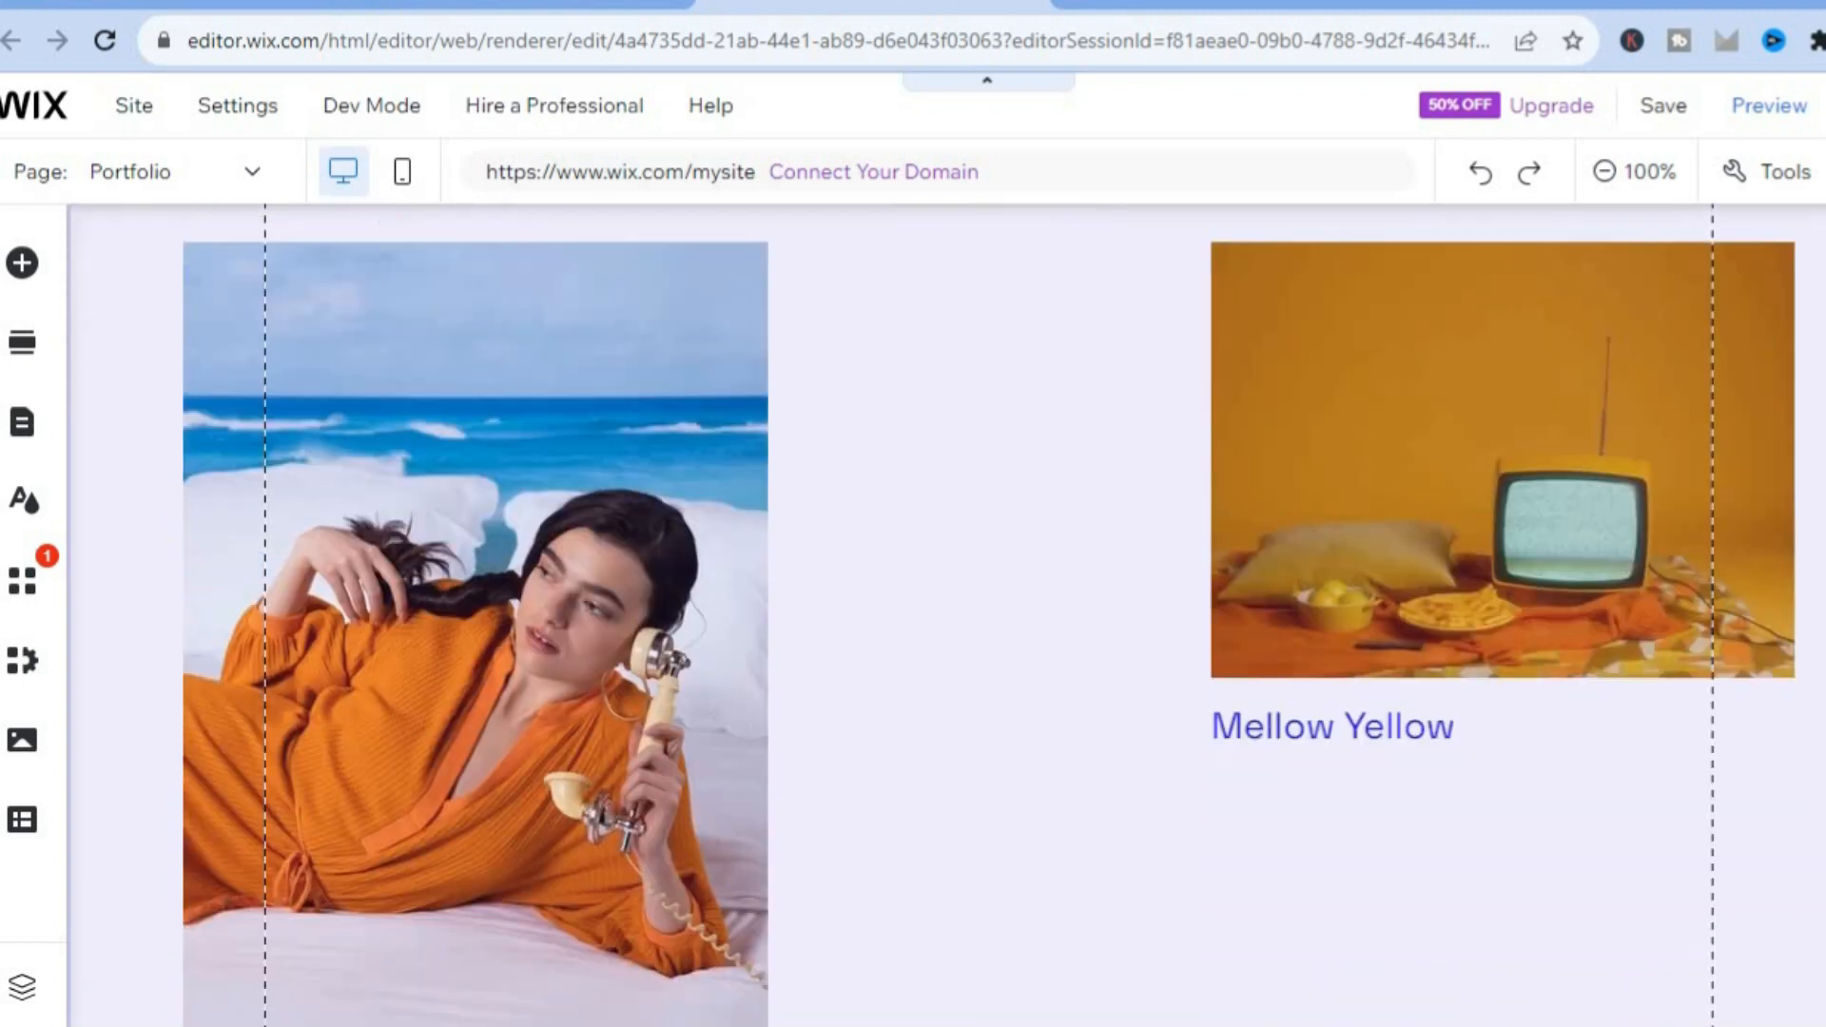
{"action": "scroll", "coordinate": [966, 433], "scroll_direction": "up", "scroll_amount": 6}
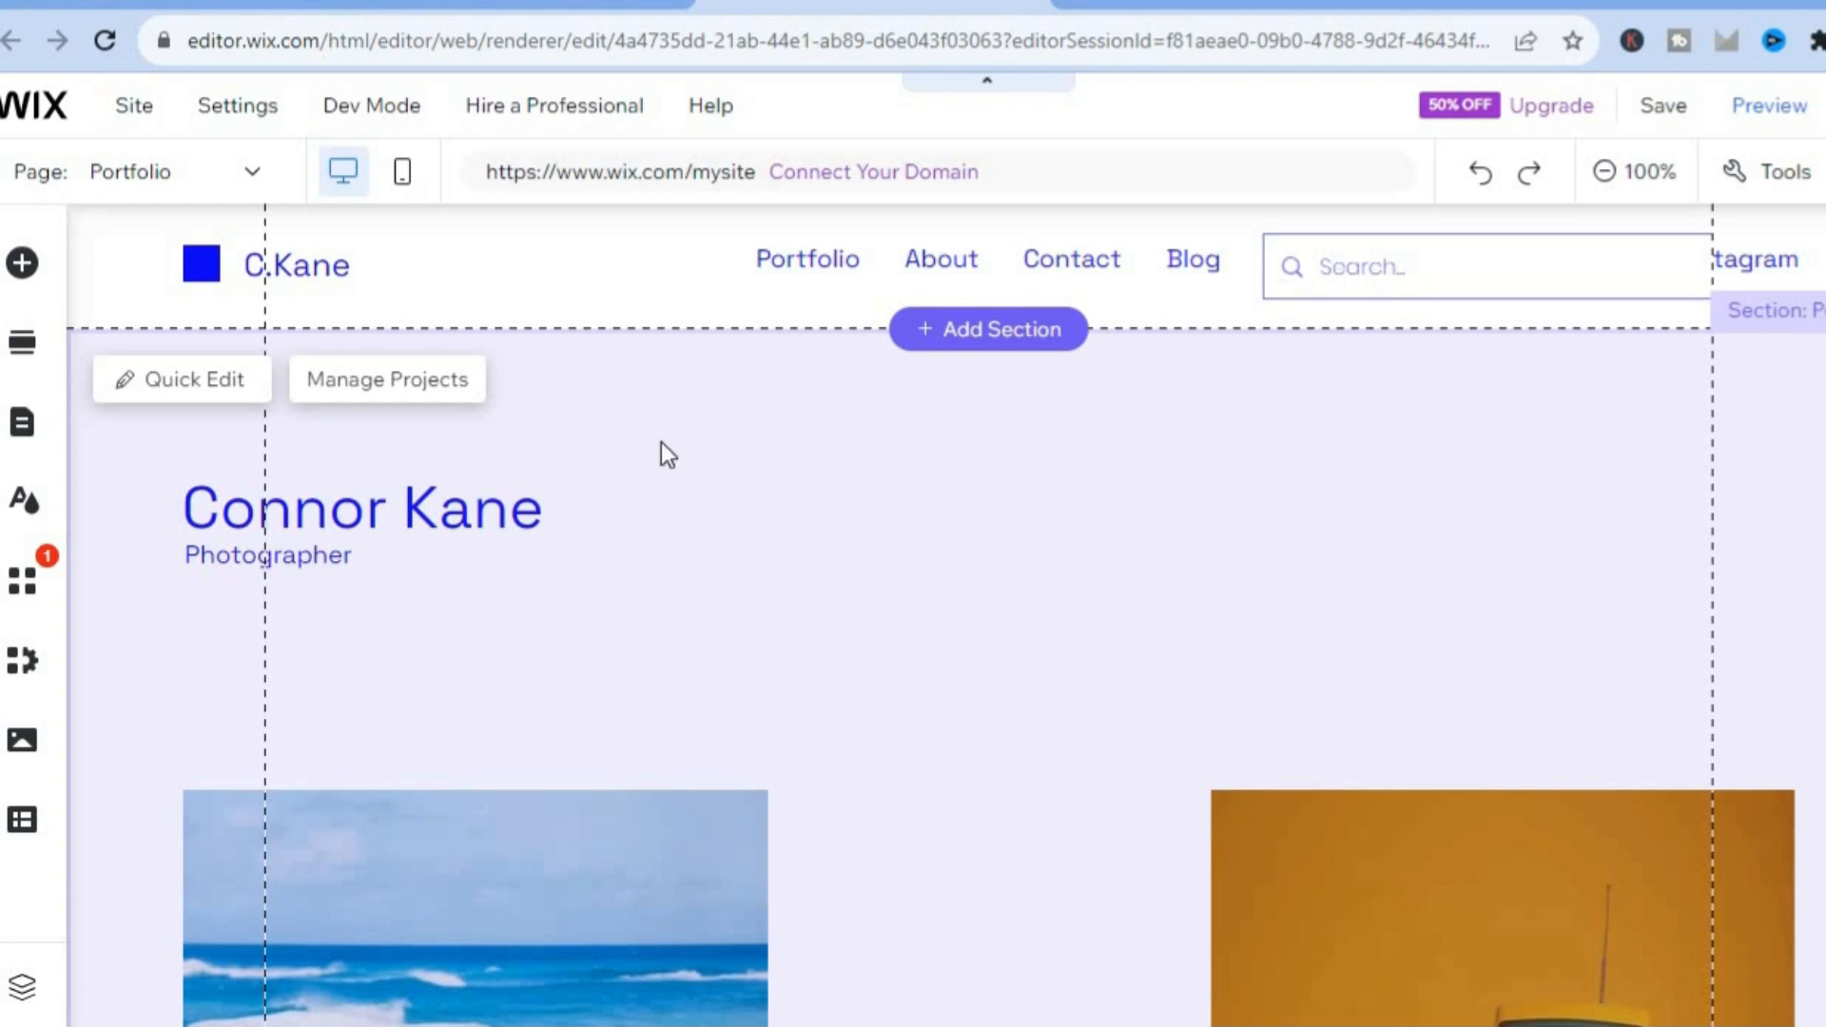
Review the Quick Edit content options for the Portfolio page's section and close them without changes.
{"action": "left_click", "coordinate": [220, 378]}
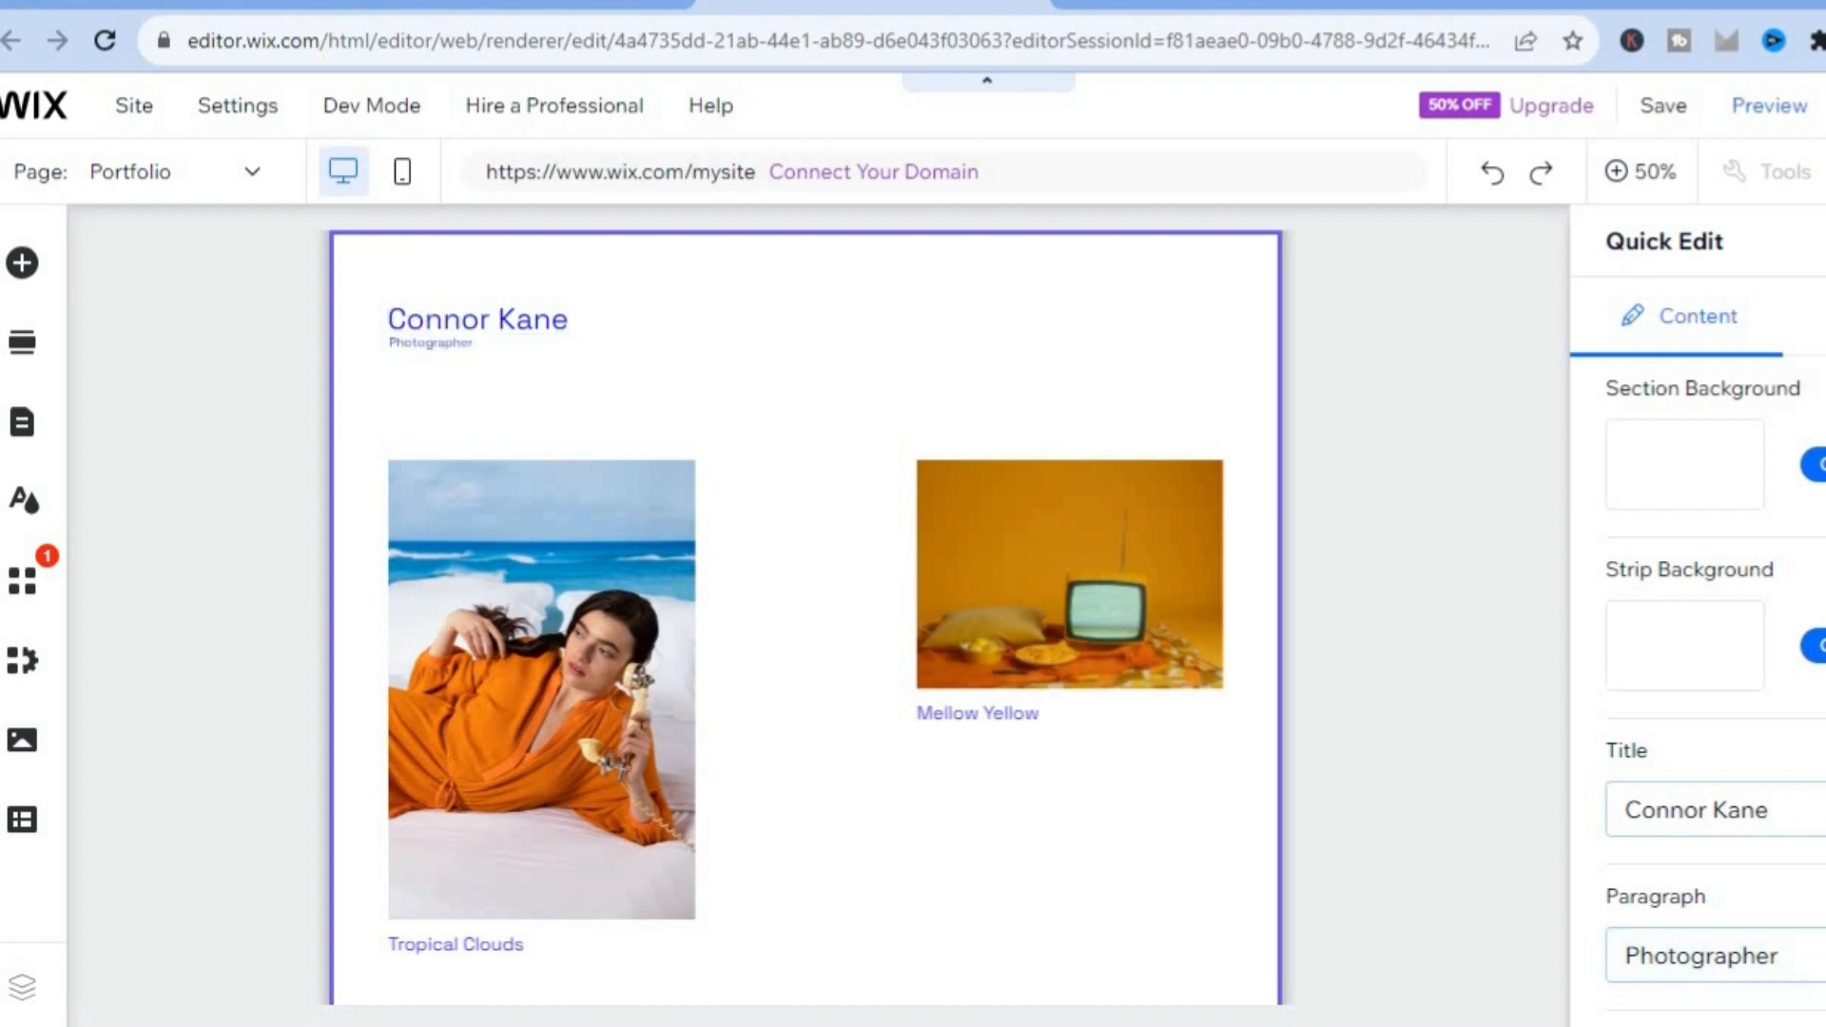
{"action": "scroll", "coordinate": [1697, 666], "scroll_direction": "down", "scroll_amount": 3}
{"action": "scroll", "coordinate": [1614, 498], "scroll_direction": "up", "scroll_amount": 3}
{"action": "left_click", "coordinate": [1825, 242]}
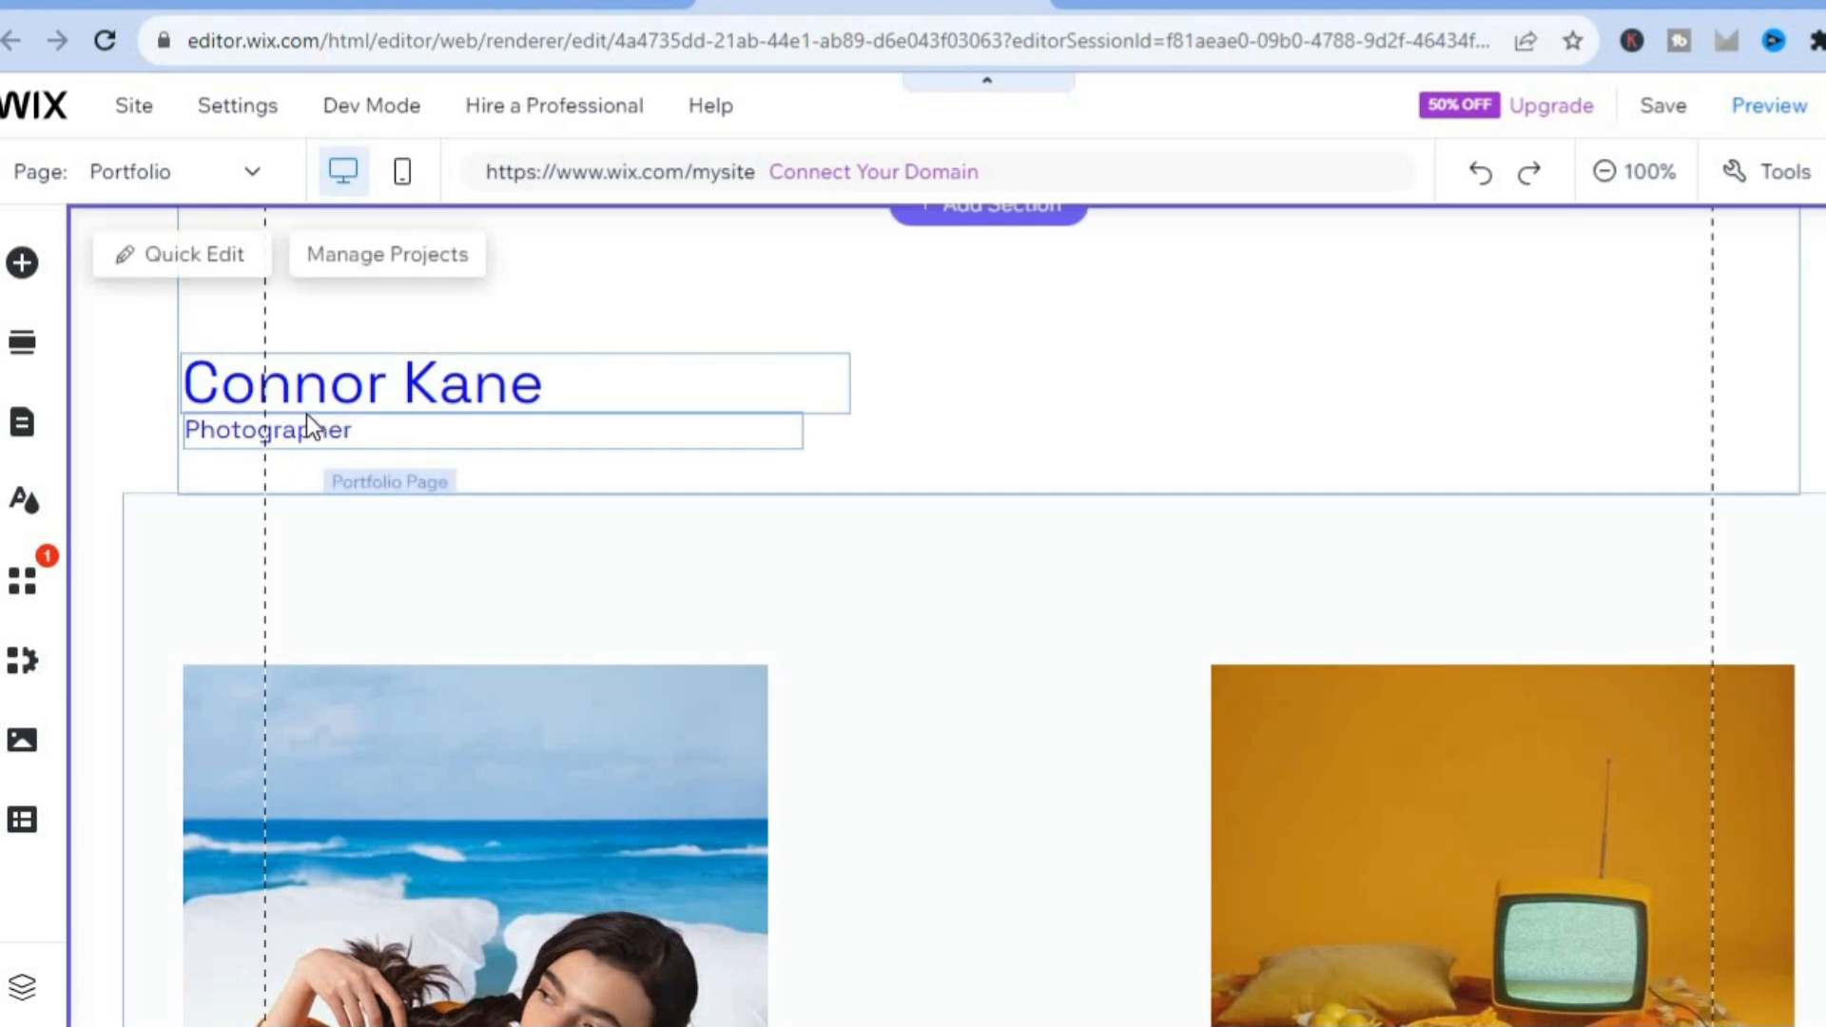
Review the text and button elements that can be added to the page and close the element library without adding any.
{"action": "left_click", "coordinate": [21, 264]}
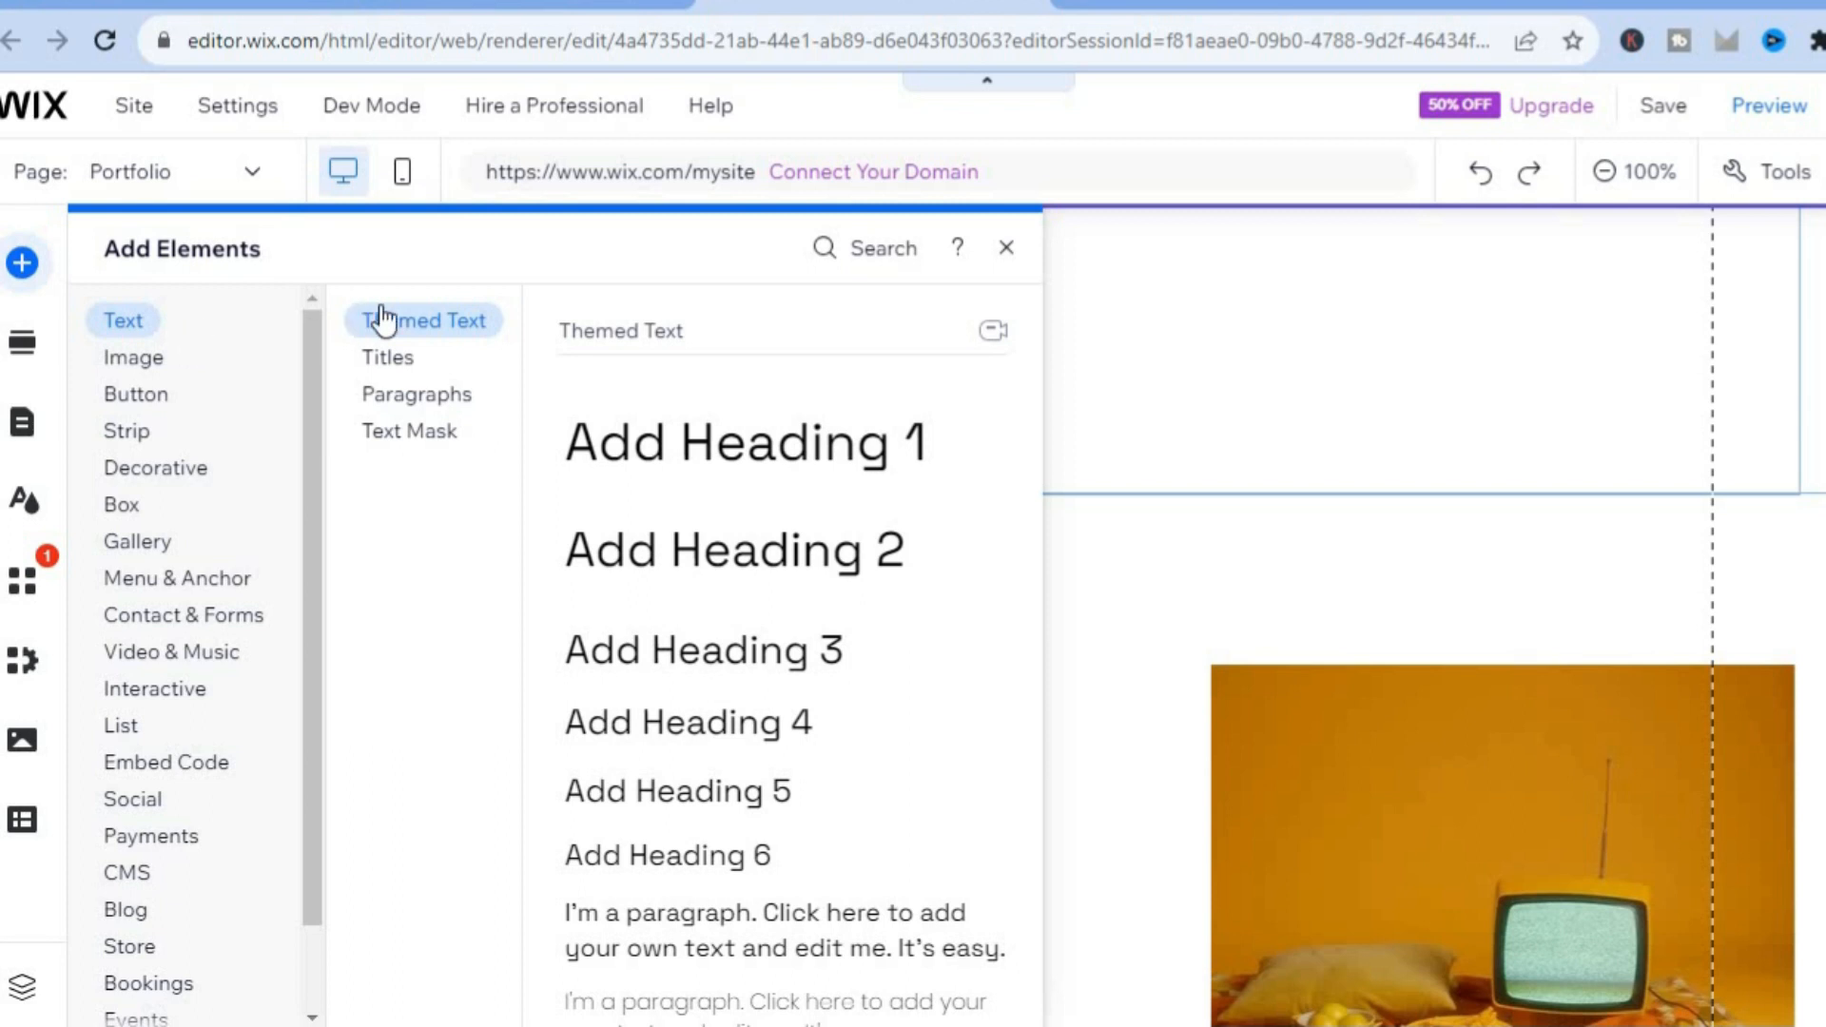
{"action": "left_click", "coordinate": [153, 395]}
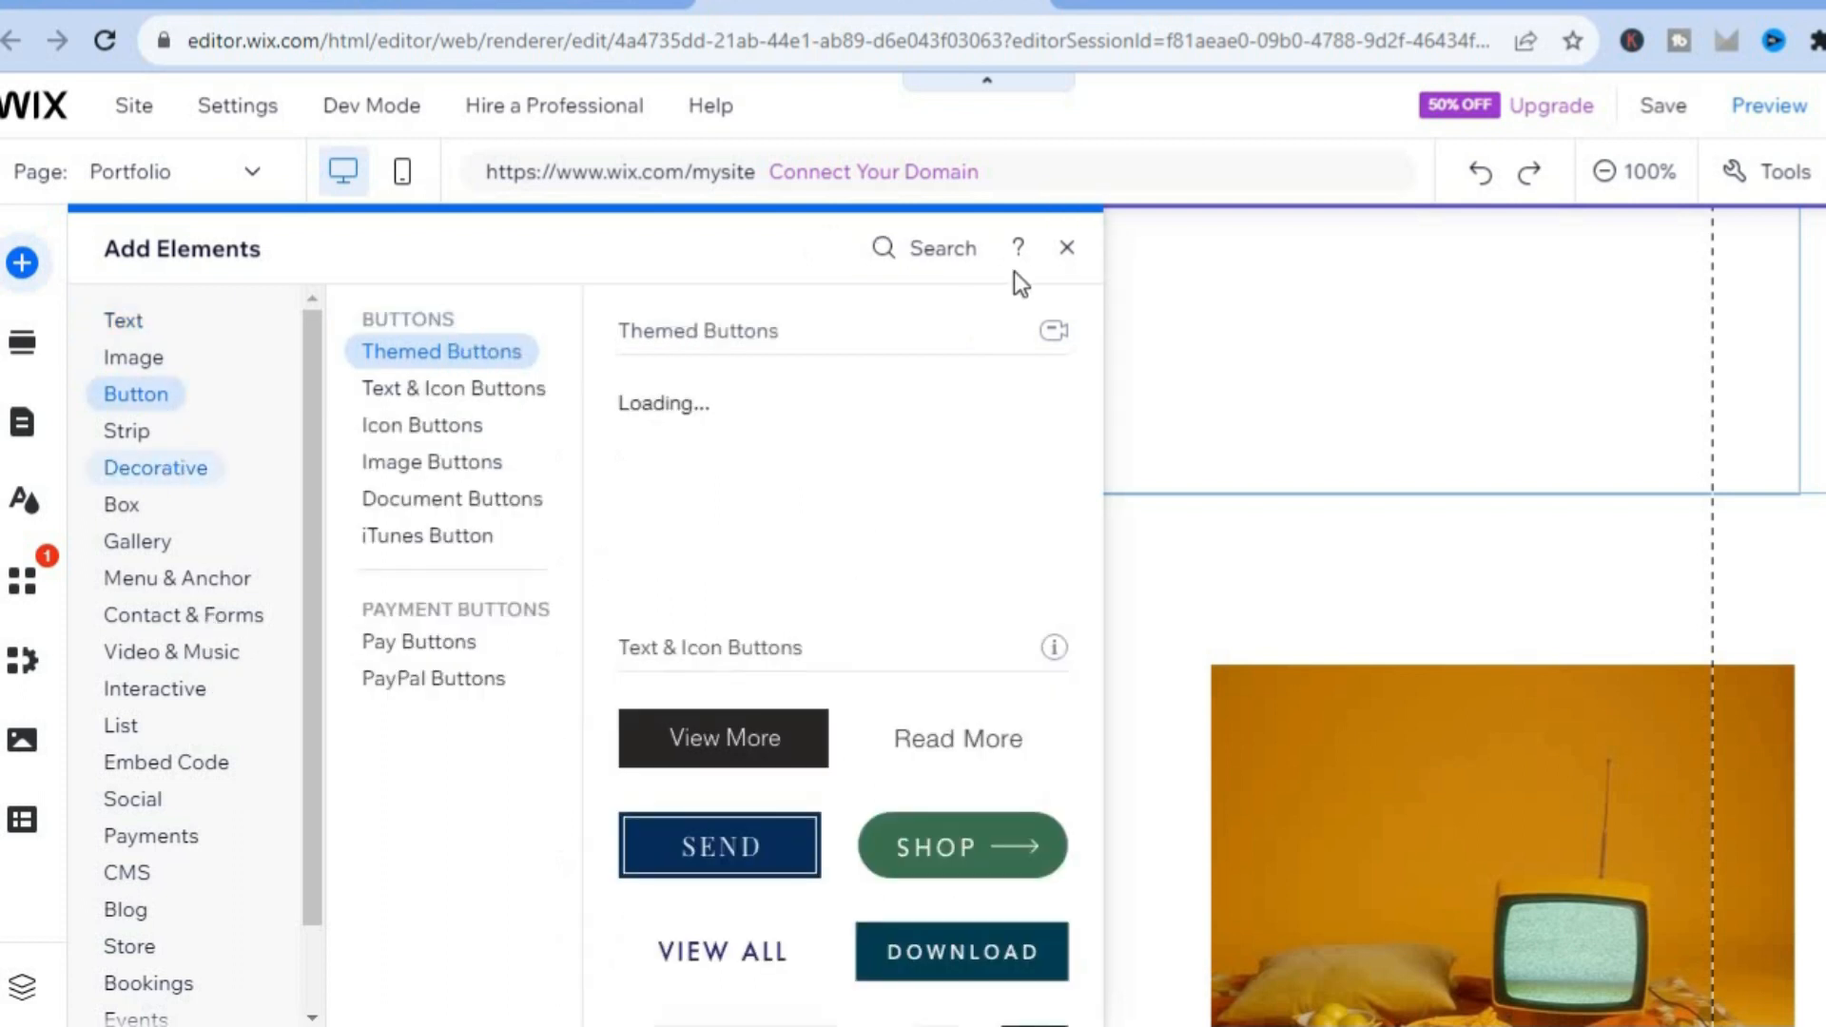
{"action": "left_click", "coordinate": [1066, 248]}
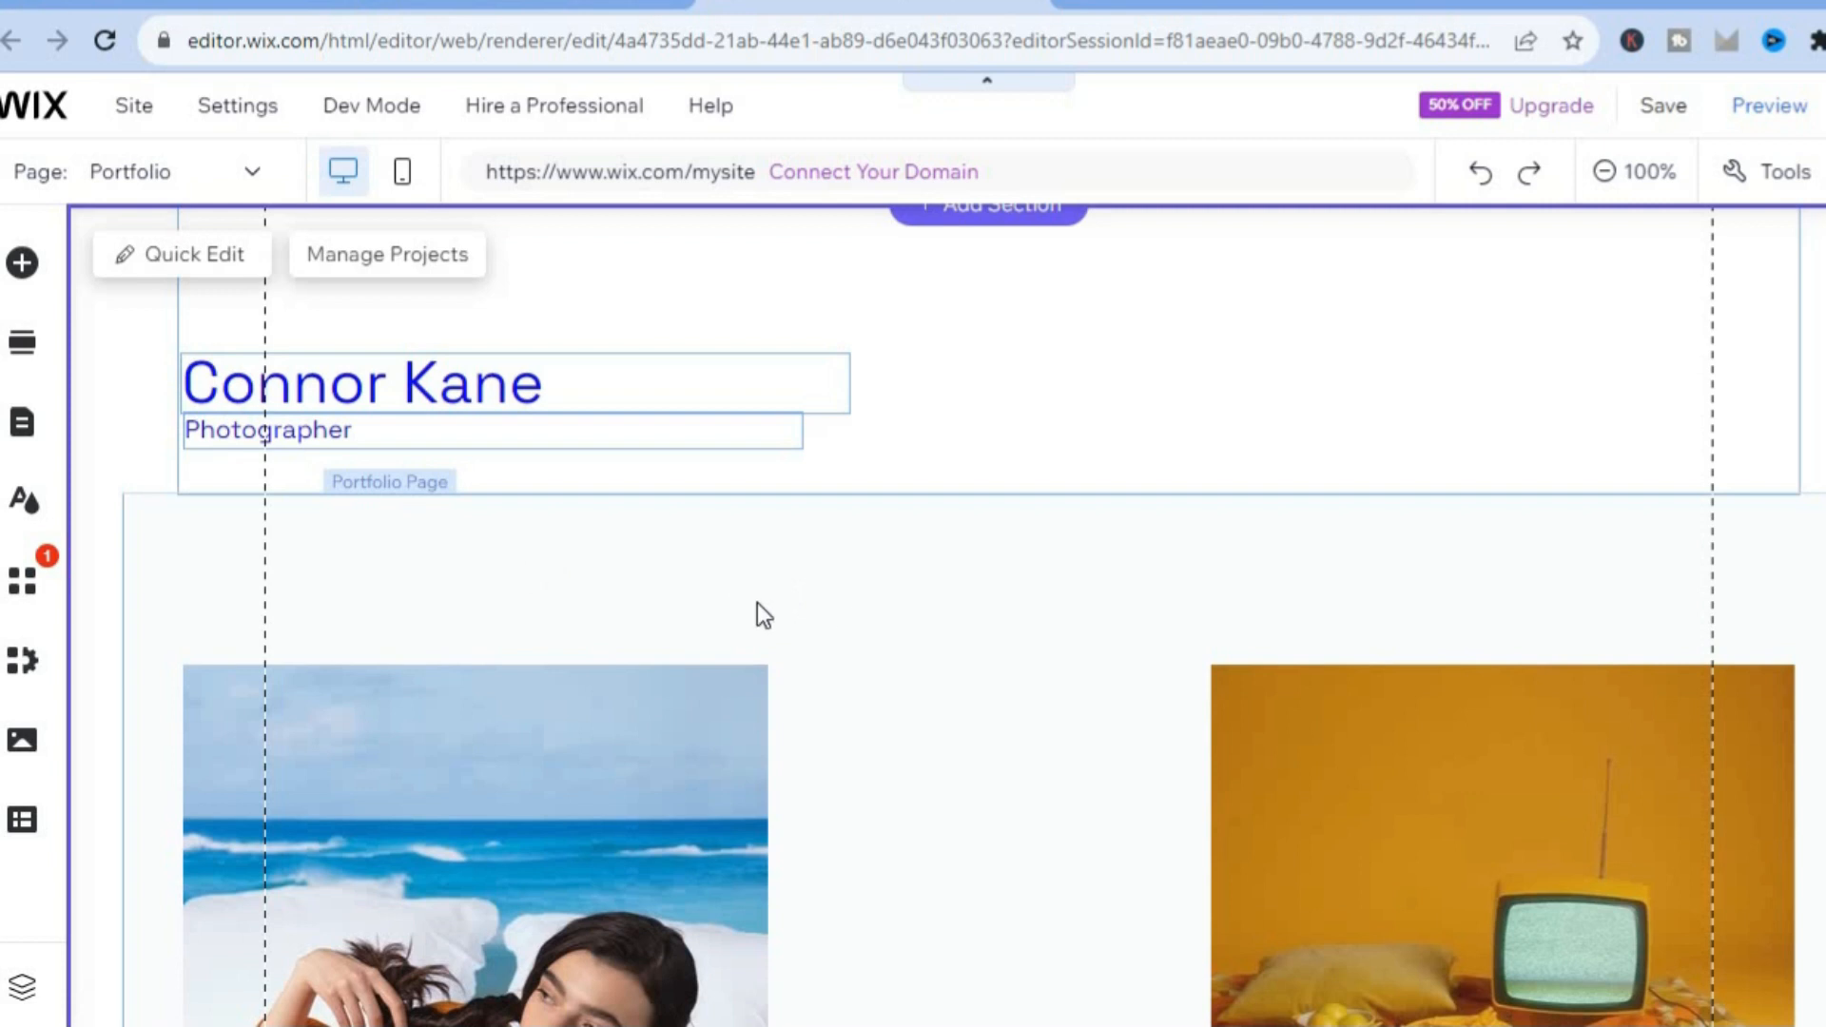
Open the portfolio's project management page and look over the listed projects.
{"action": "left_click", "coordinate": [437, 268]}
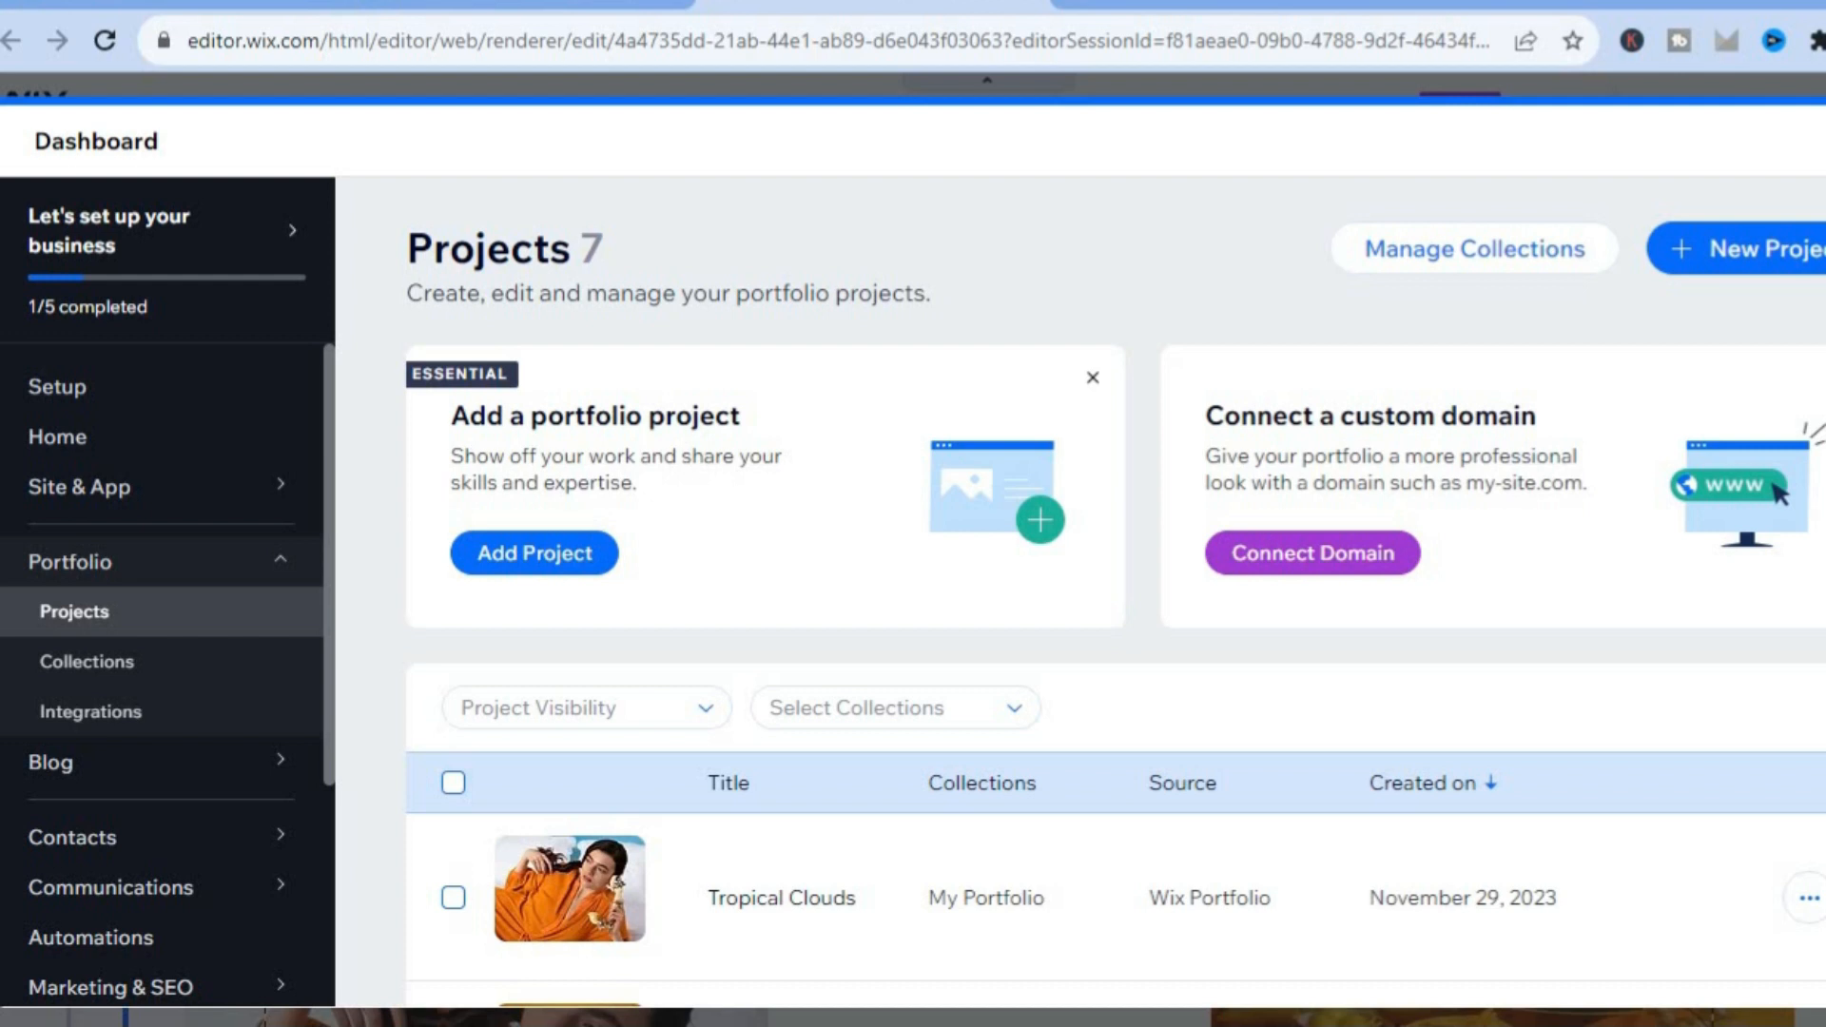
{"action": "scroll", "coordinate": [1116, 591], "scroll_direction": "down", "scroll_amount": 2}
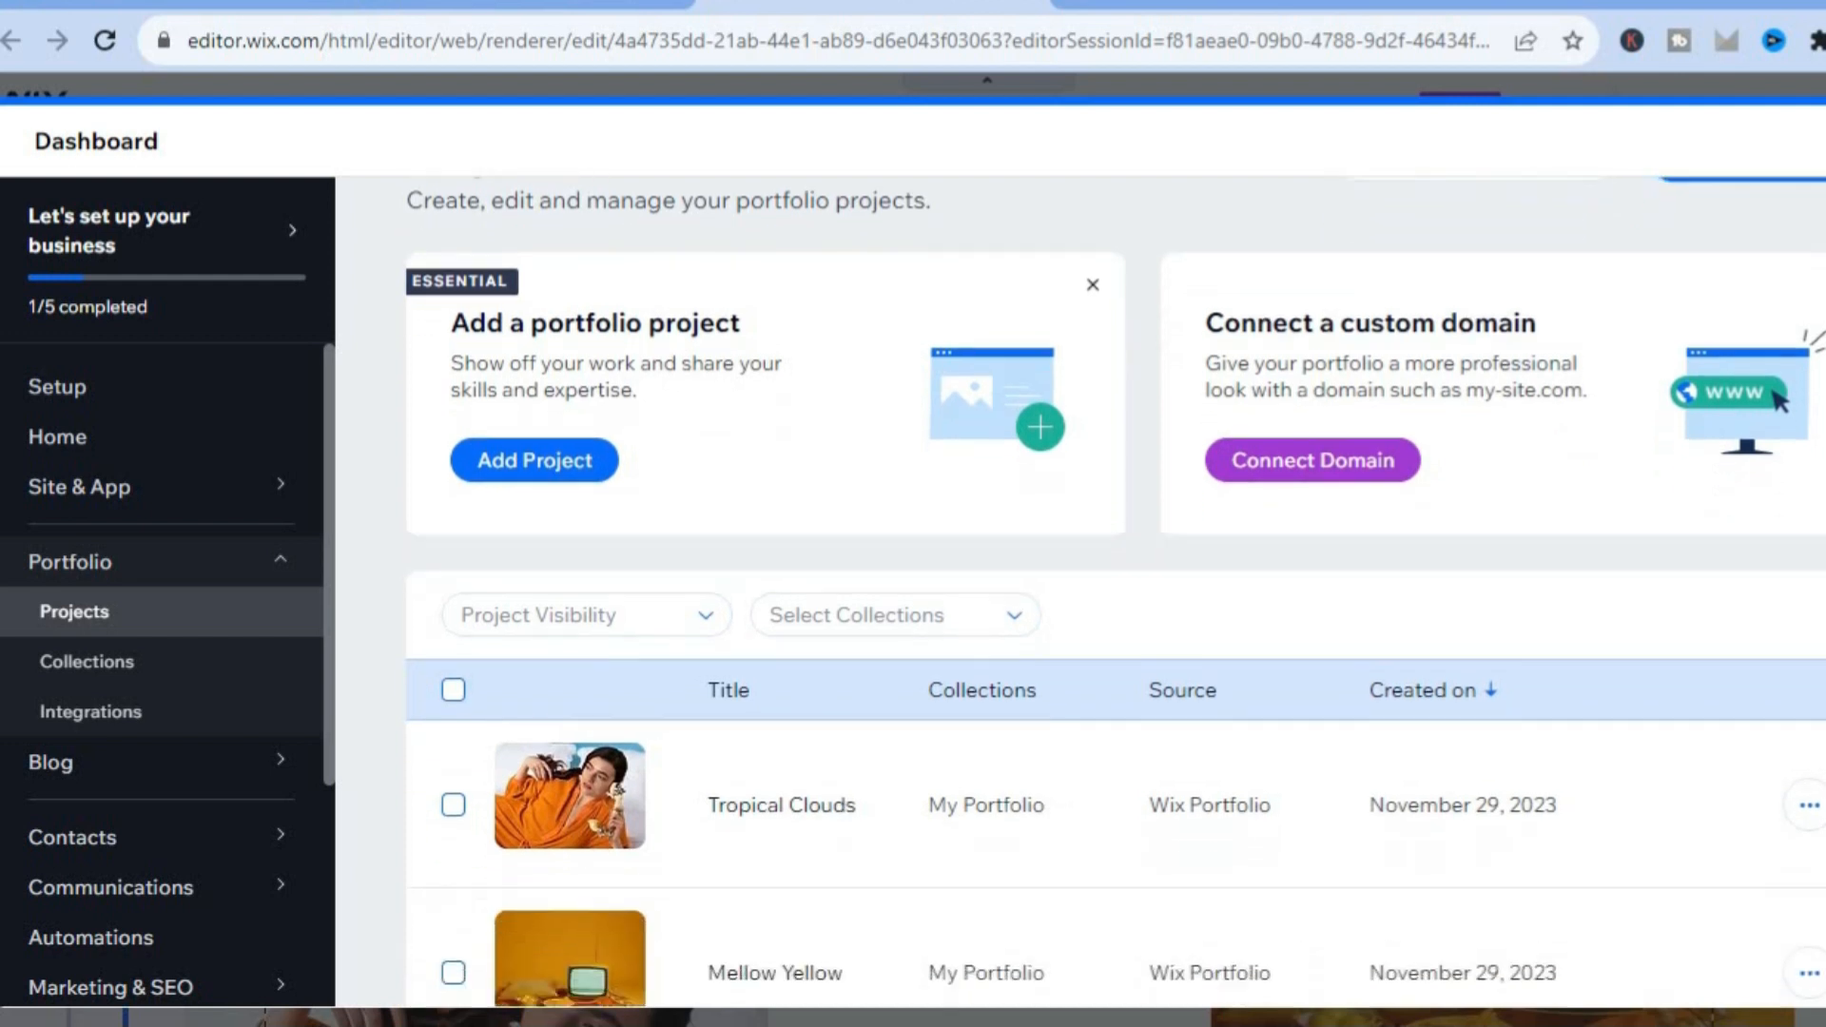
{"action": "scroll", "coordinate": [1115, 590], "scroll_direction": "up", "scroll_amount": 2}
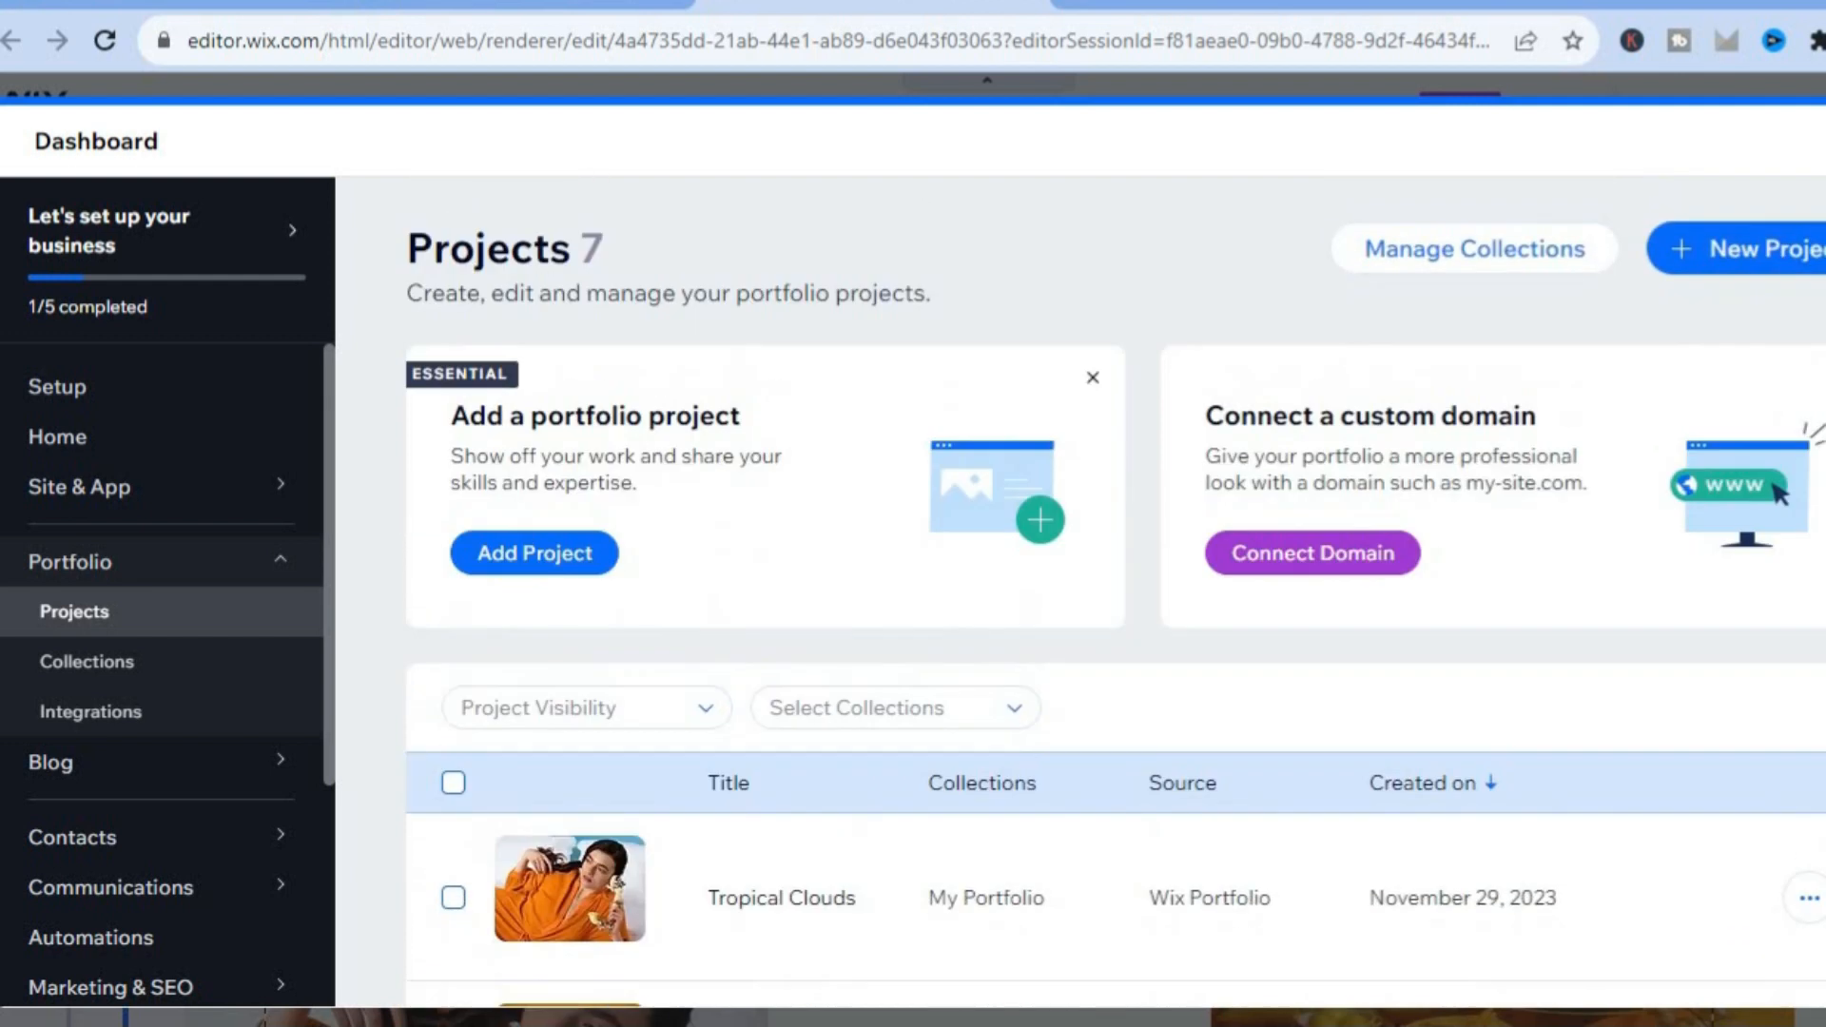
Walk through the new project setup from title to description, basic info and media, and close it without finishing.
{"action": "left_click", "coordinate": [564, 556]}
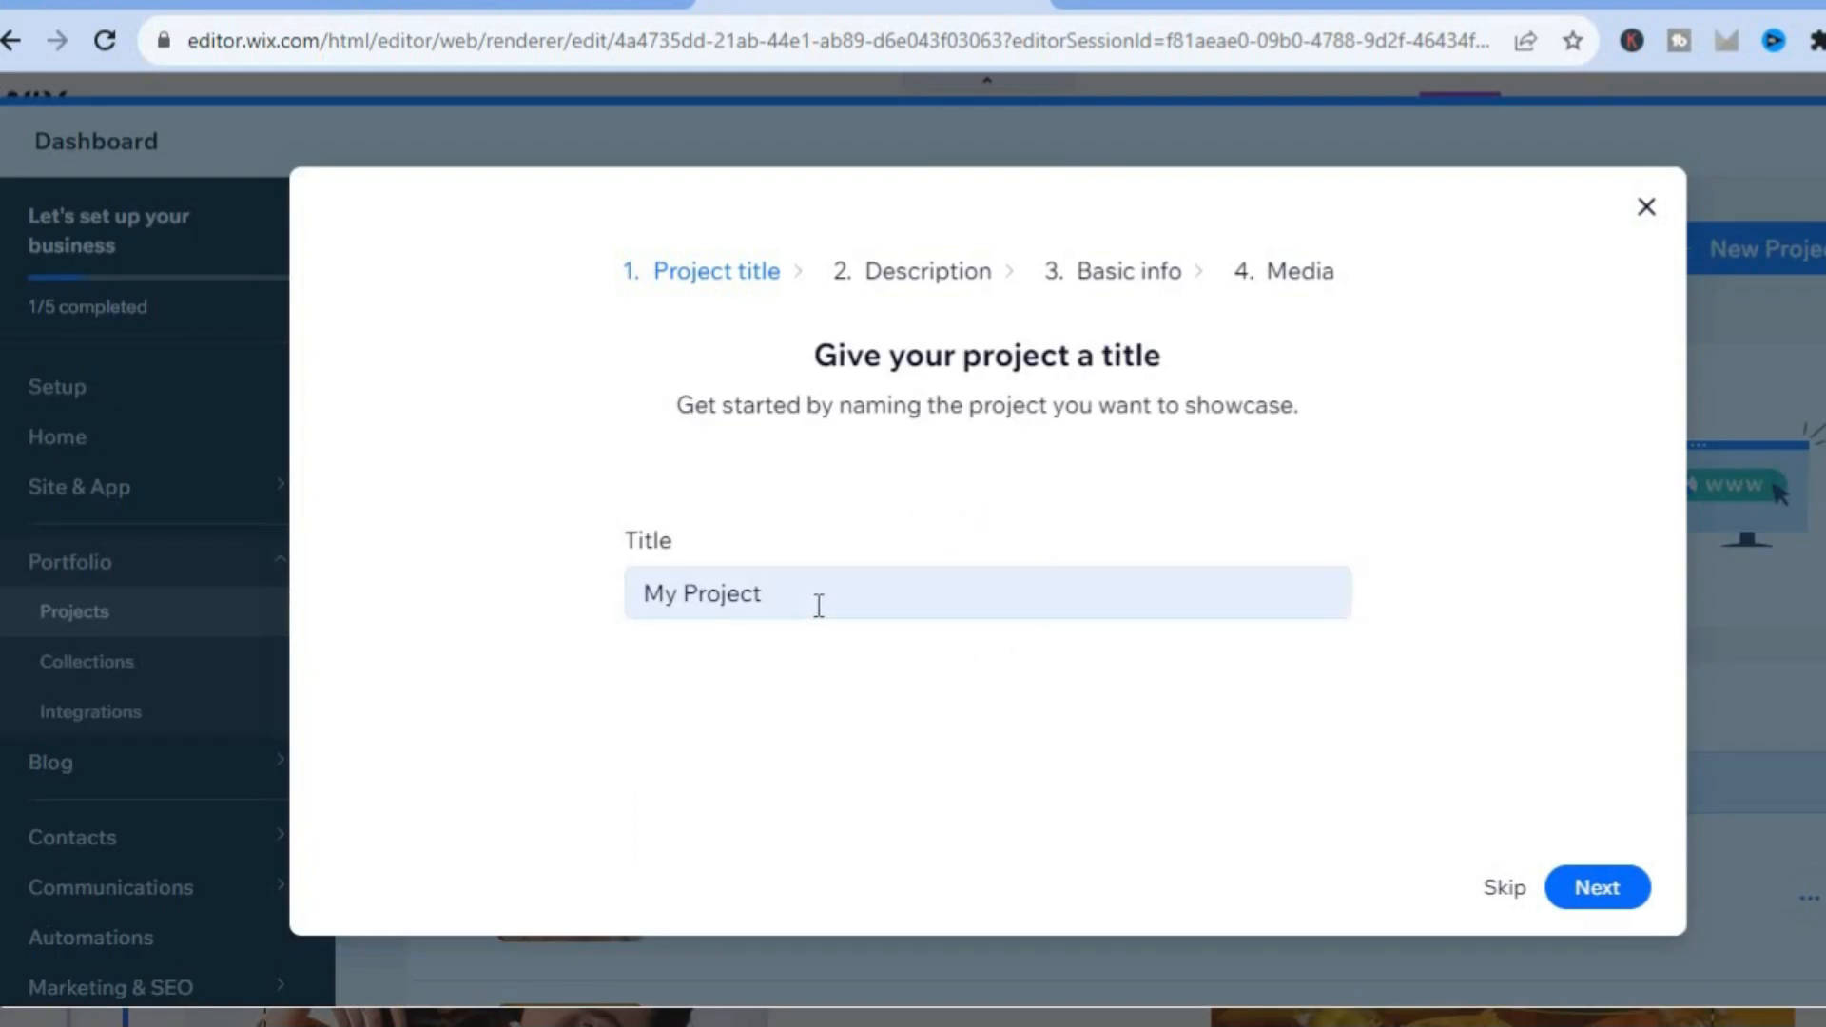
{"action": "left_click", "coordinate": [1596, 891]}
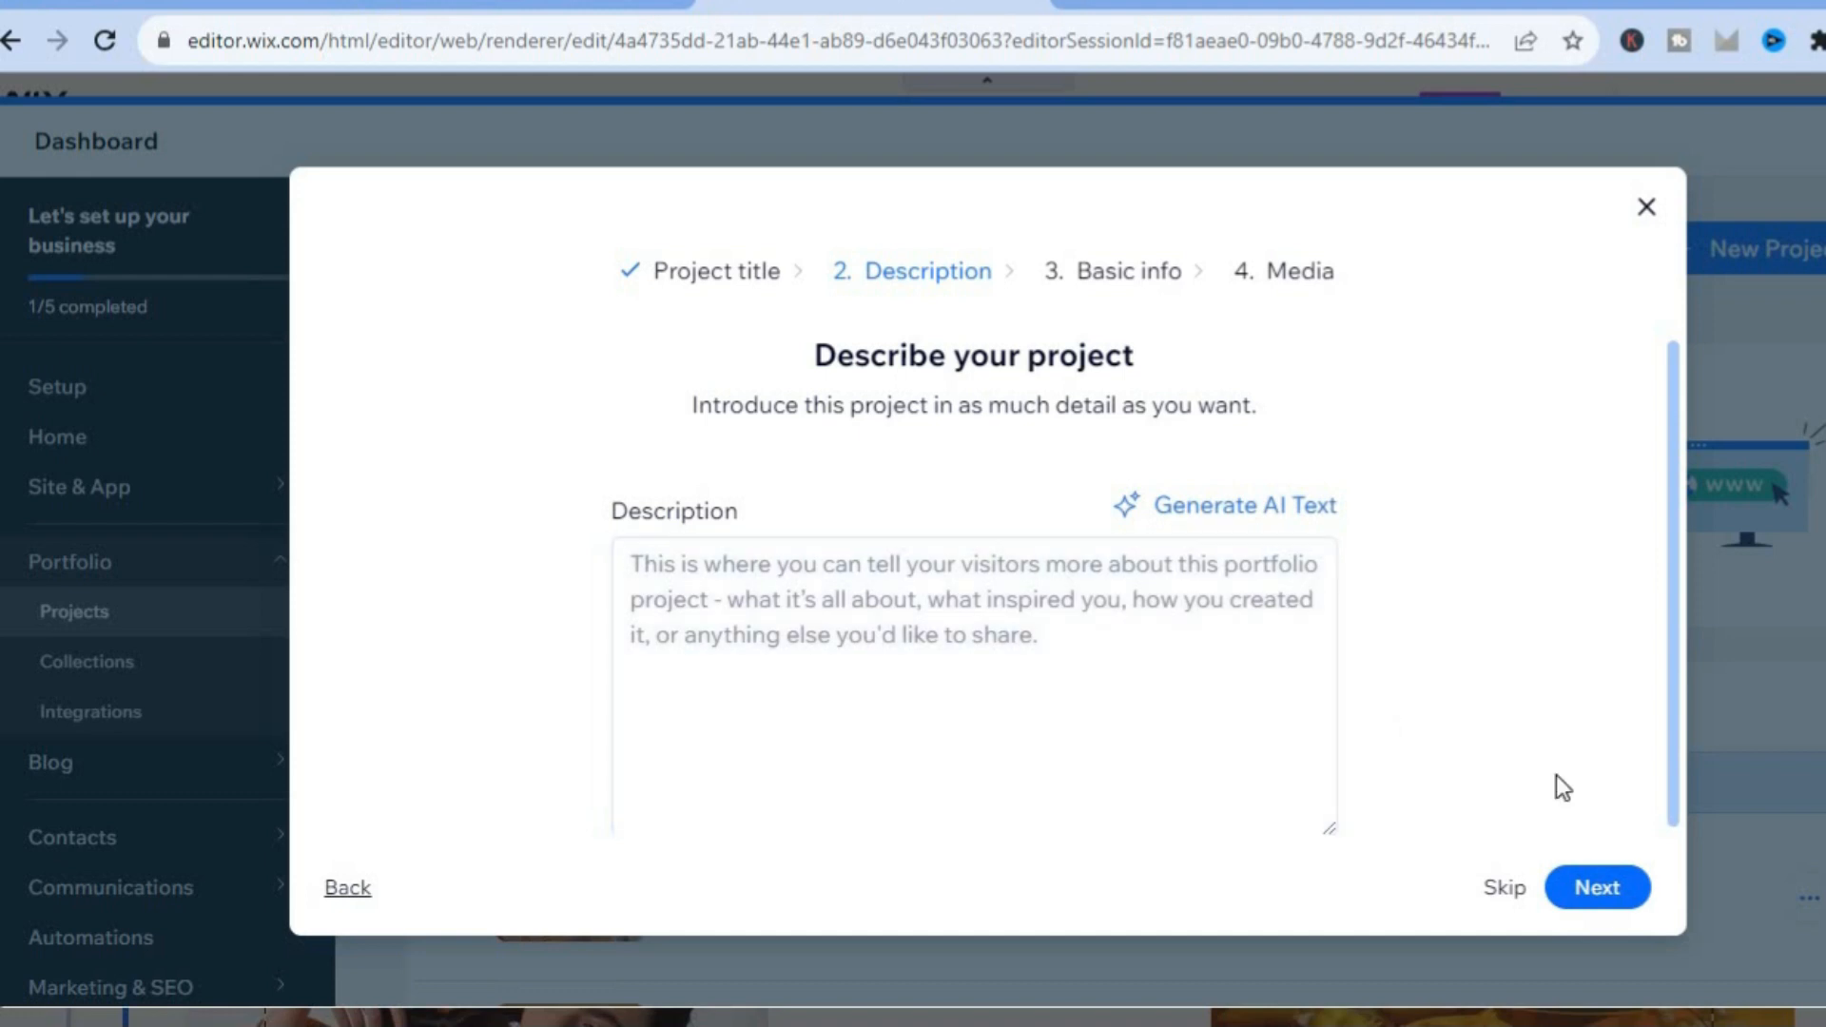
{"action": "left_click", "coordinate": [1594, 890]}
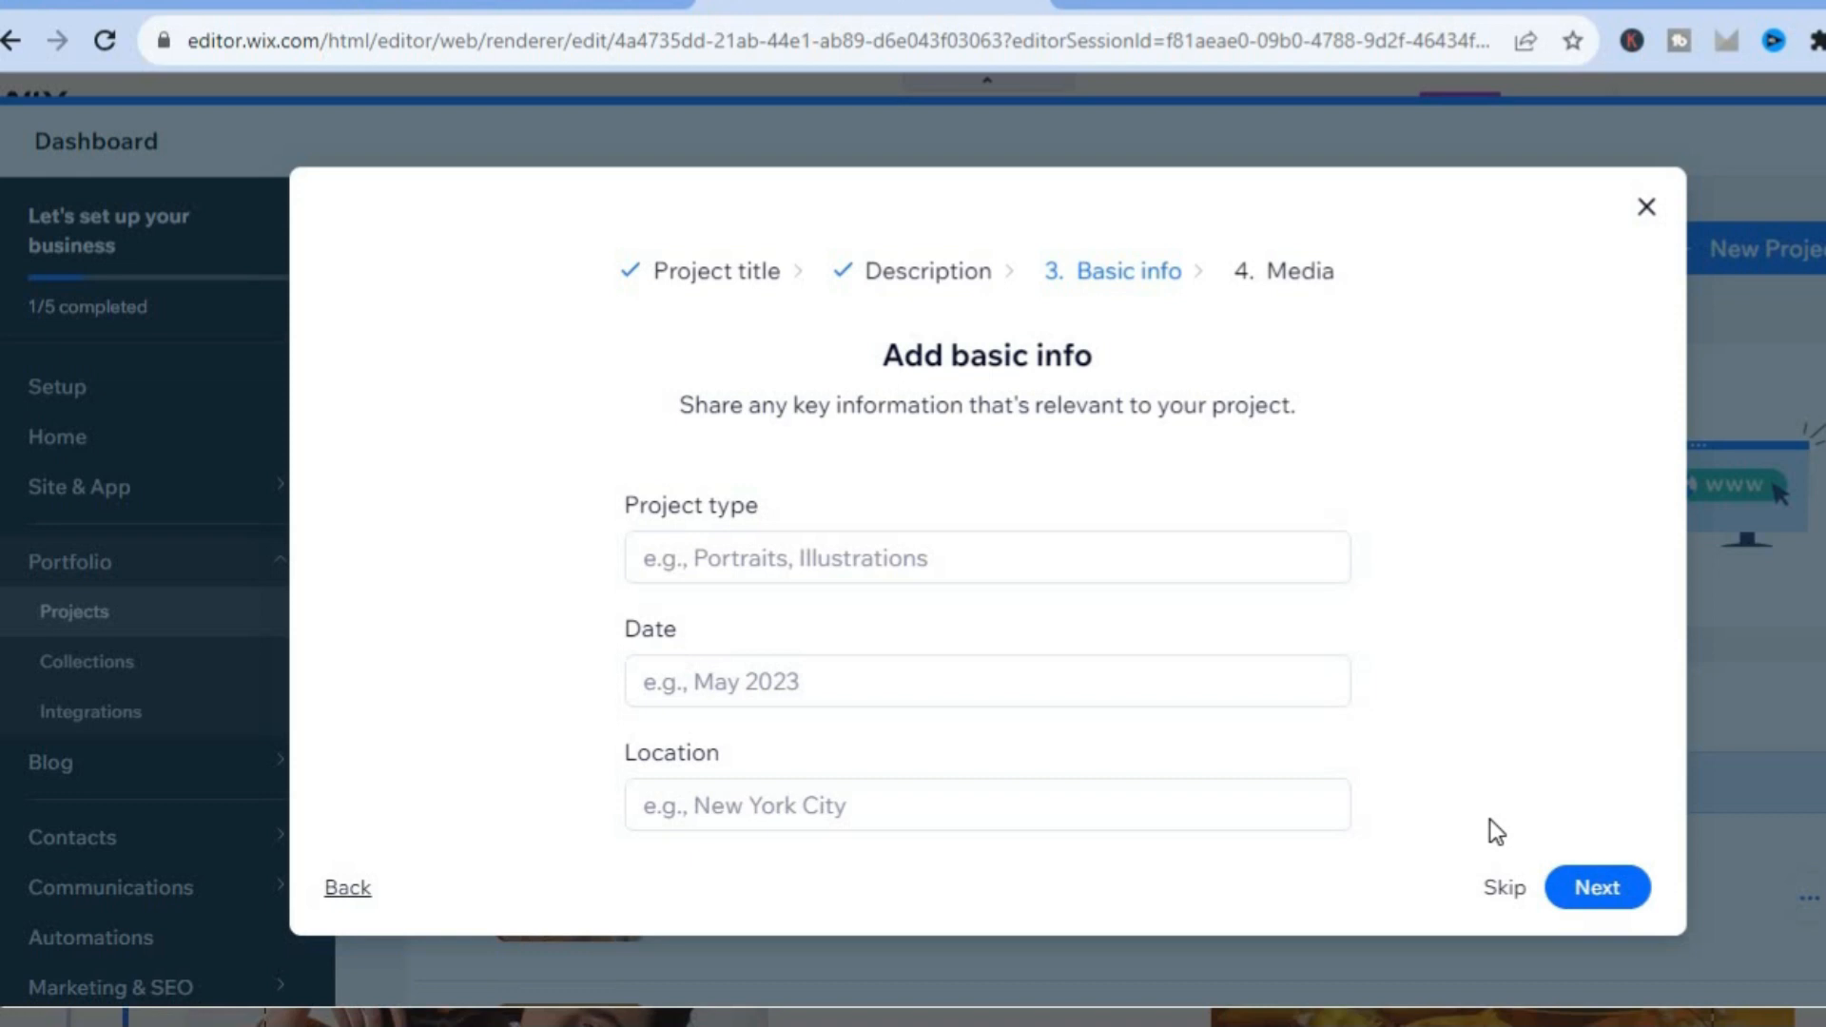
{"action": "left_click", "coordinate": [1597, 888]}
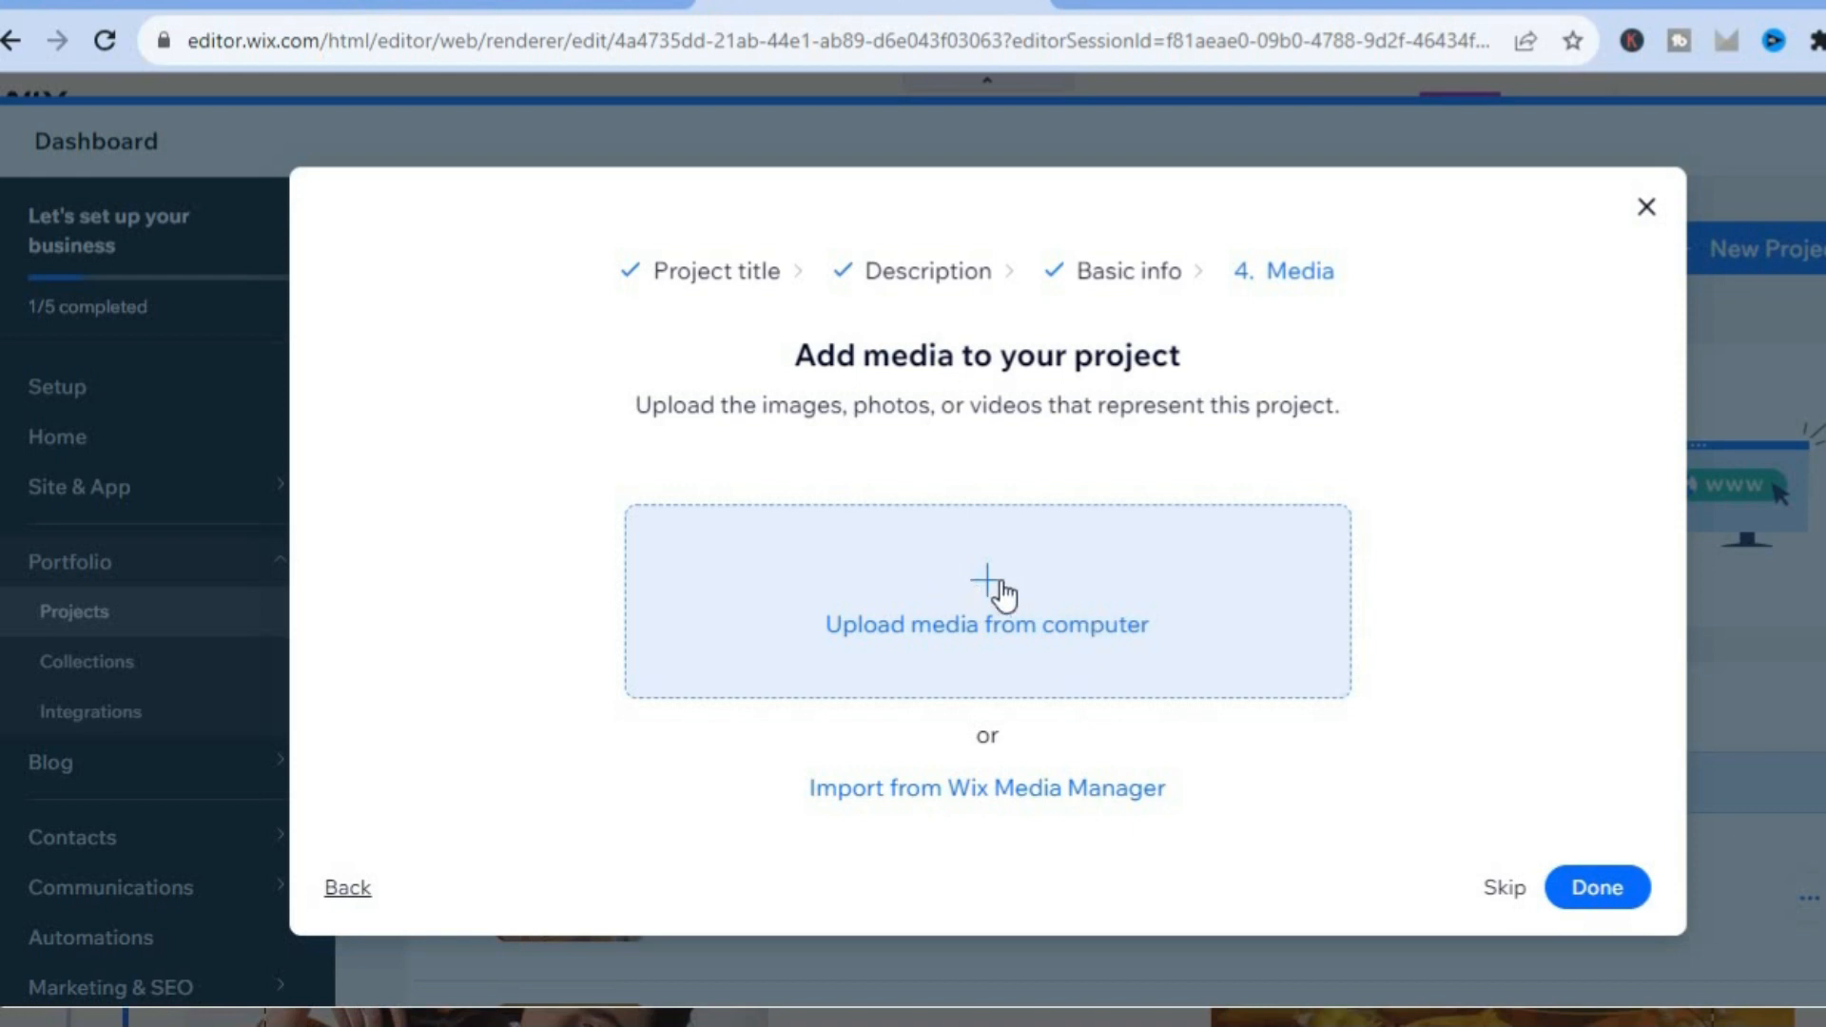
{"action": "left_click", "coordinate": [1648, 209]}
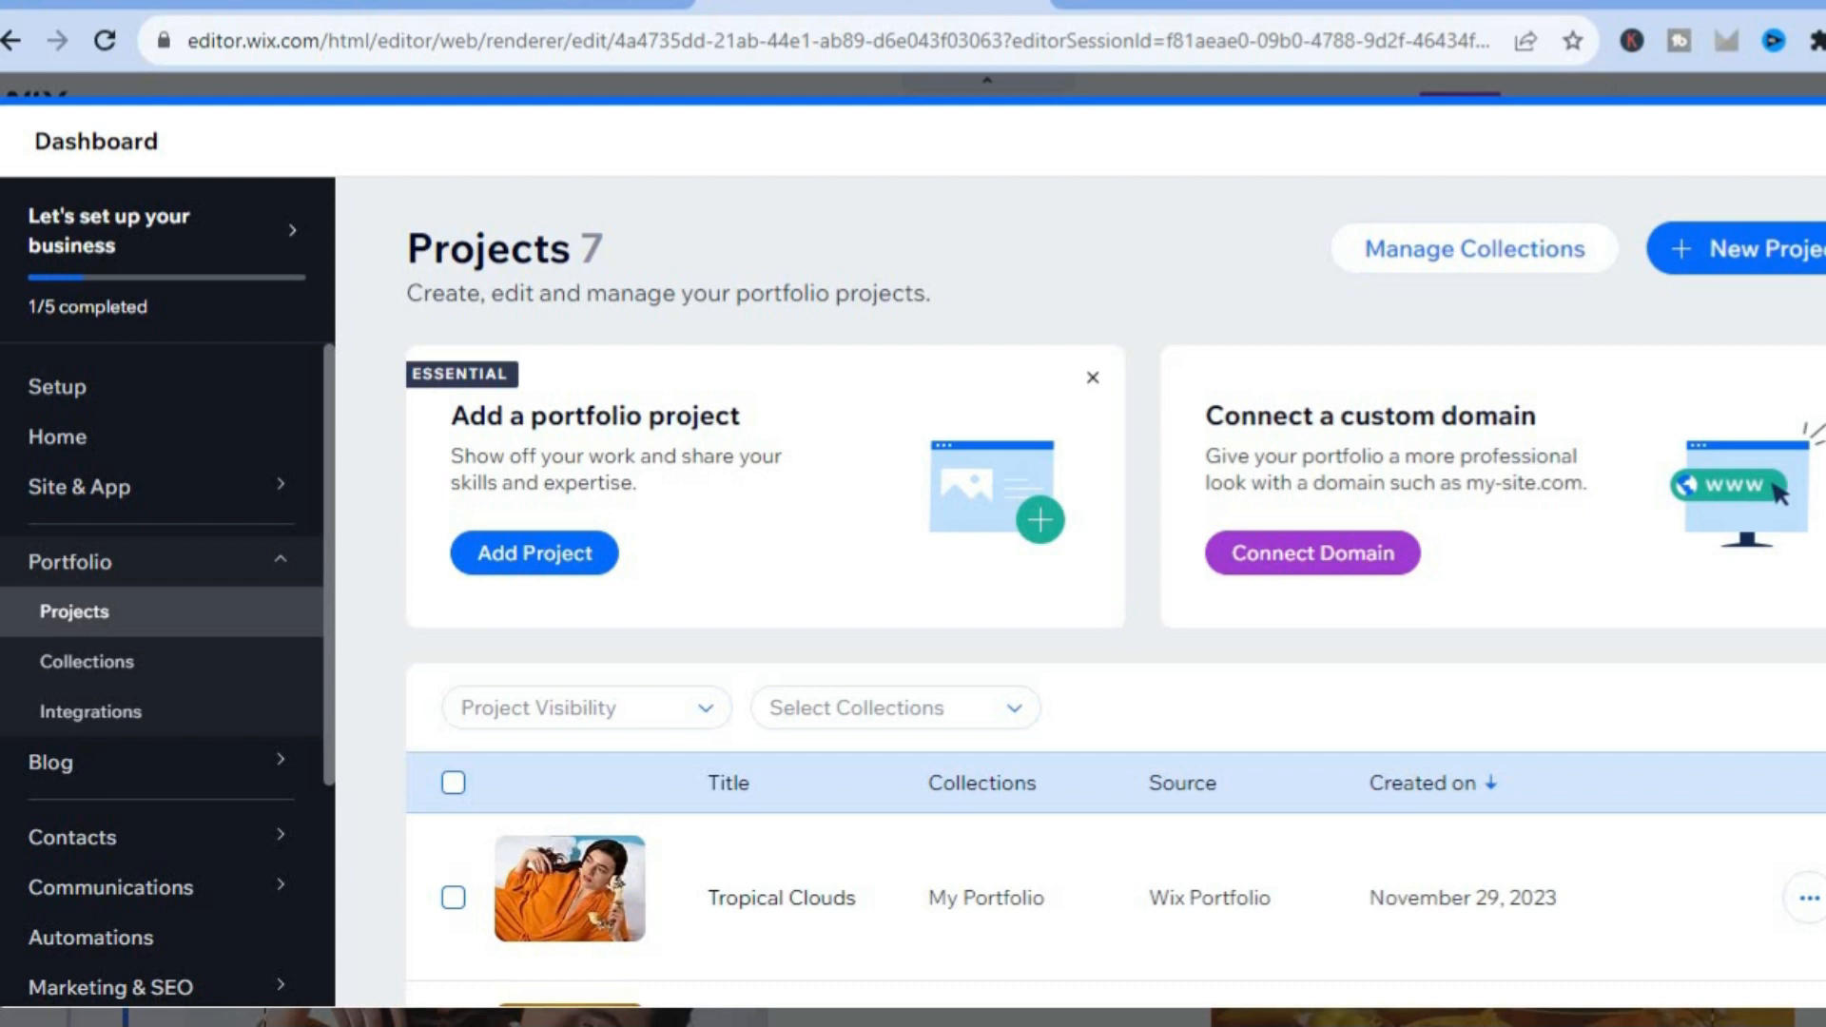
Look through the existing portfolio projects and select all of them to view the bulk actions.
{"action": "scroll", "coordinate": [1112, 619], "scroll_direction": "down", "scroll_amount": 4}
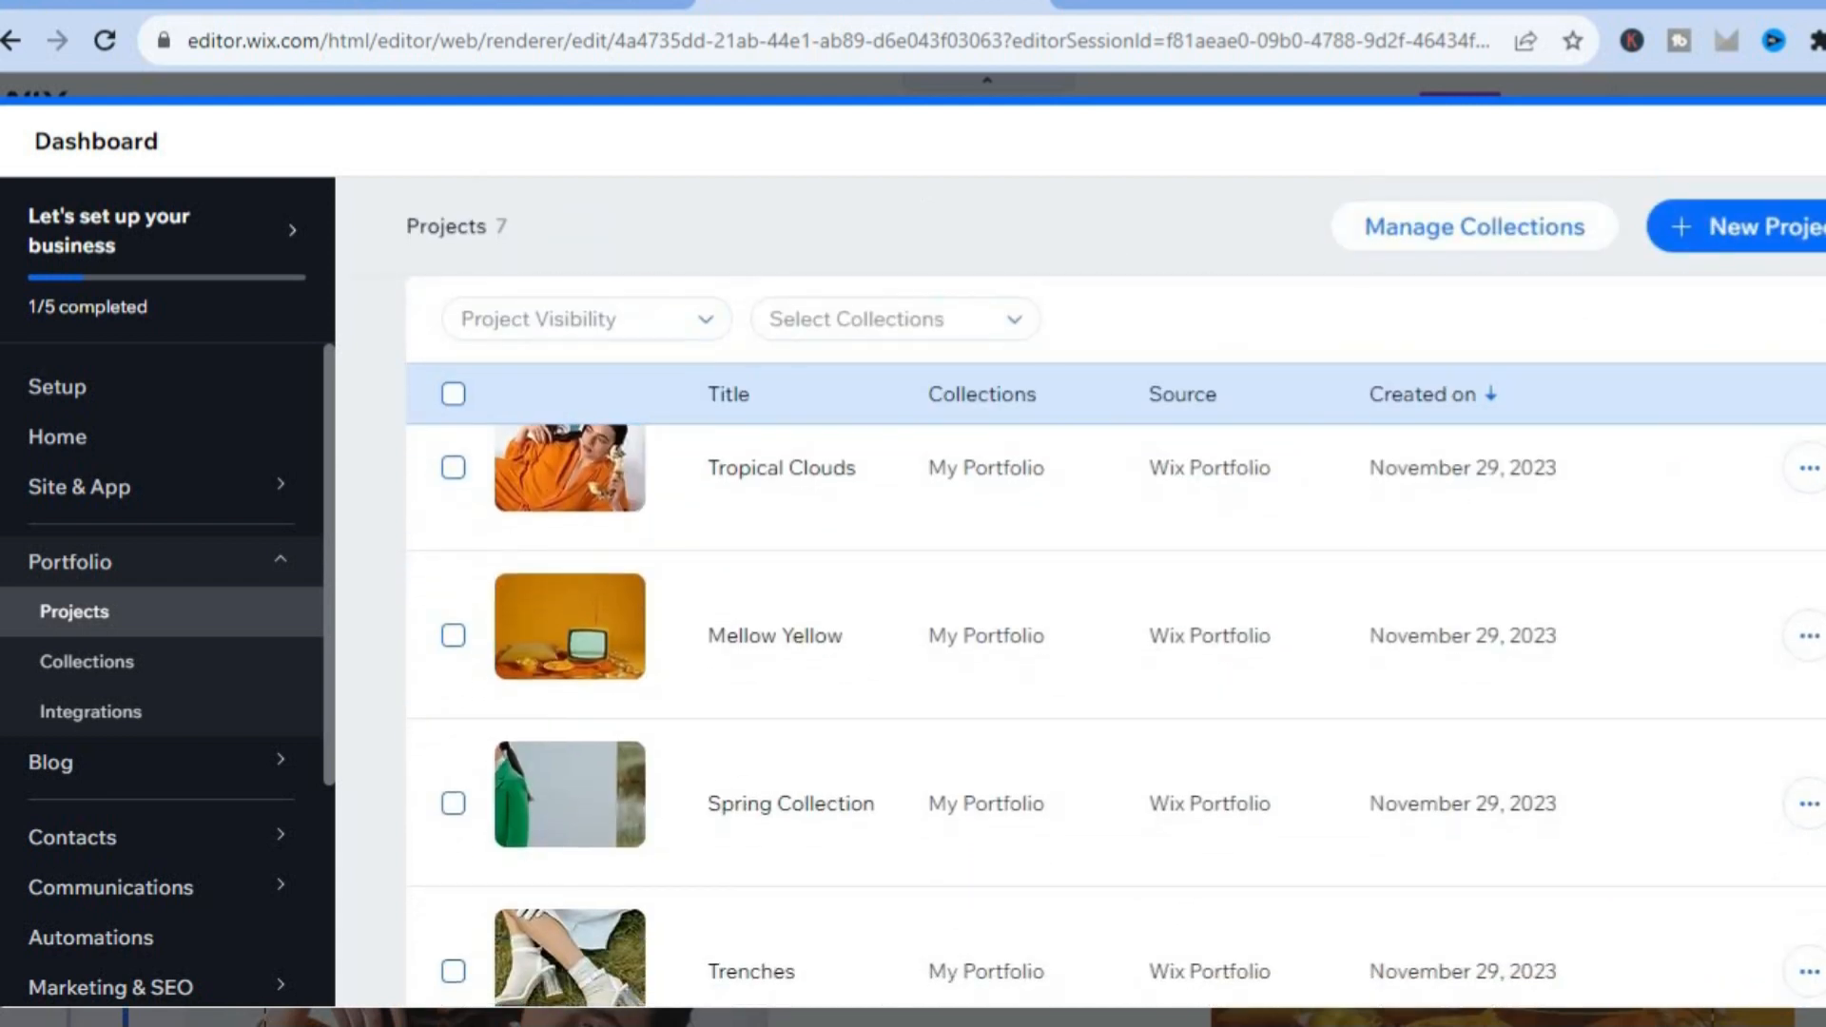
{"action": "scroll", "coordinate": [1113, 618], "scroll_direction": "up", "scroll_amount": 2}
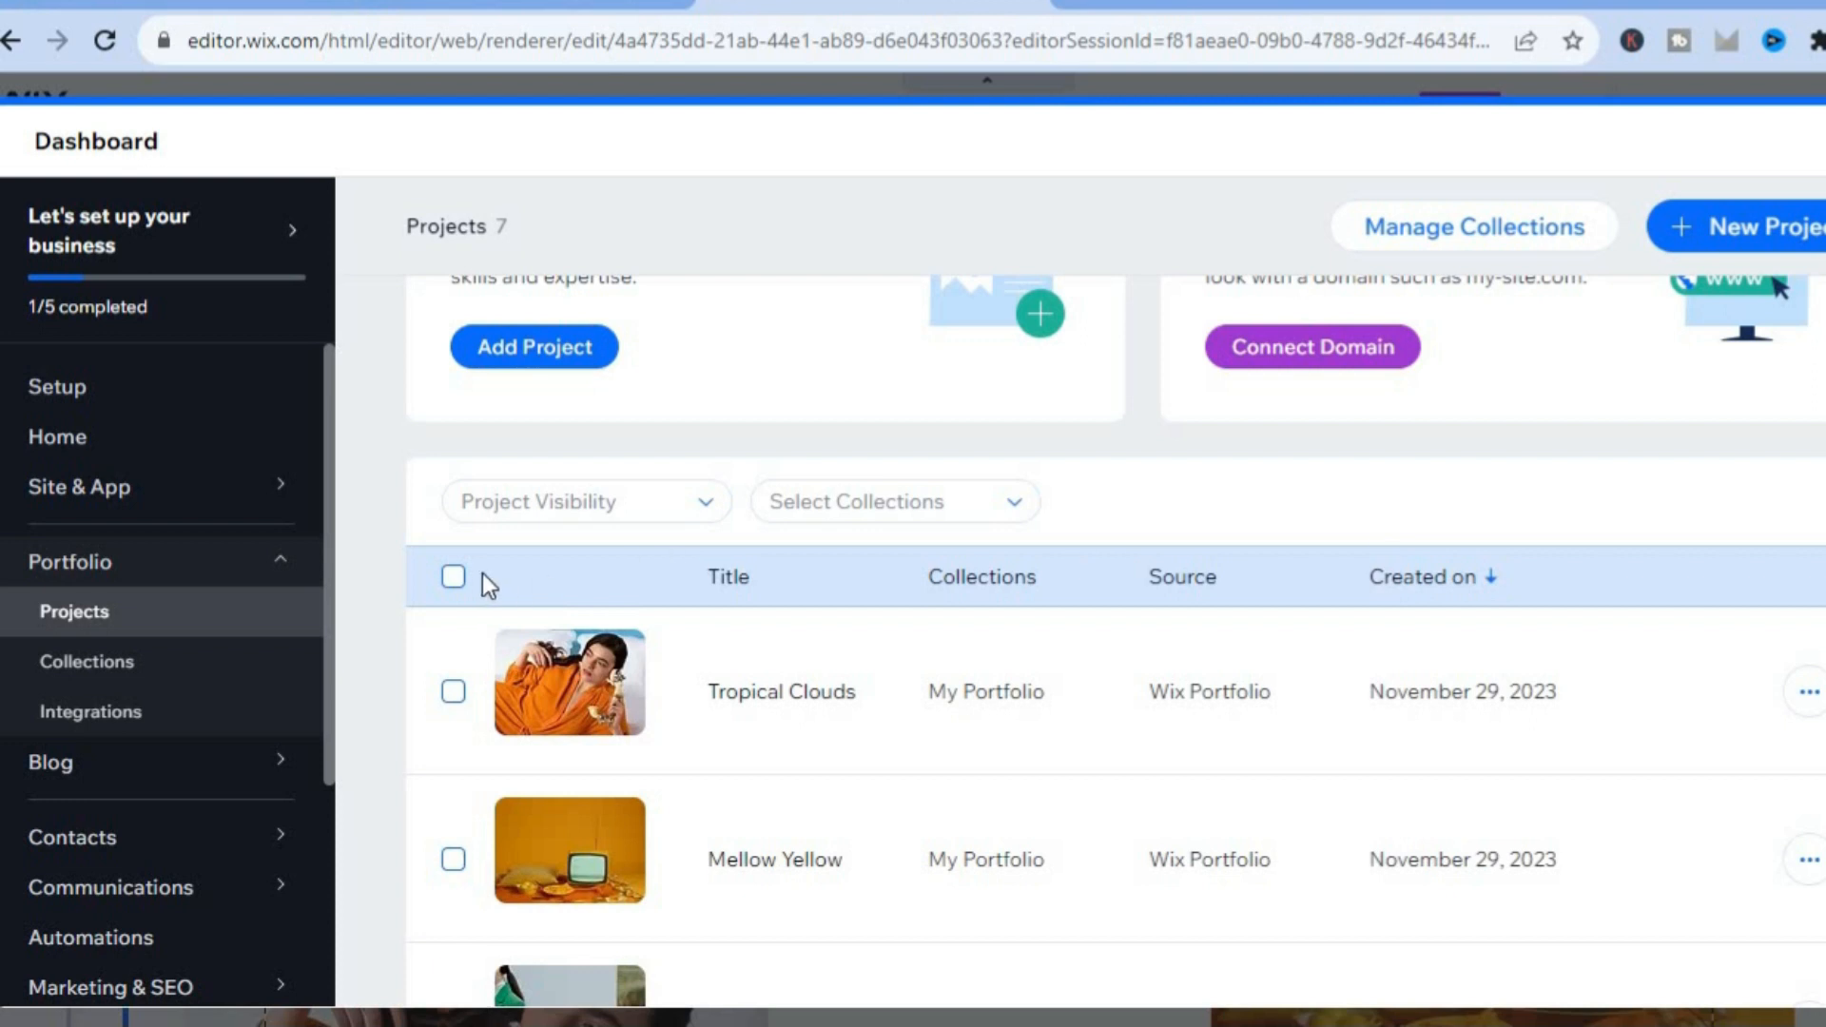
{"action": "left_click", "coordinate": [453, 578]}
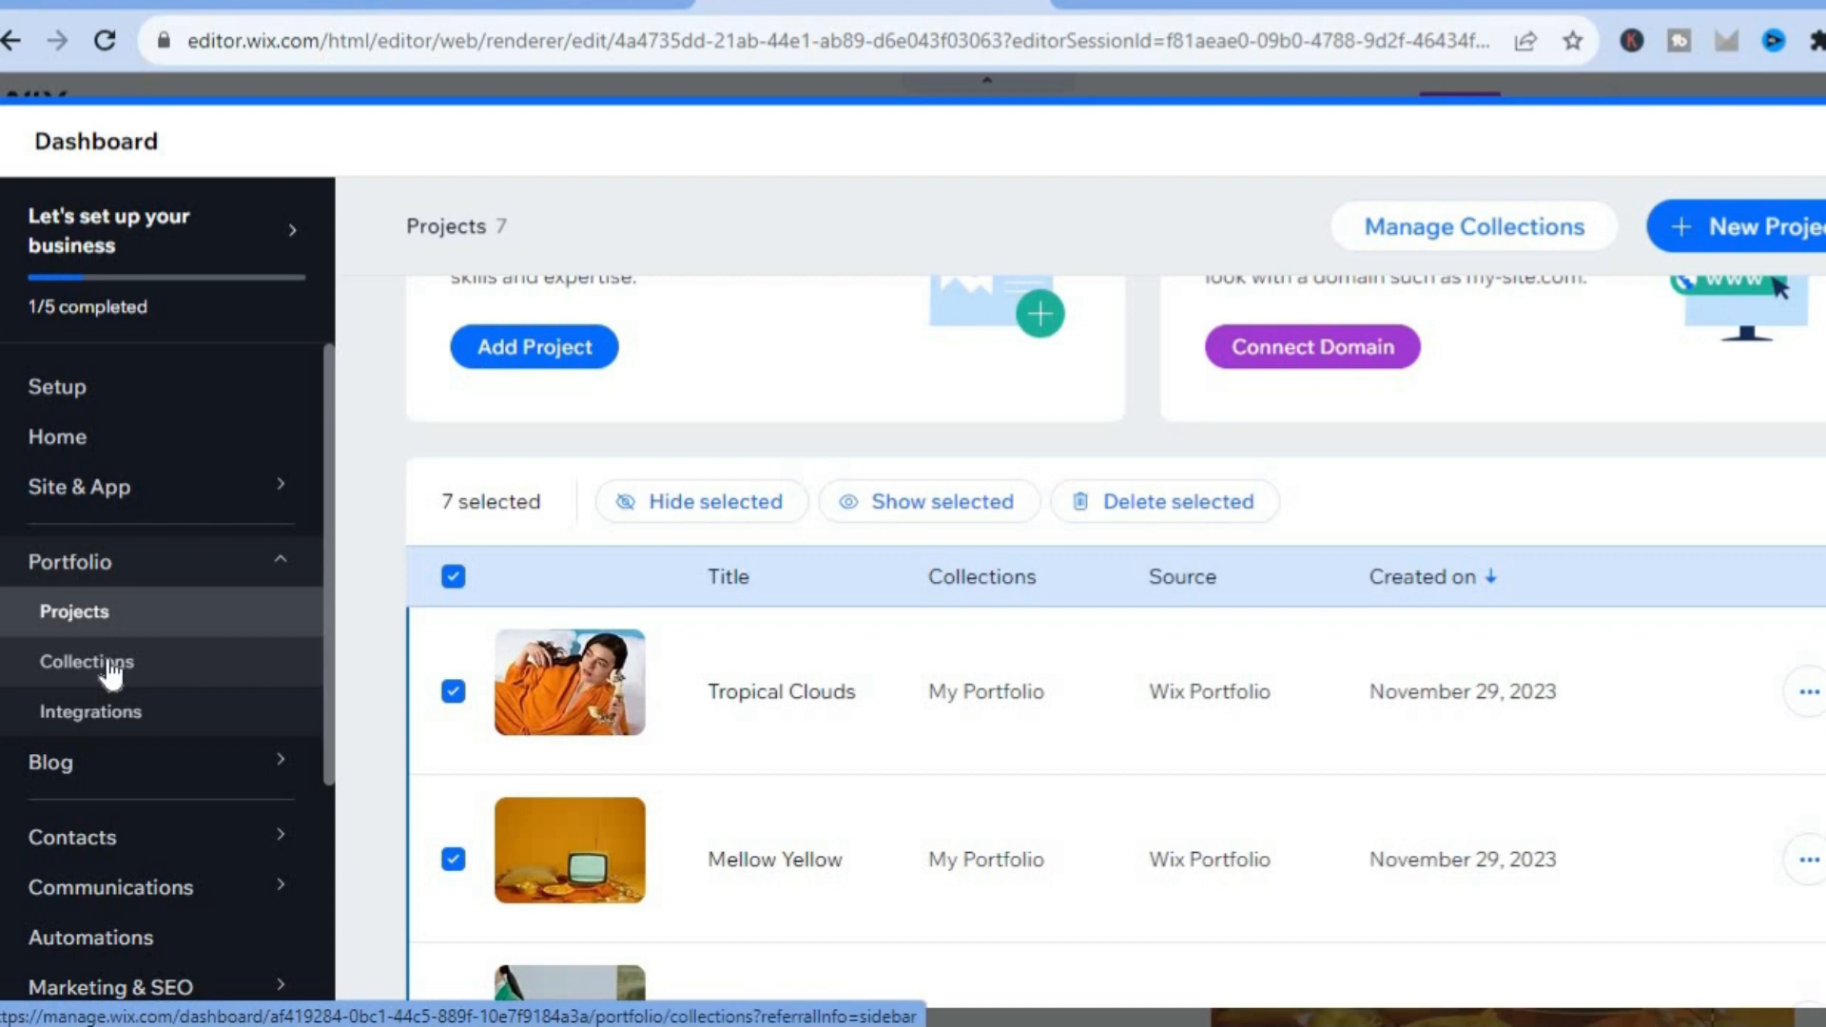
Start a new portfolio collection and review its info, project and SEO settings.
{"action": "left_click", "coordinate": [112, 672]}
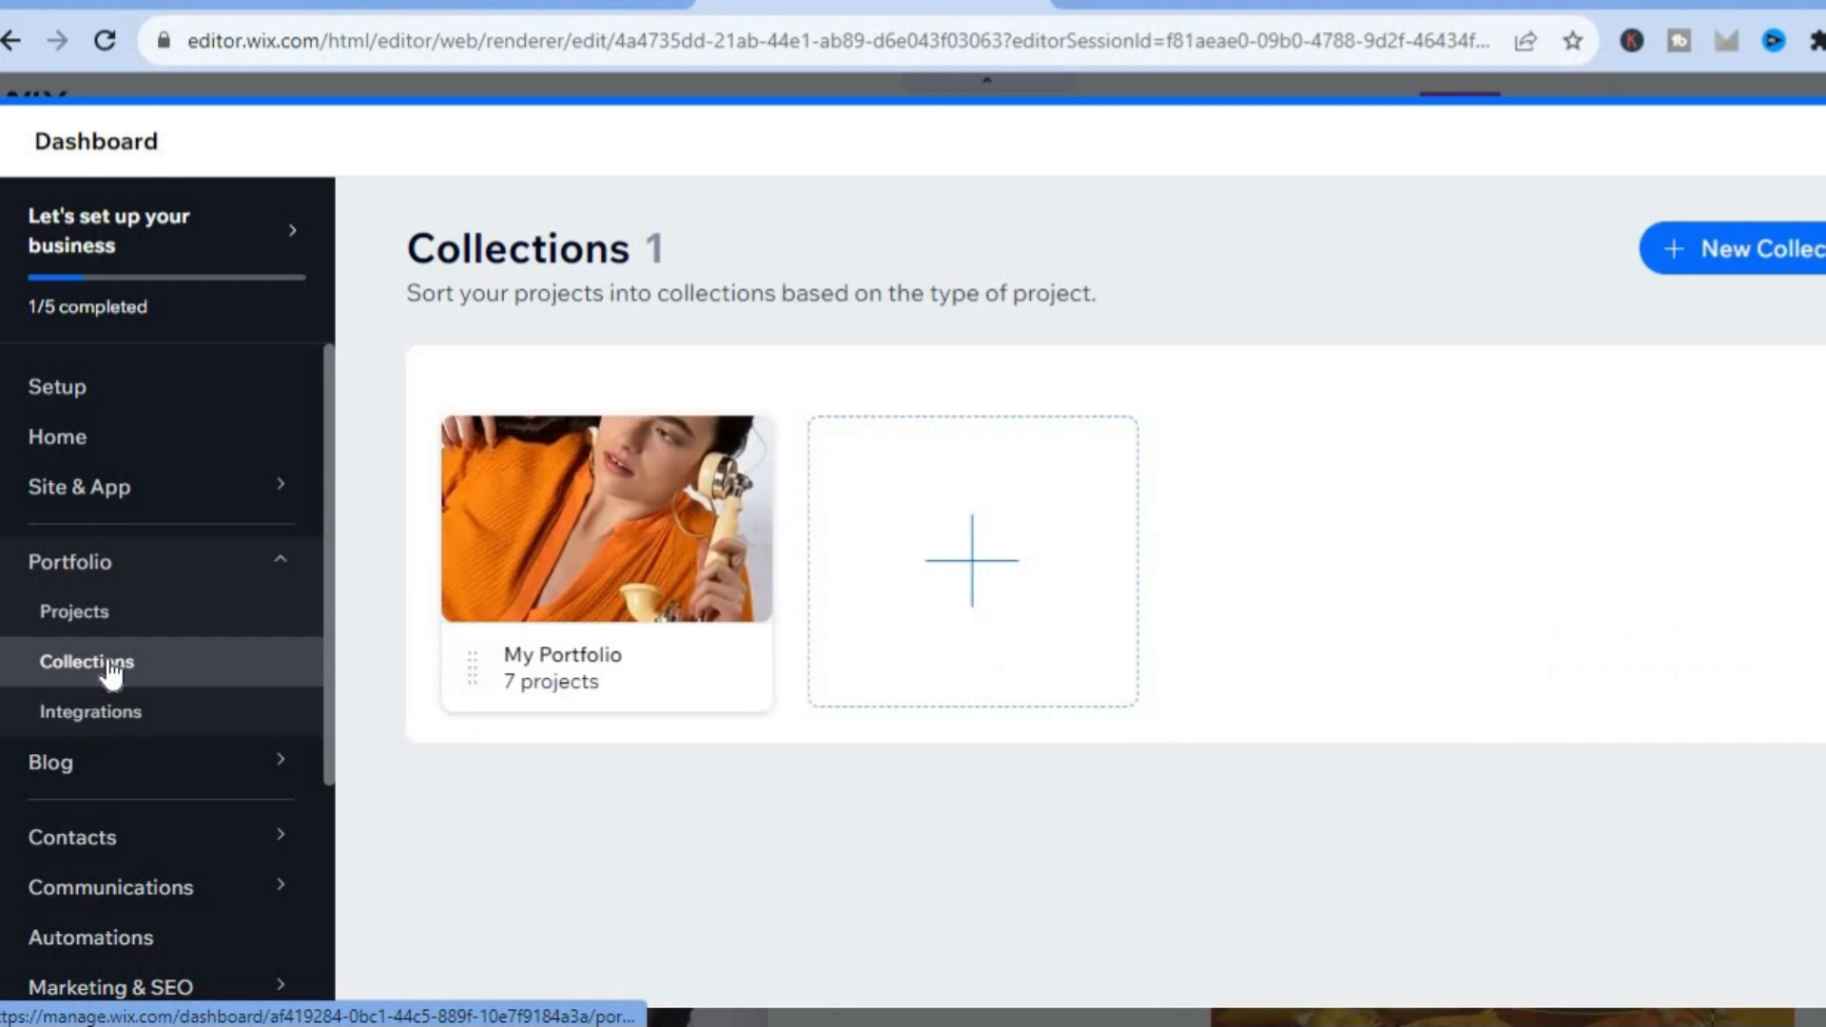
{"action": "left_click", "coordinate": [974, 571]}
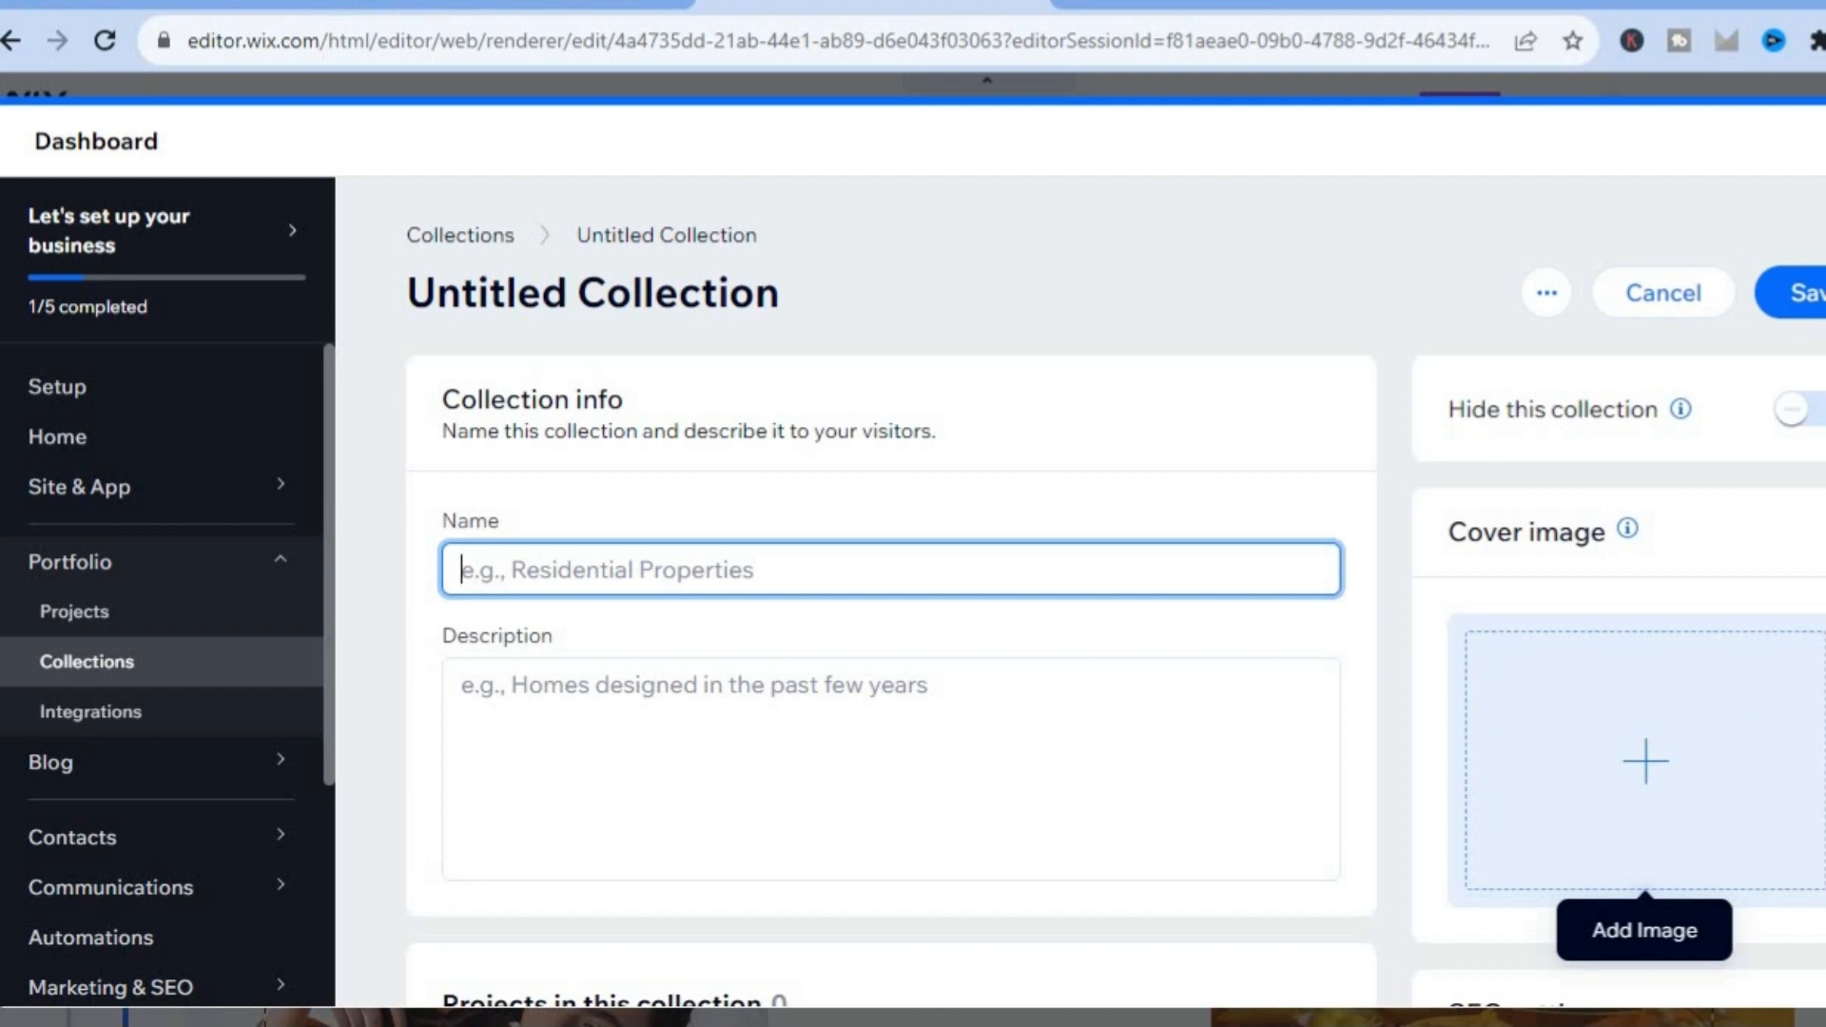
{"action": "scroll", "coordinate": [1115, 591], "scroll_direction": "down", "scroll_amount": 3}
{"action": "scroll", "coordinate": [1116, 591], "scroll_direction": "down", "scroll_amount": 5}
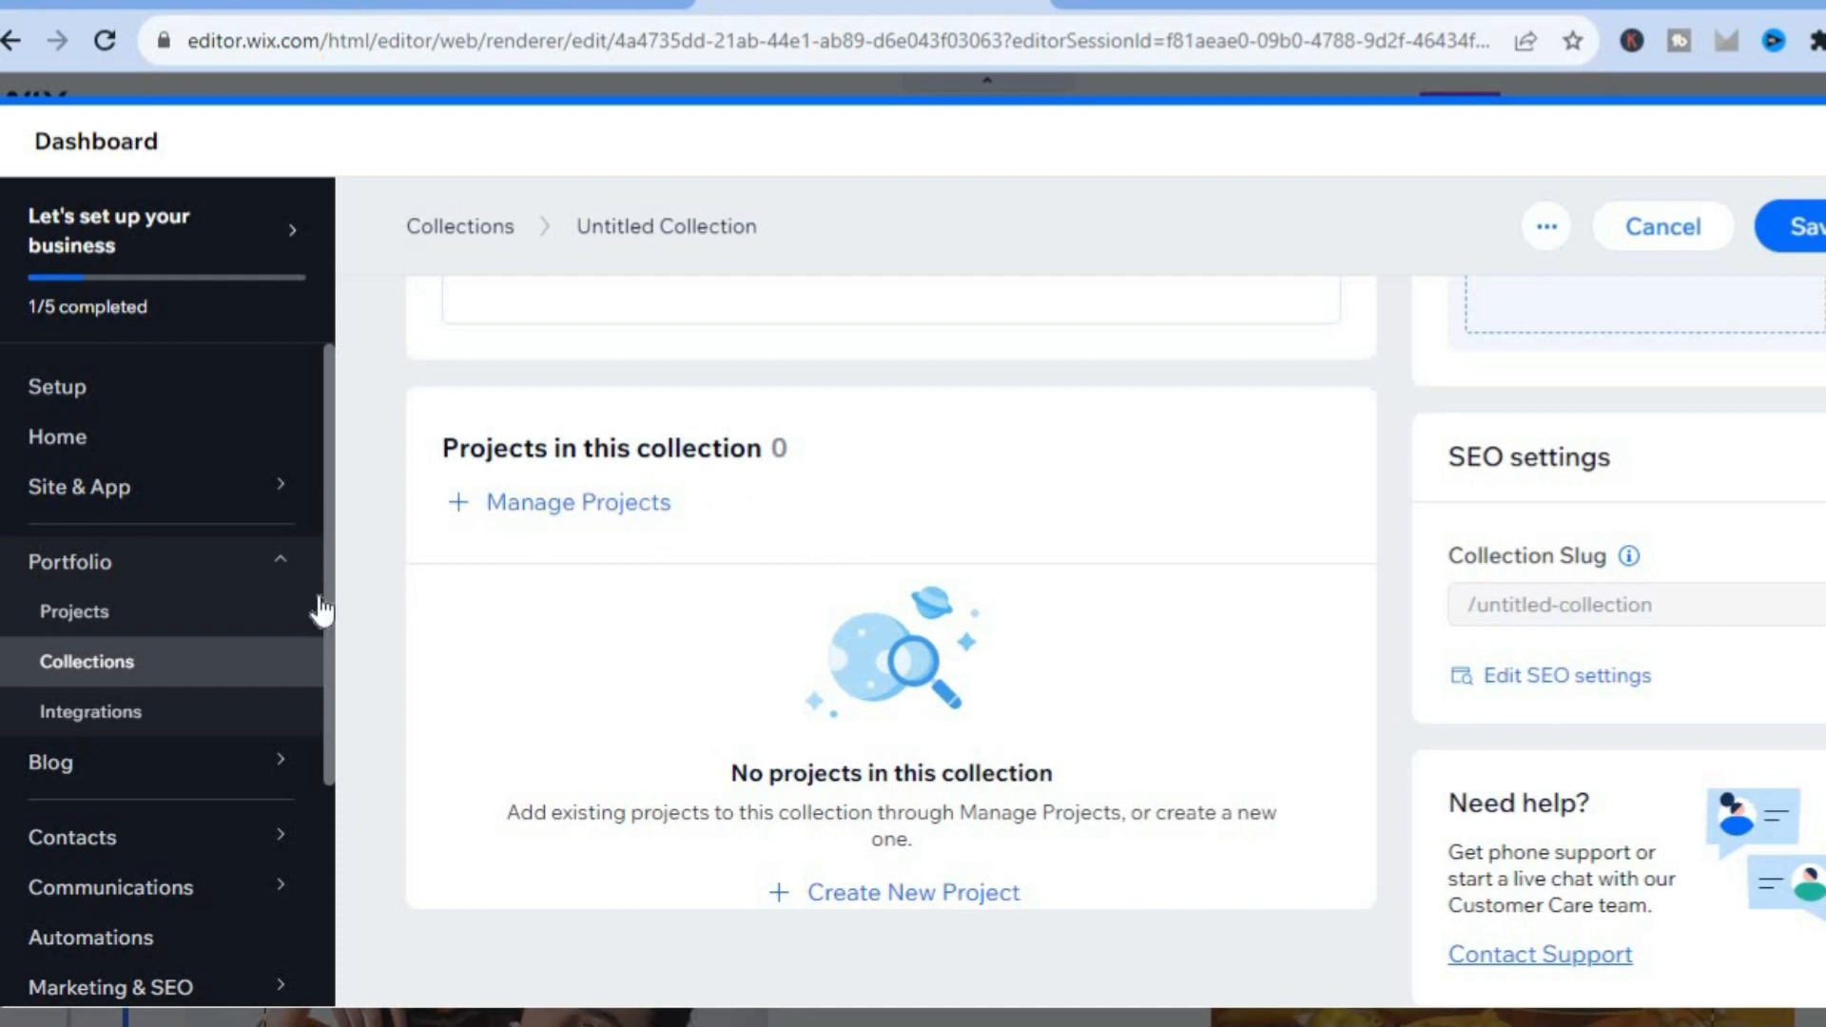
{"action": "scroll", "coordinate": [322, 699], "scroll_direction": "down", "scroll_amount": 2}
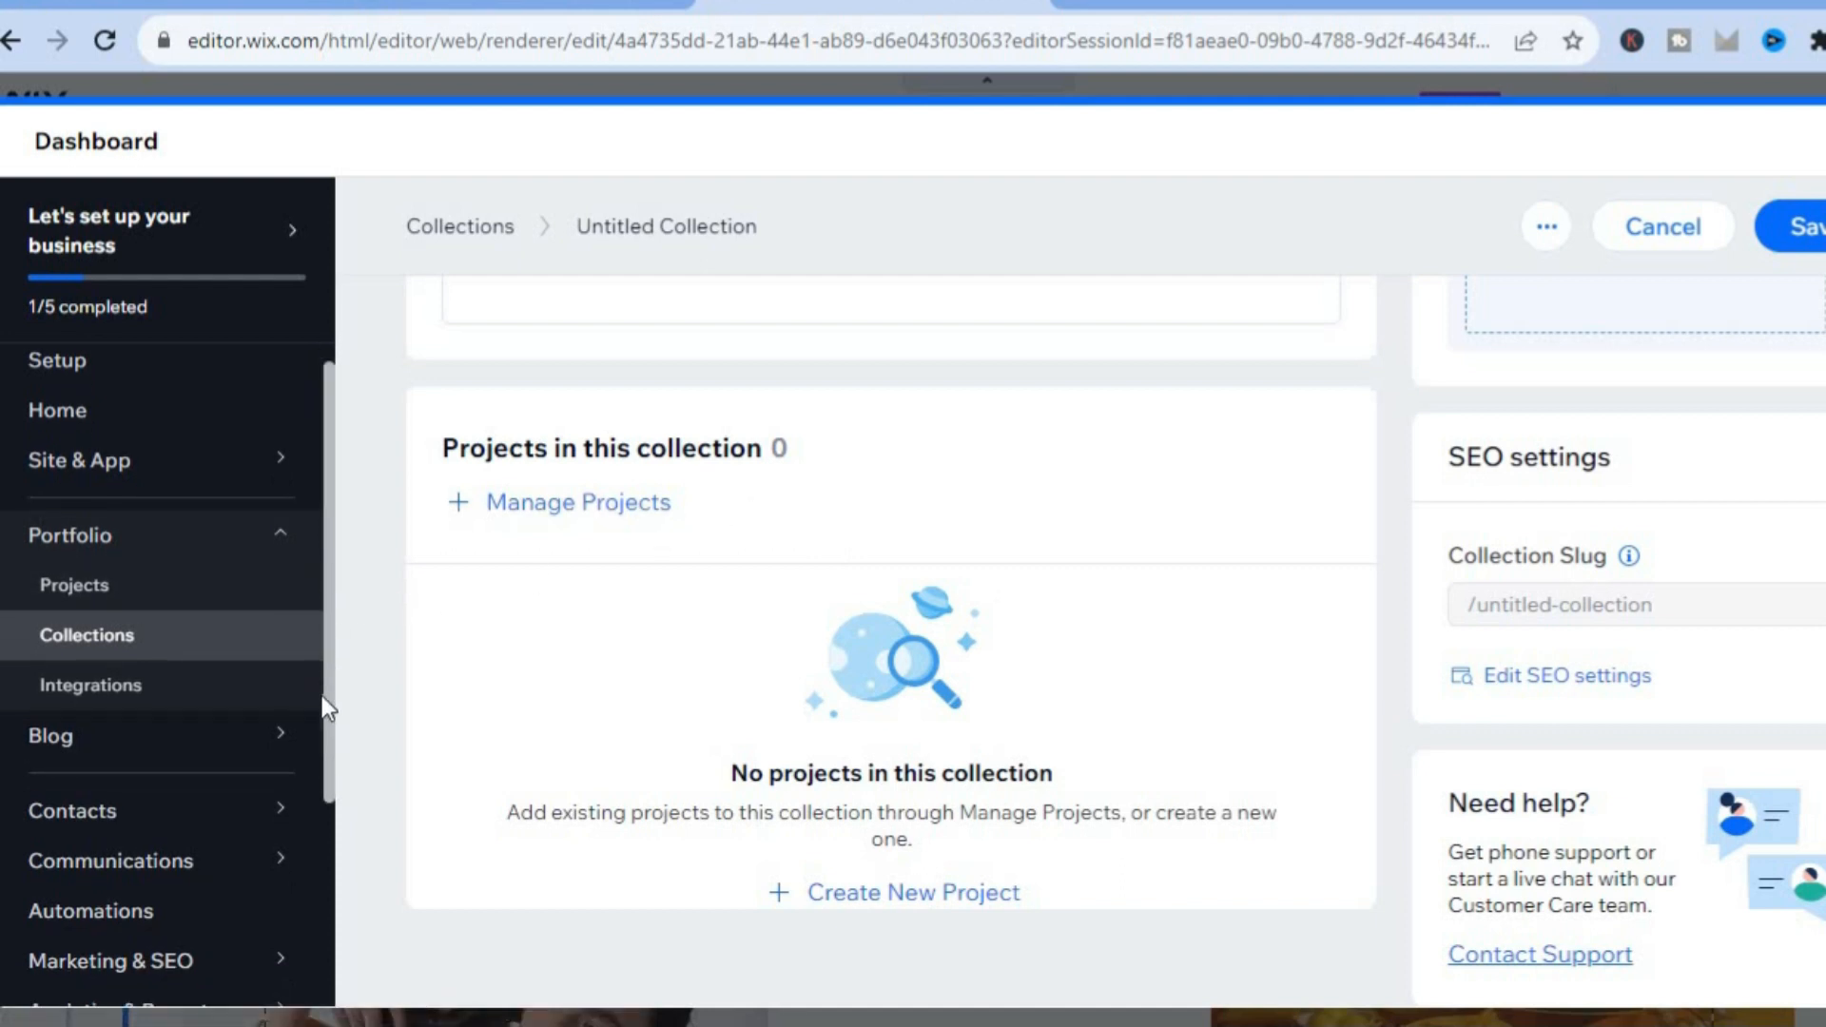
View the blog's Posts page, leaving the untitled collection without saving, and close the dashboard to return to the editor.
{"action": "mouse_move", "coordinate": [193, 613]}
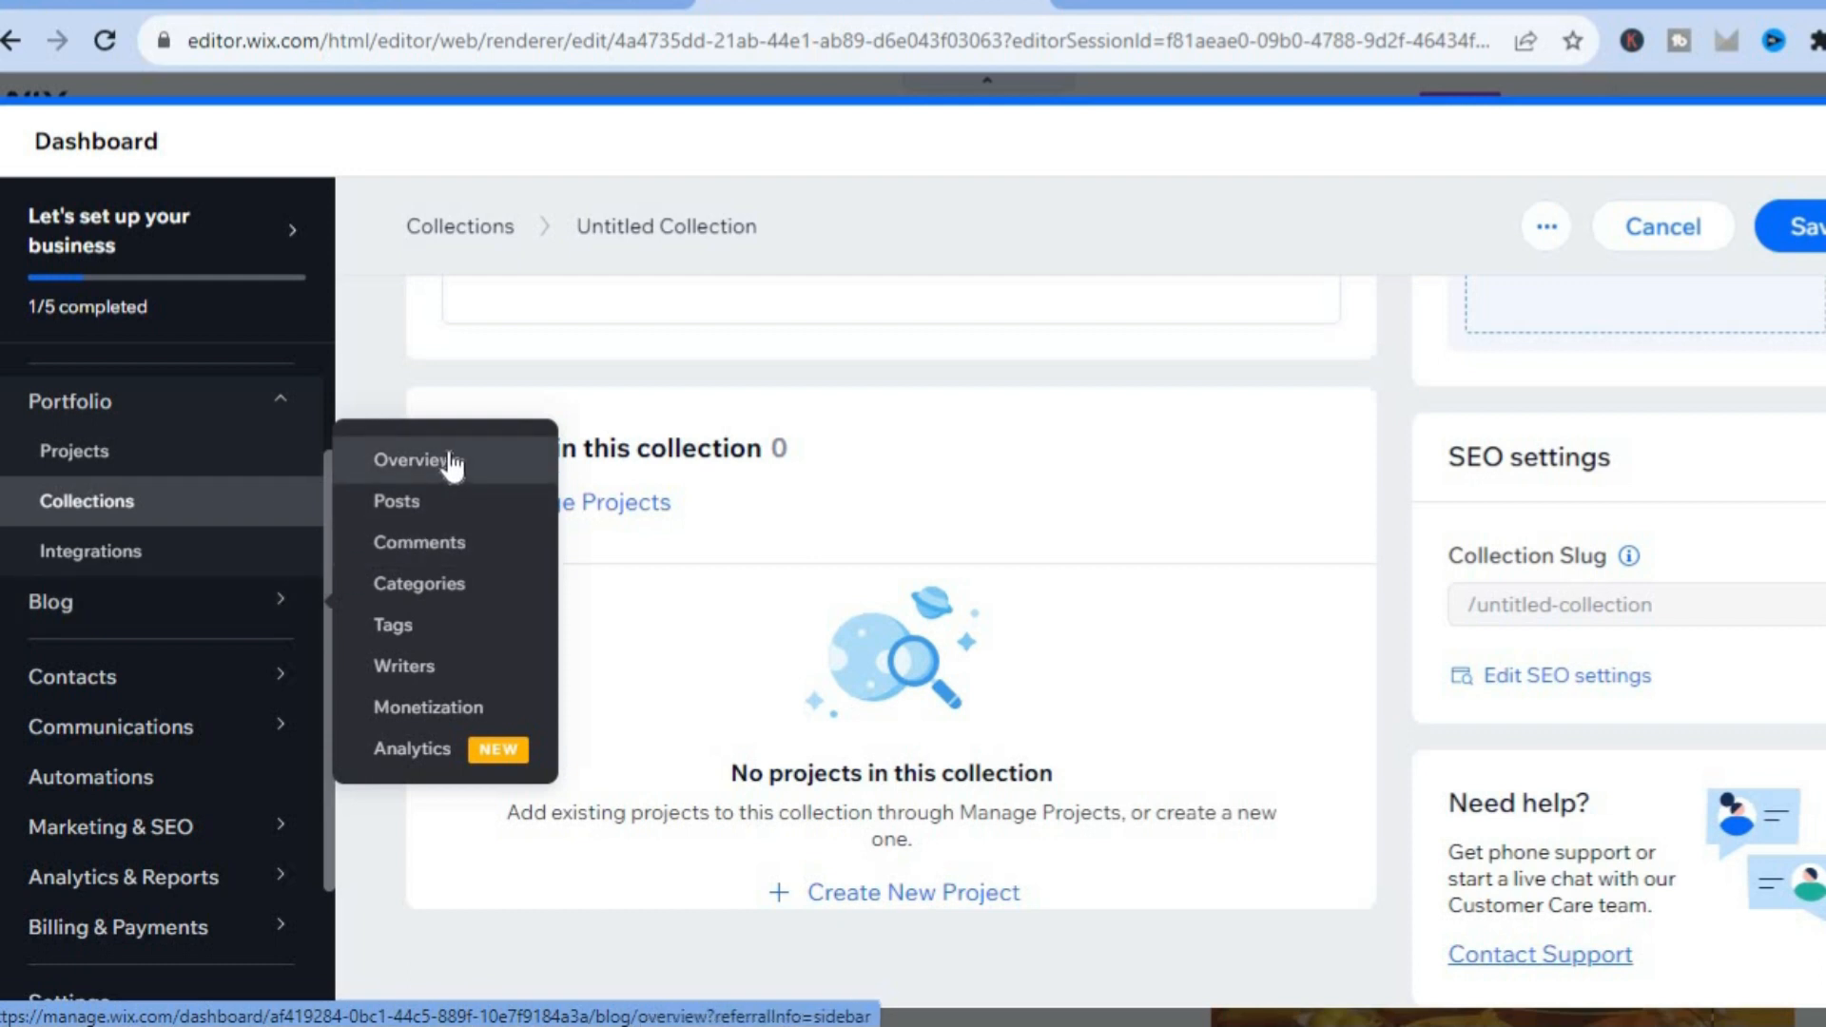
{"action": "left_click", "coordinate": [411, 490]}
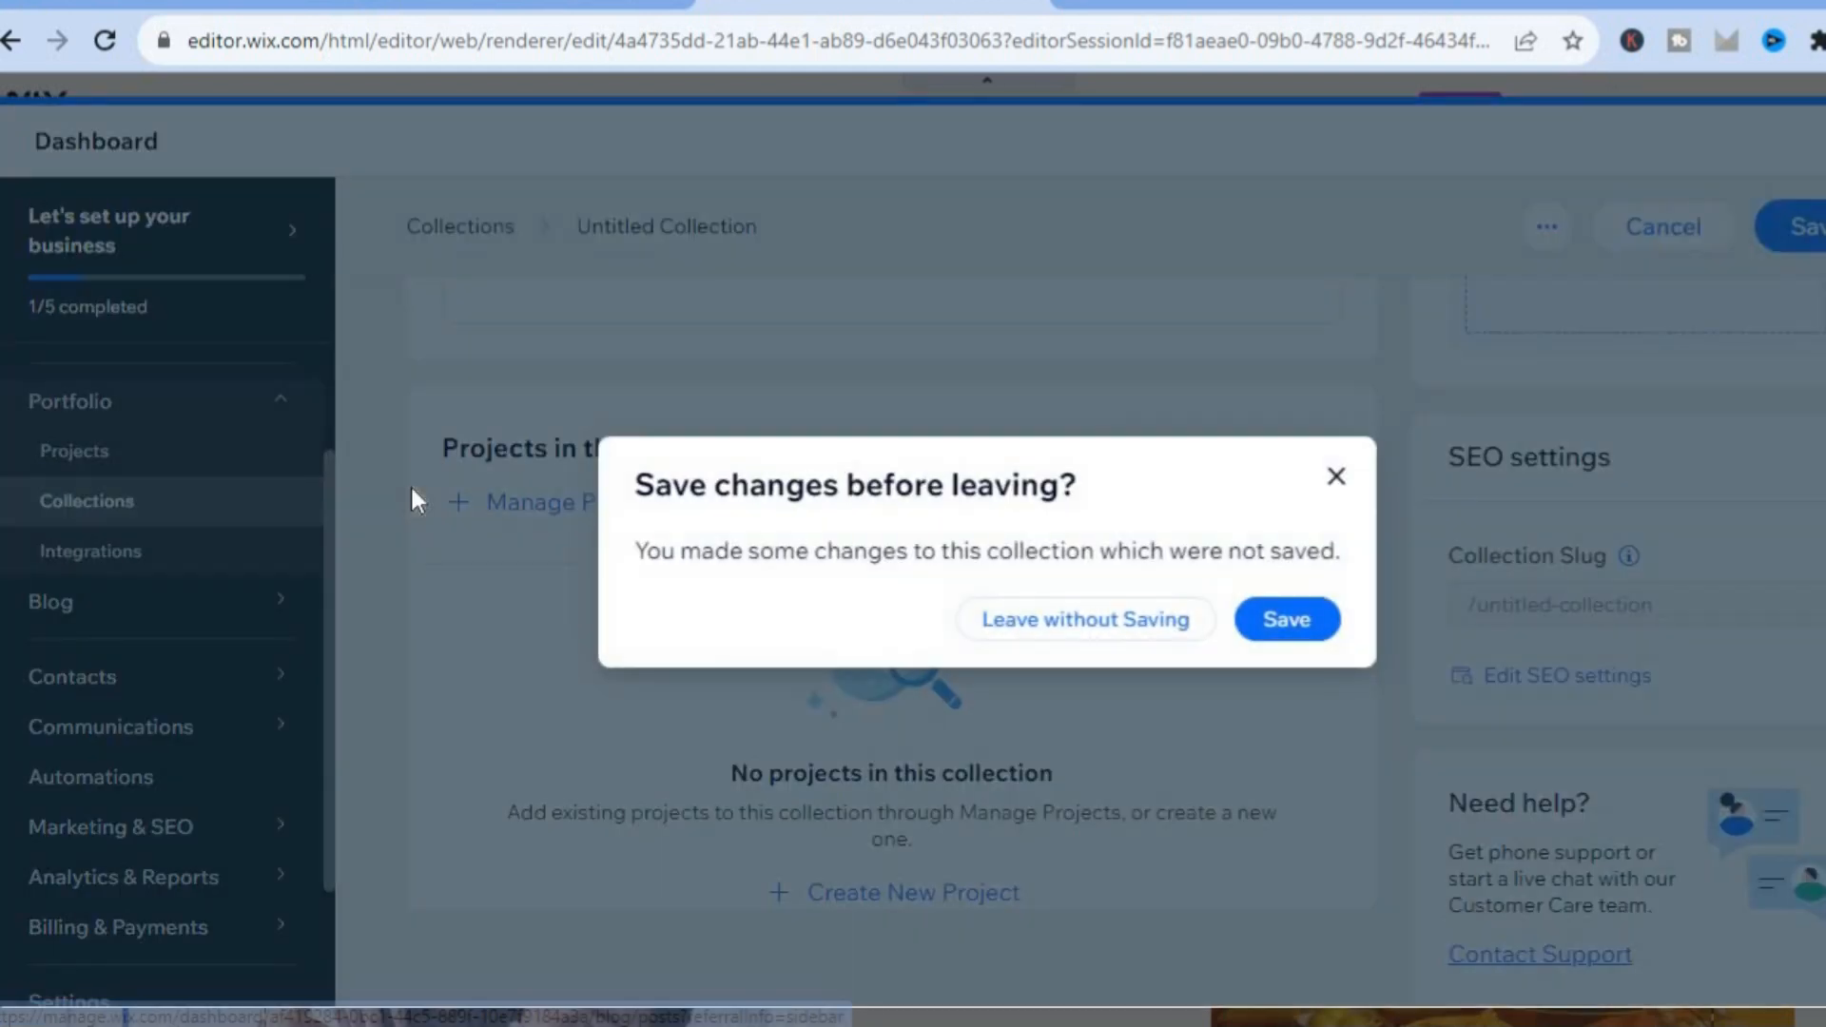
{"action": "left_click", "coordinate": [1155, 627]}
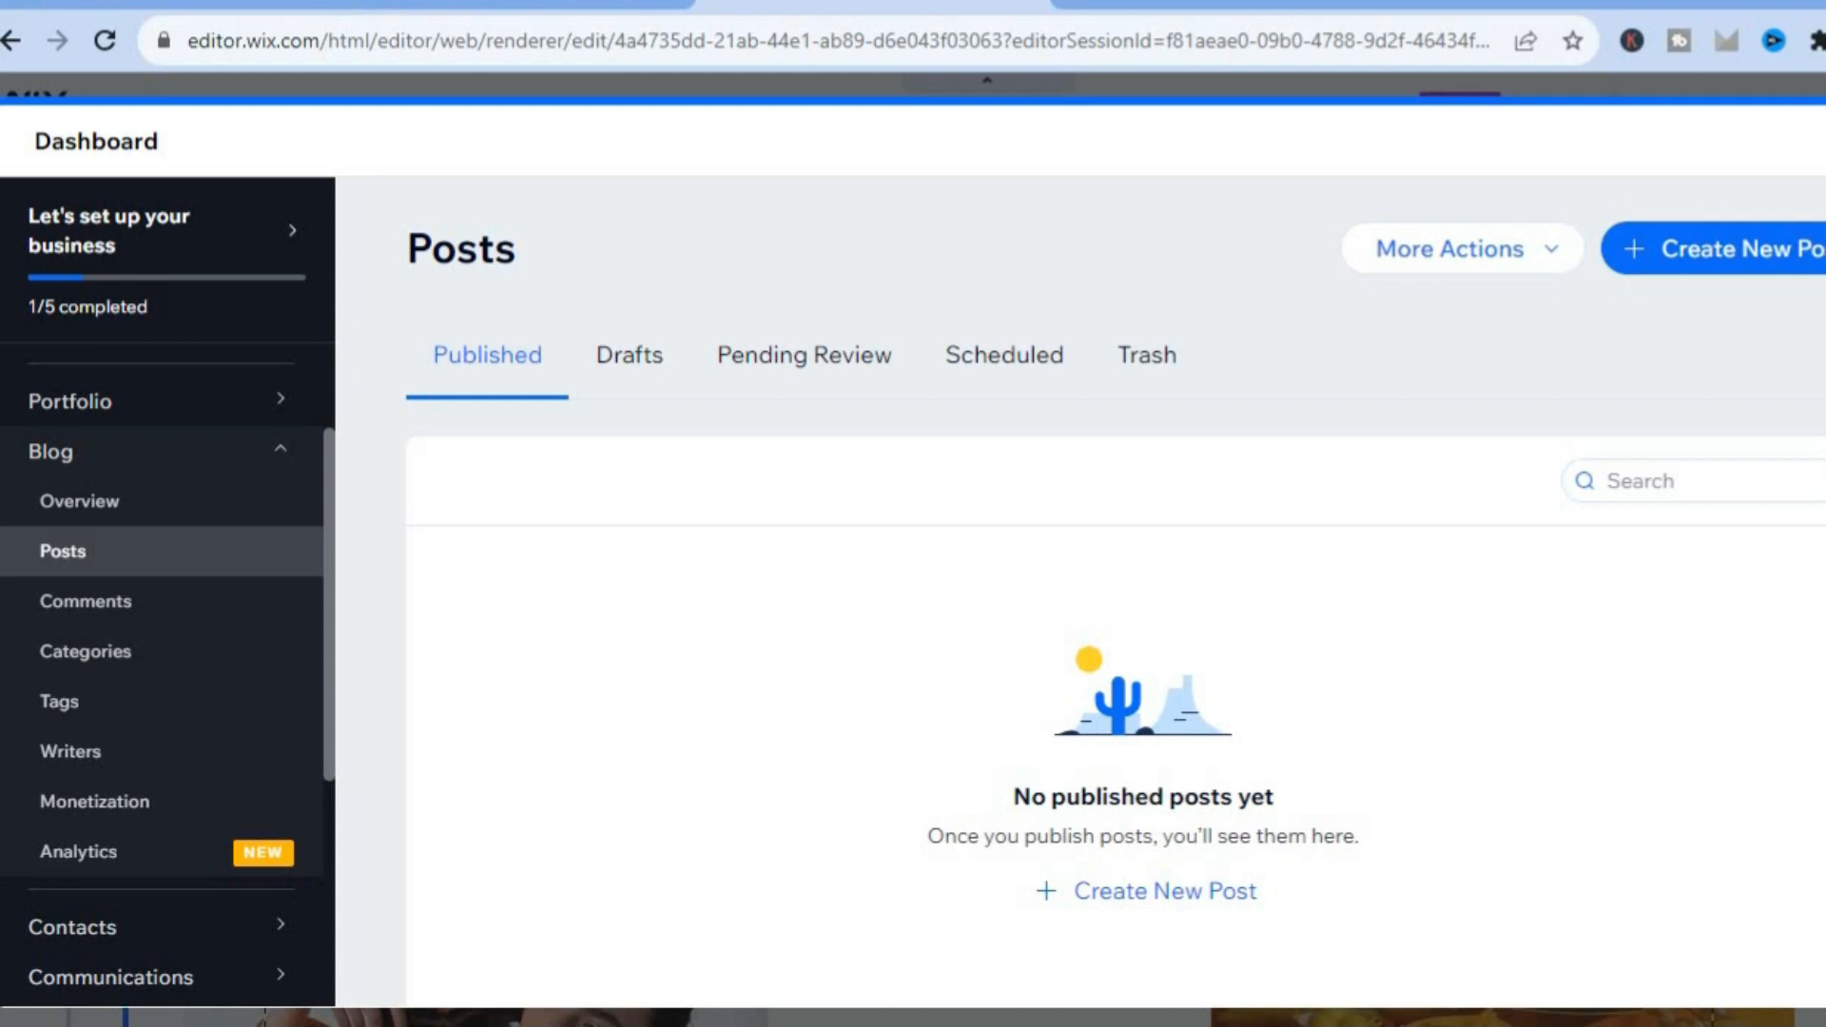
{"action": "left_click", "coordinate": [1823, 140]}
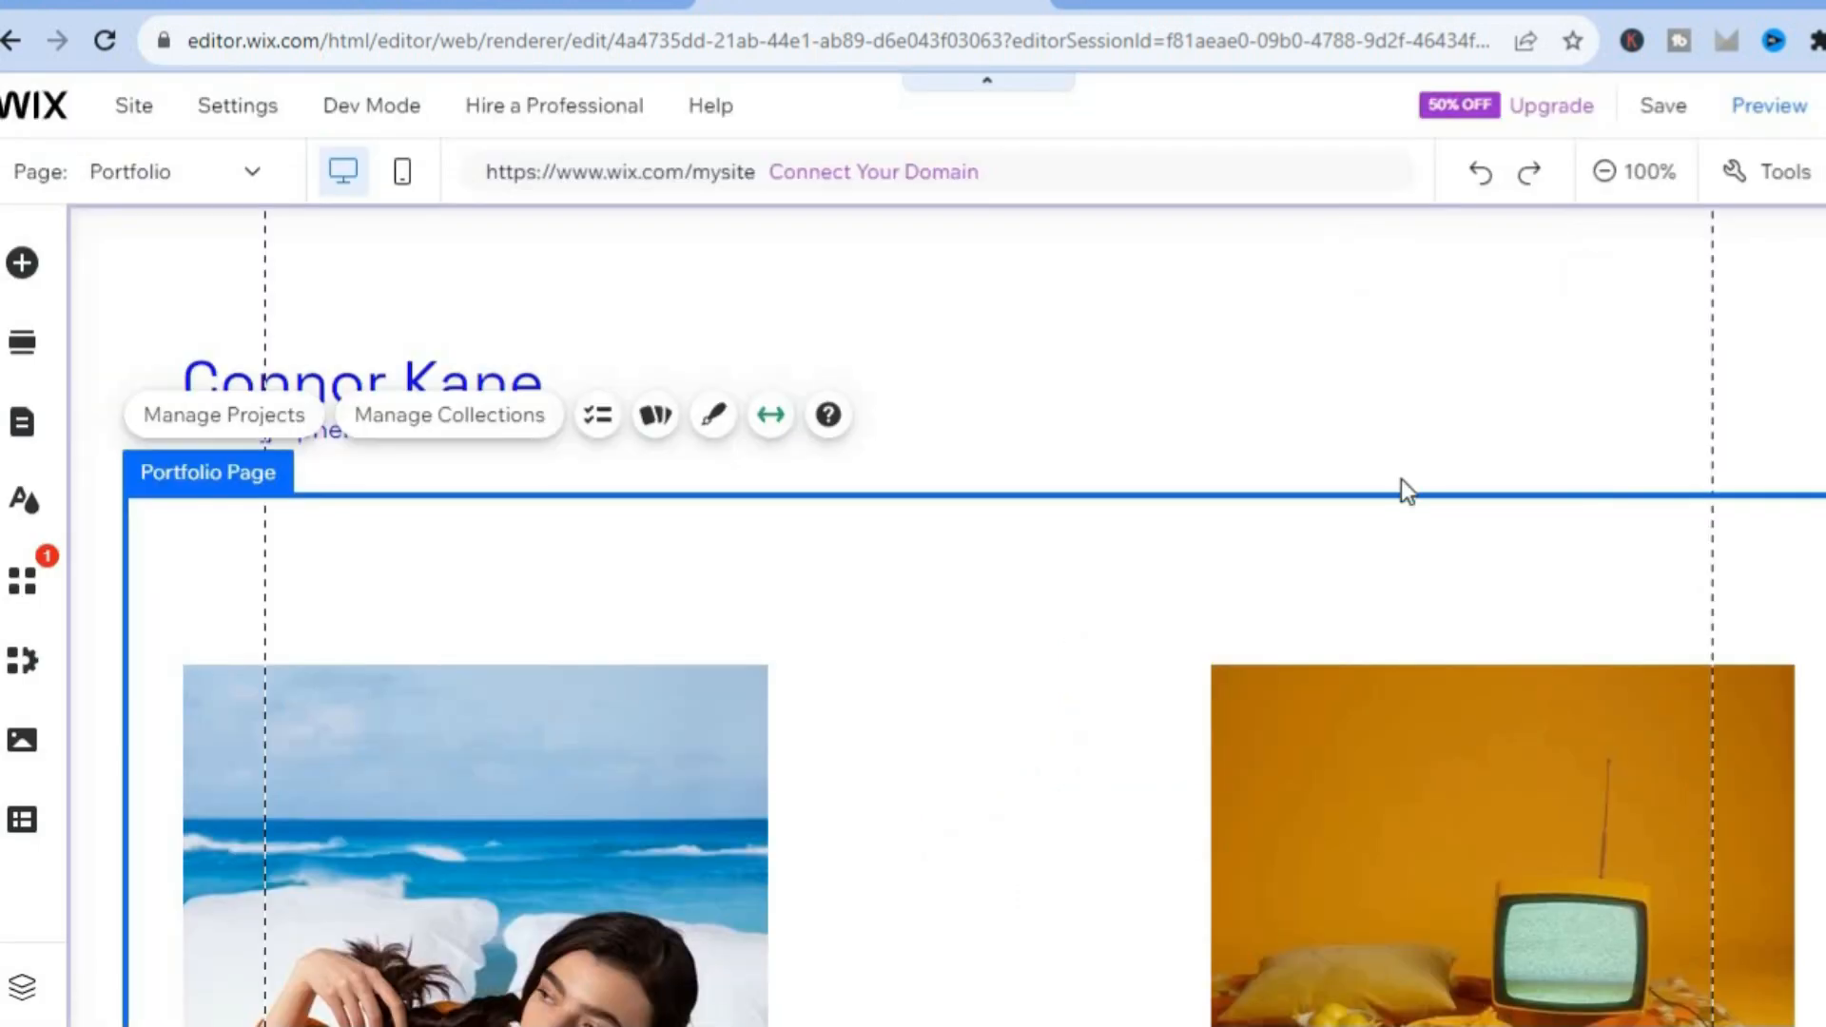
Preview the site and look over the Portfolio page down to the Tropical Clouds project.
{"action": "mouse_move", "coordinate": [1688, 119]}
{"action": "scroll", "coordinate": [946, 615], "scroll_direction": "up", "scroll_amount": 1}
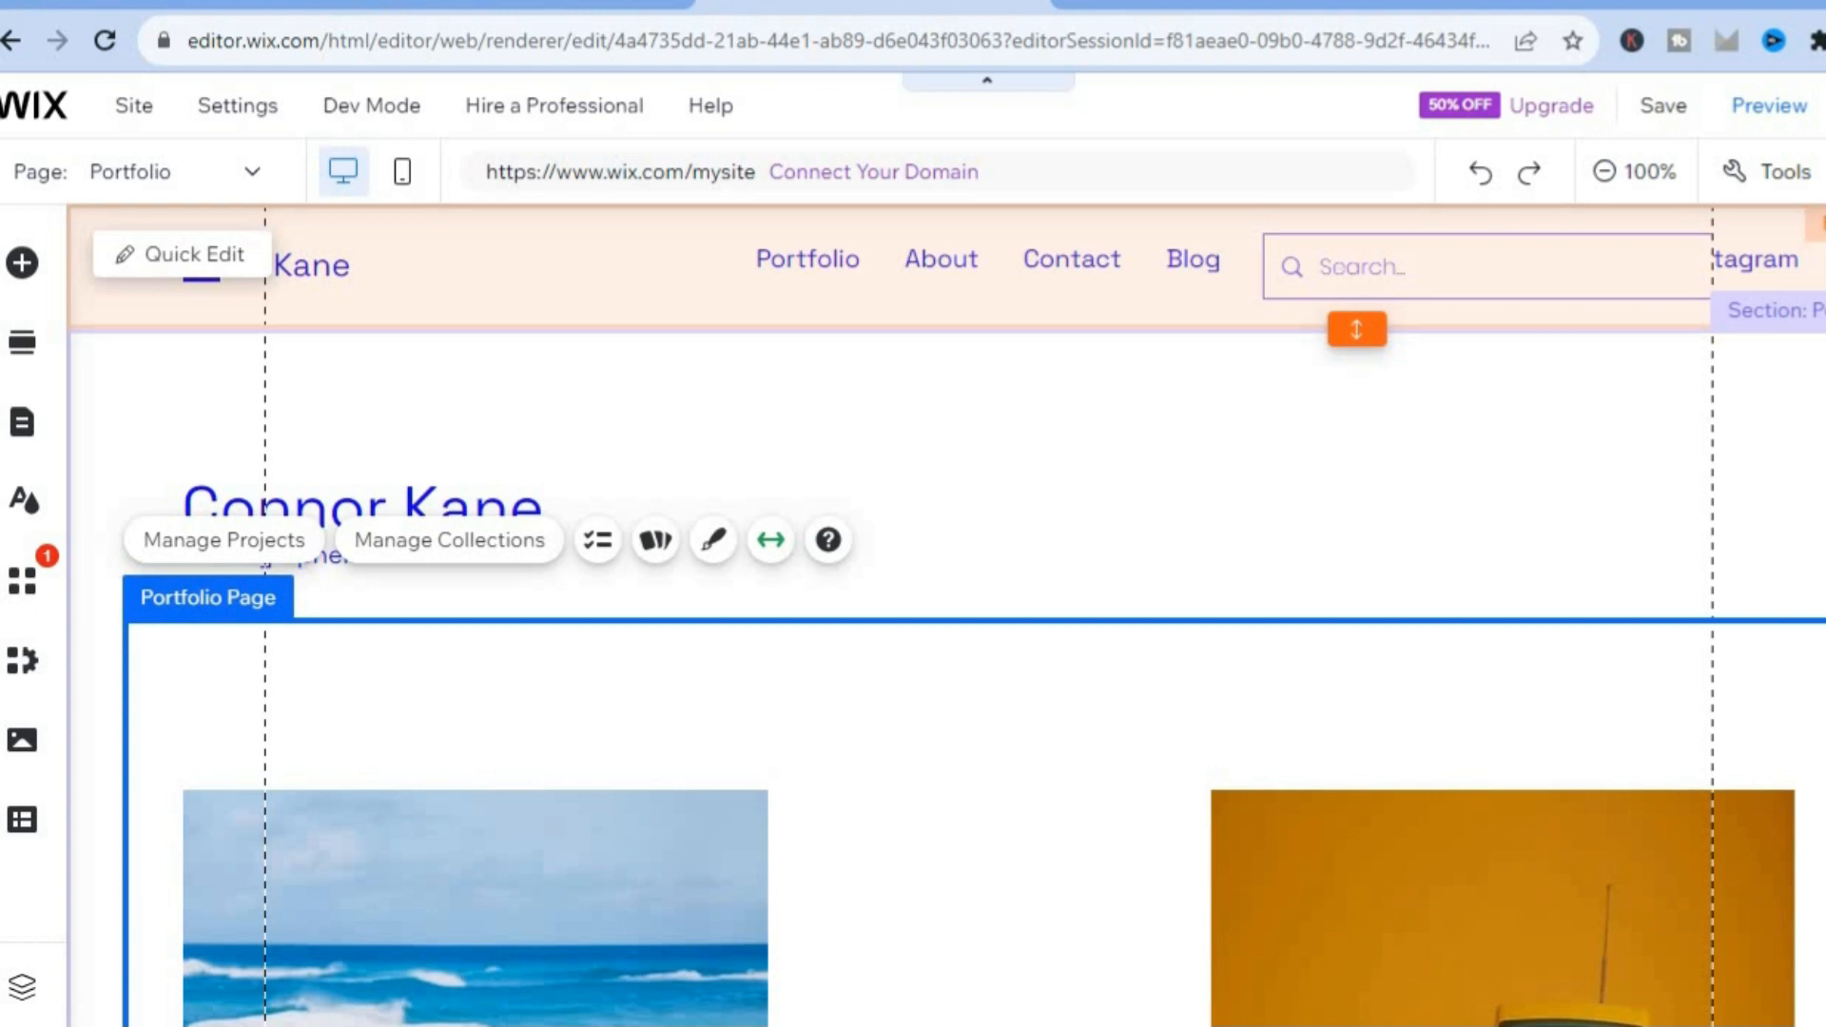
{"action": "left_click", "coordinate": [1775, 113]}
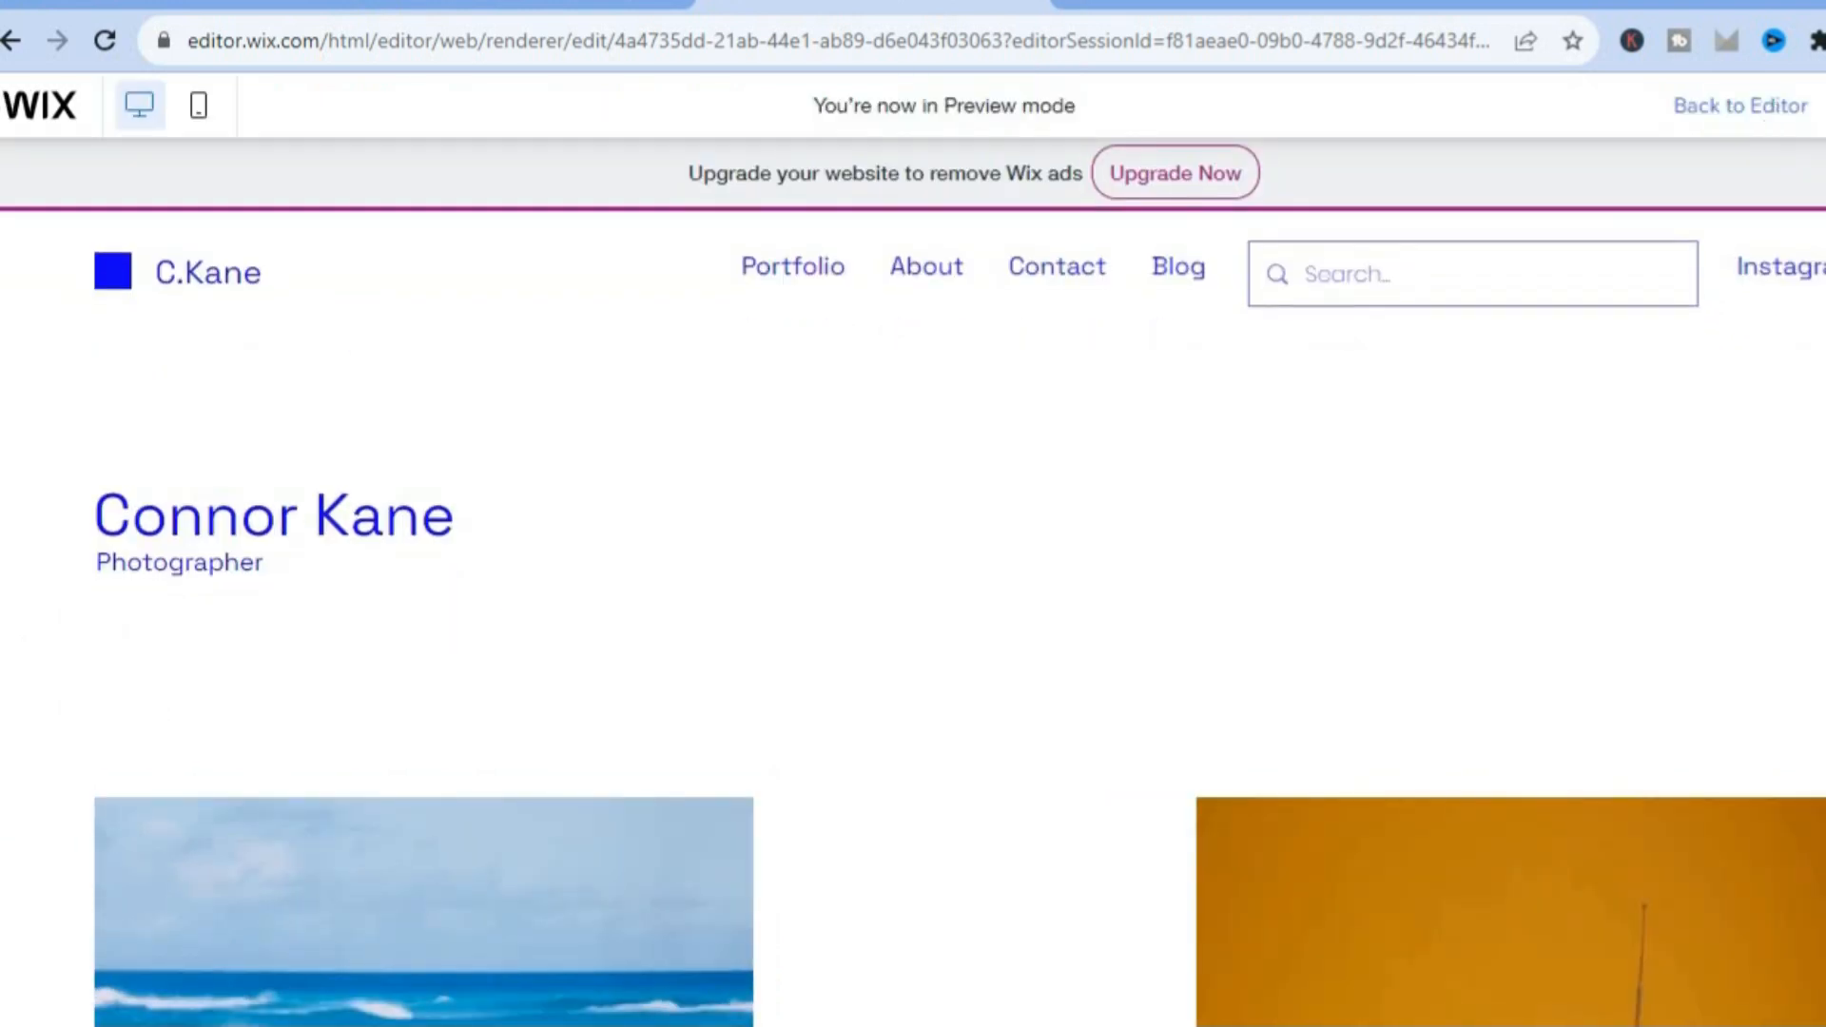
{"action": "scroll", "coordinate": [951, 680], "scroll_direction": "down", "scroll_amount": 10}
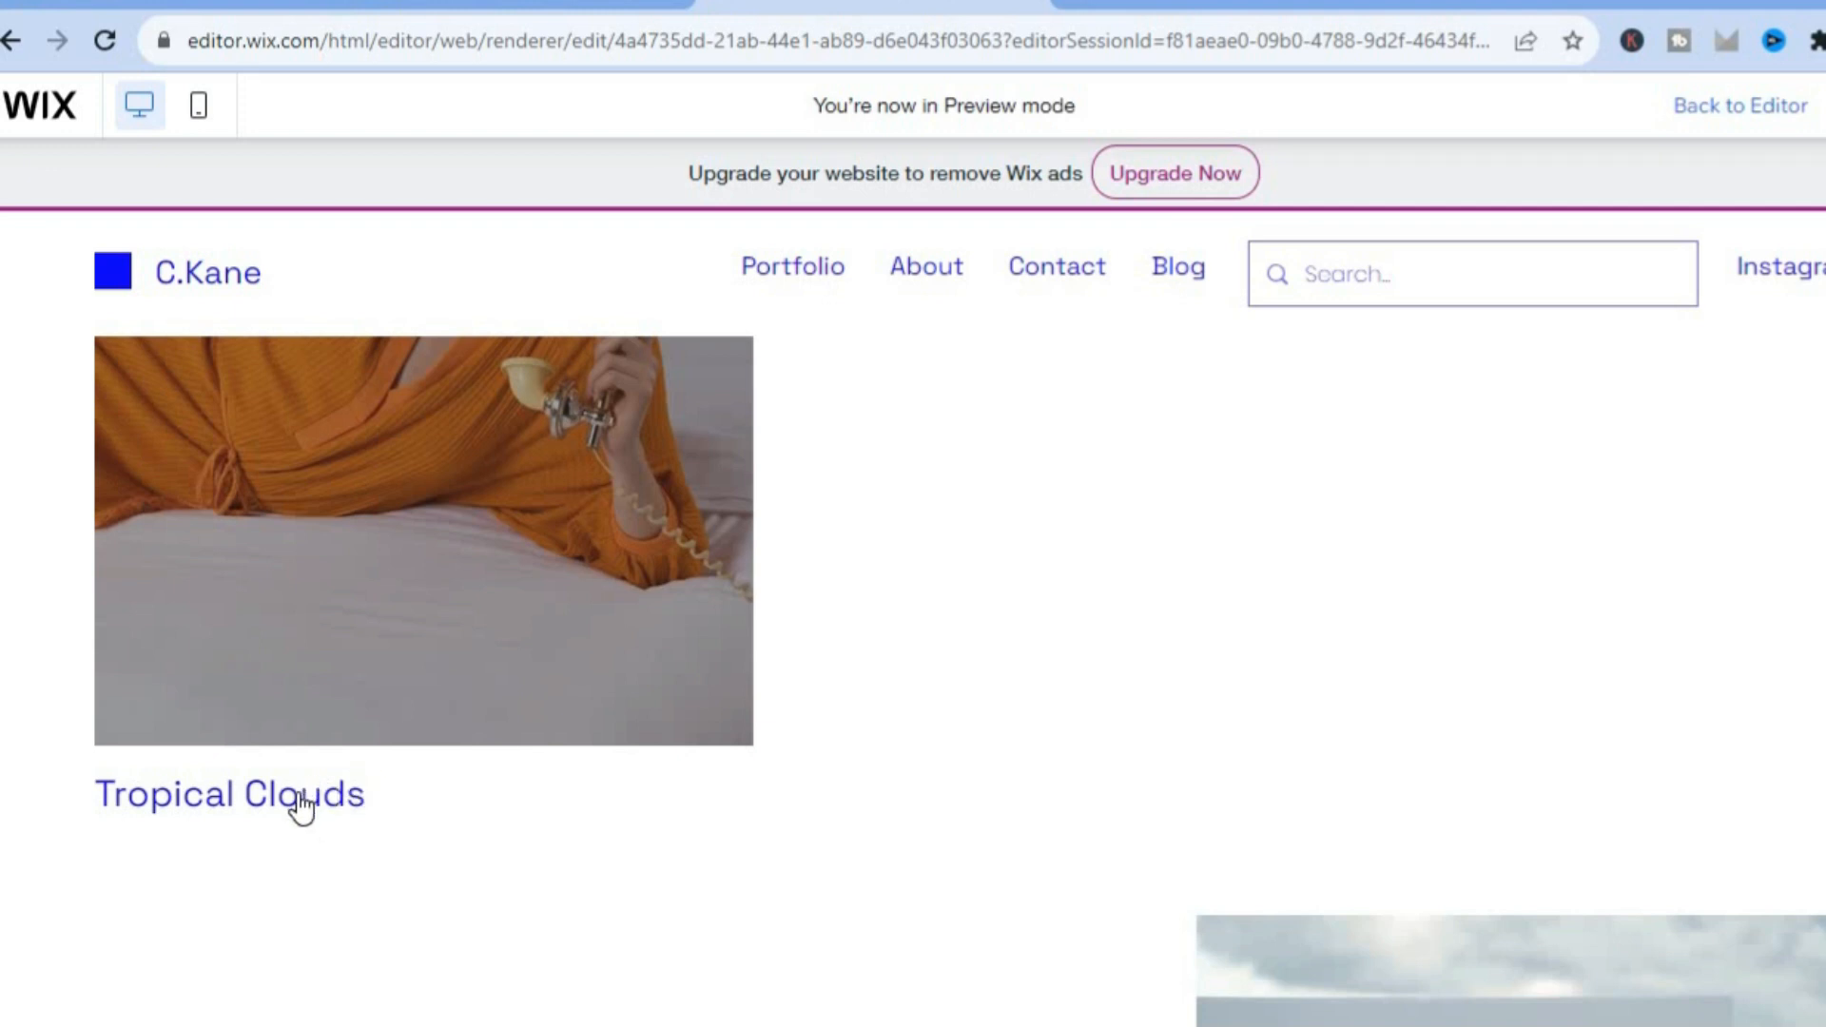
Open the Tropical Clouds project in the preview and examine its credits and image gallery.
{"action": "left_click", "coordinate": [459, 645]}
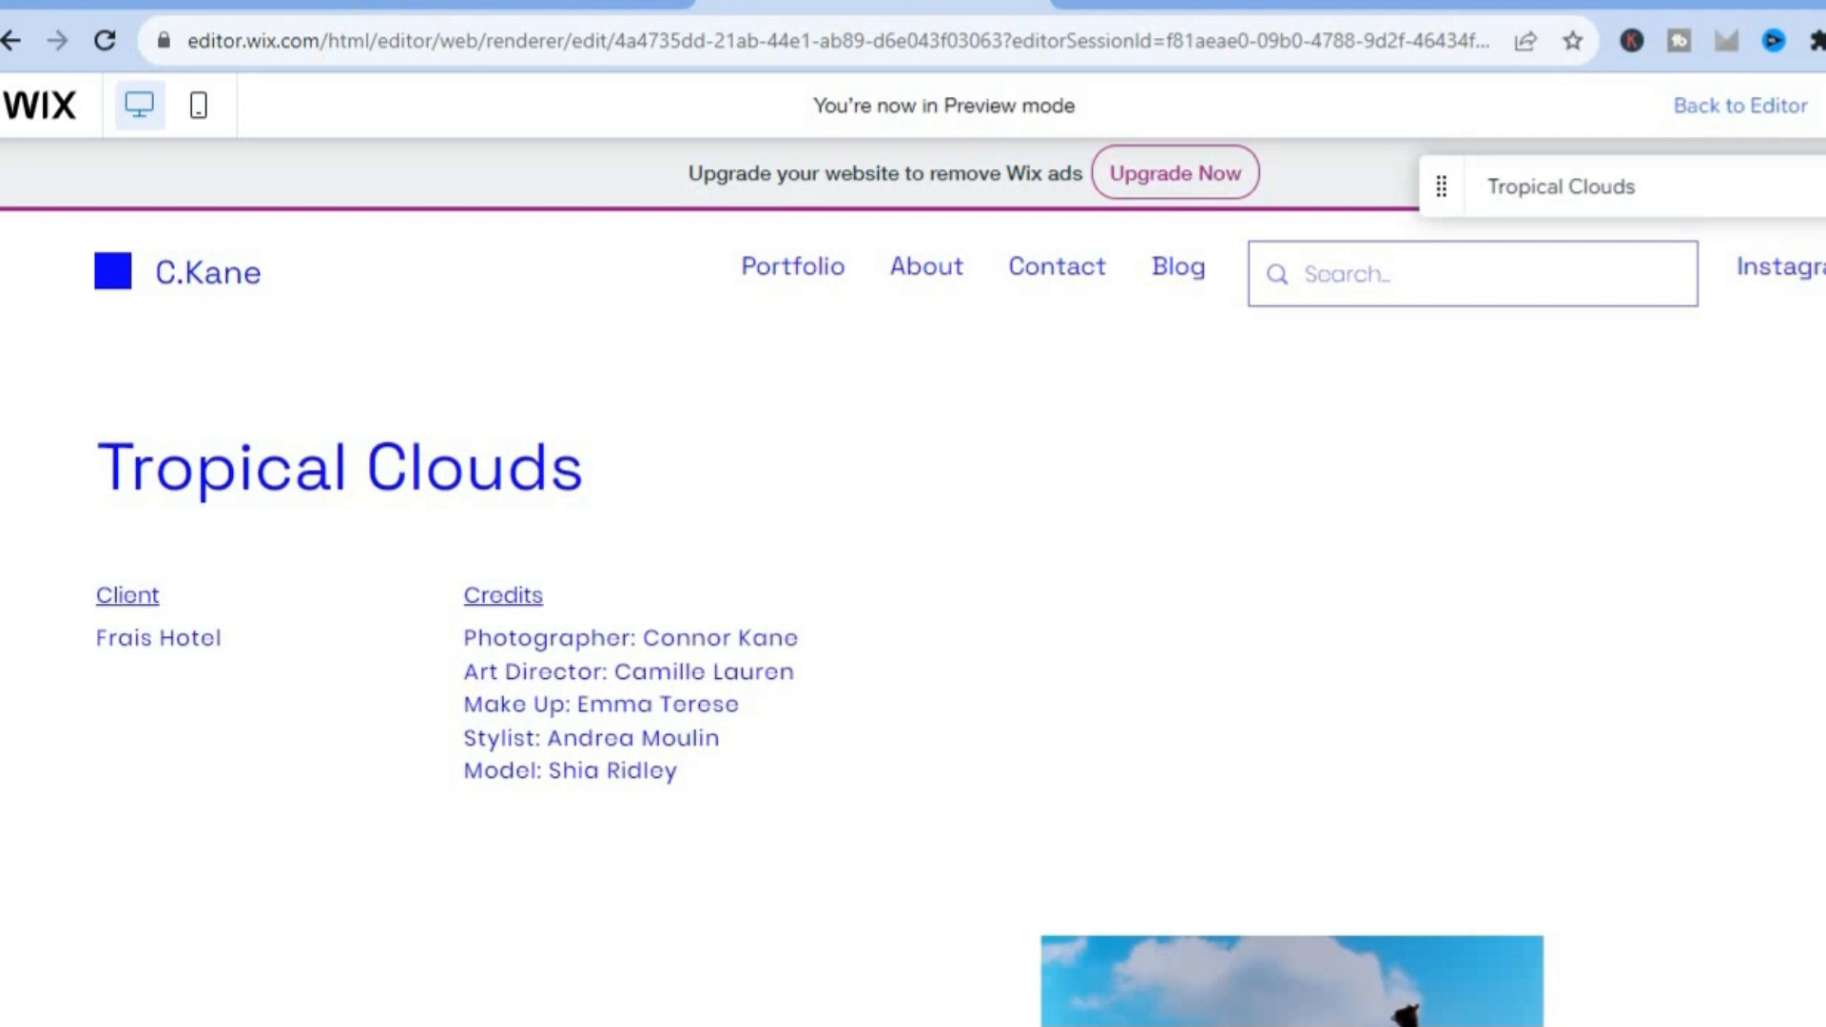
{"action": "scroll", "coordinate": [147, 466], "scroll_direction": "down", "scroll_amount": 2}
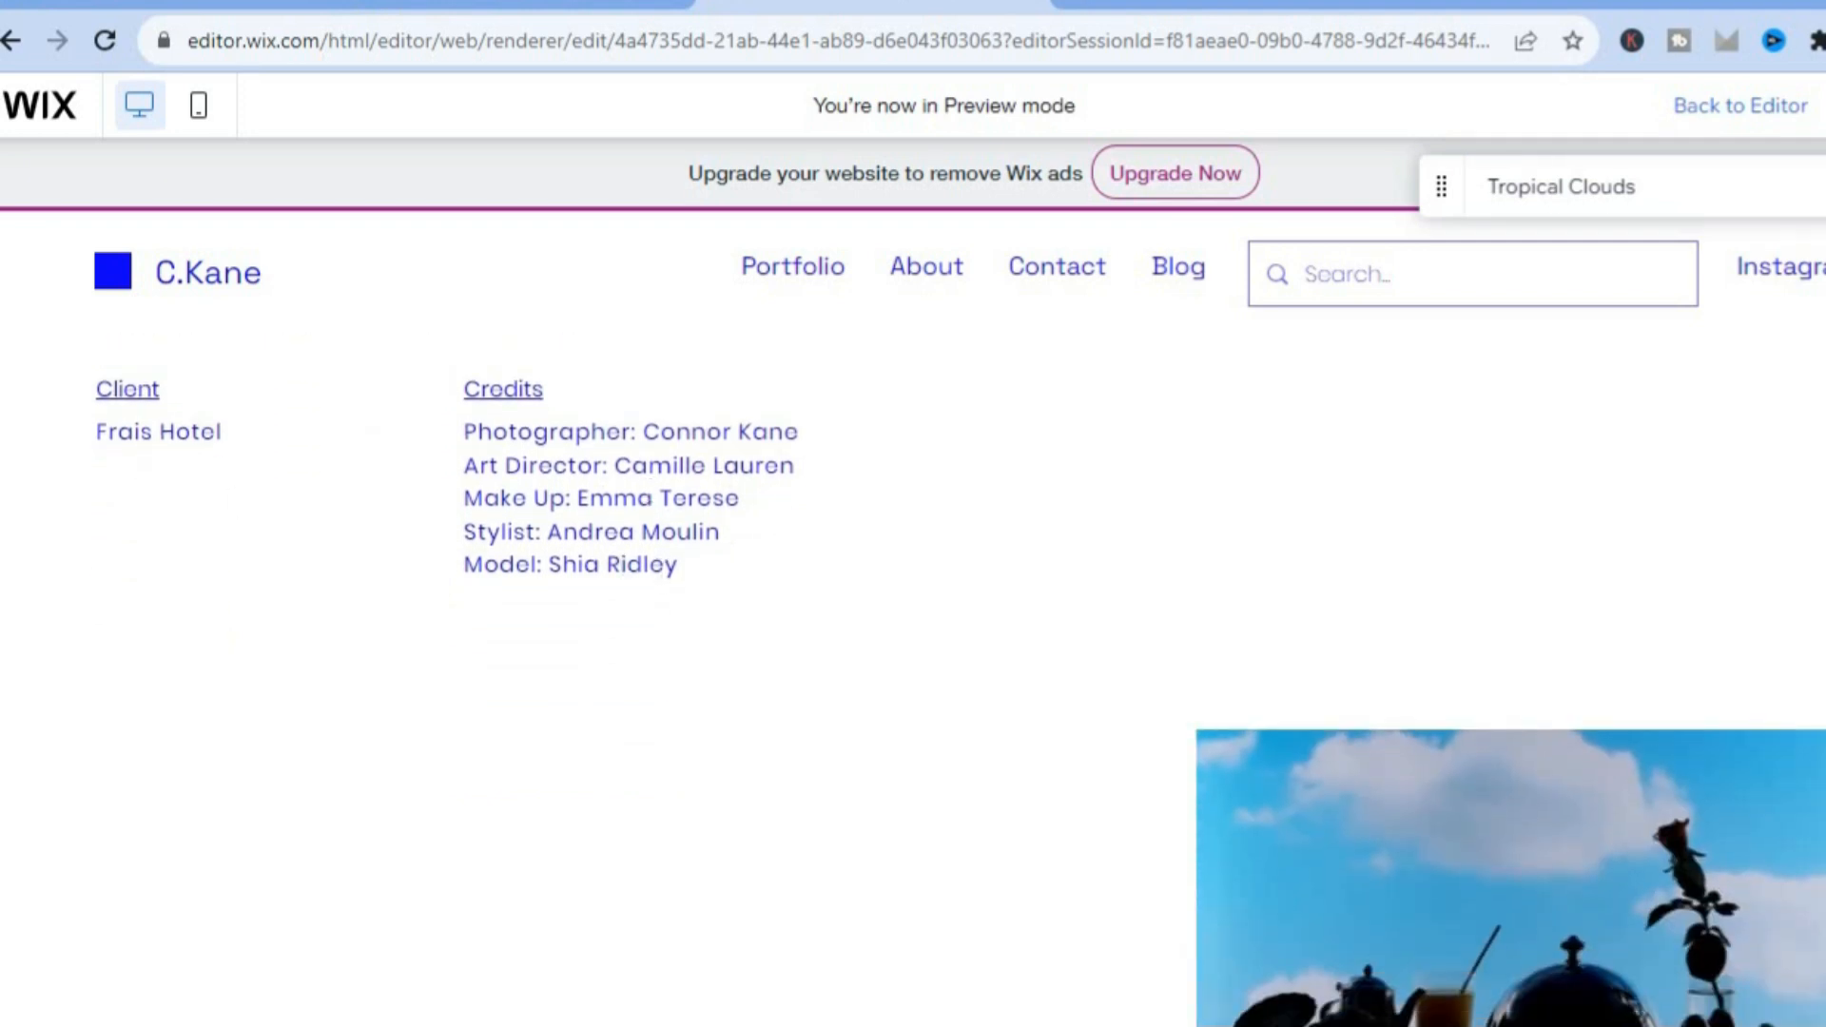
{"action": "scroll", "coordinate": [960, 680], "scroll_direction": "down", "scroll_amount": 10}
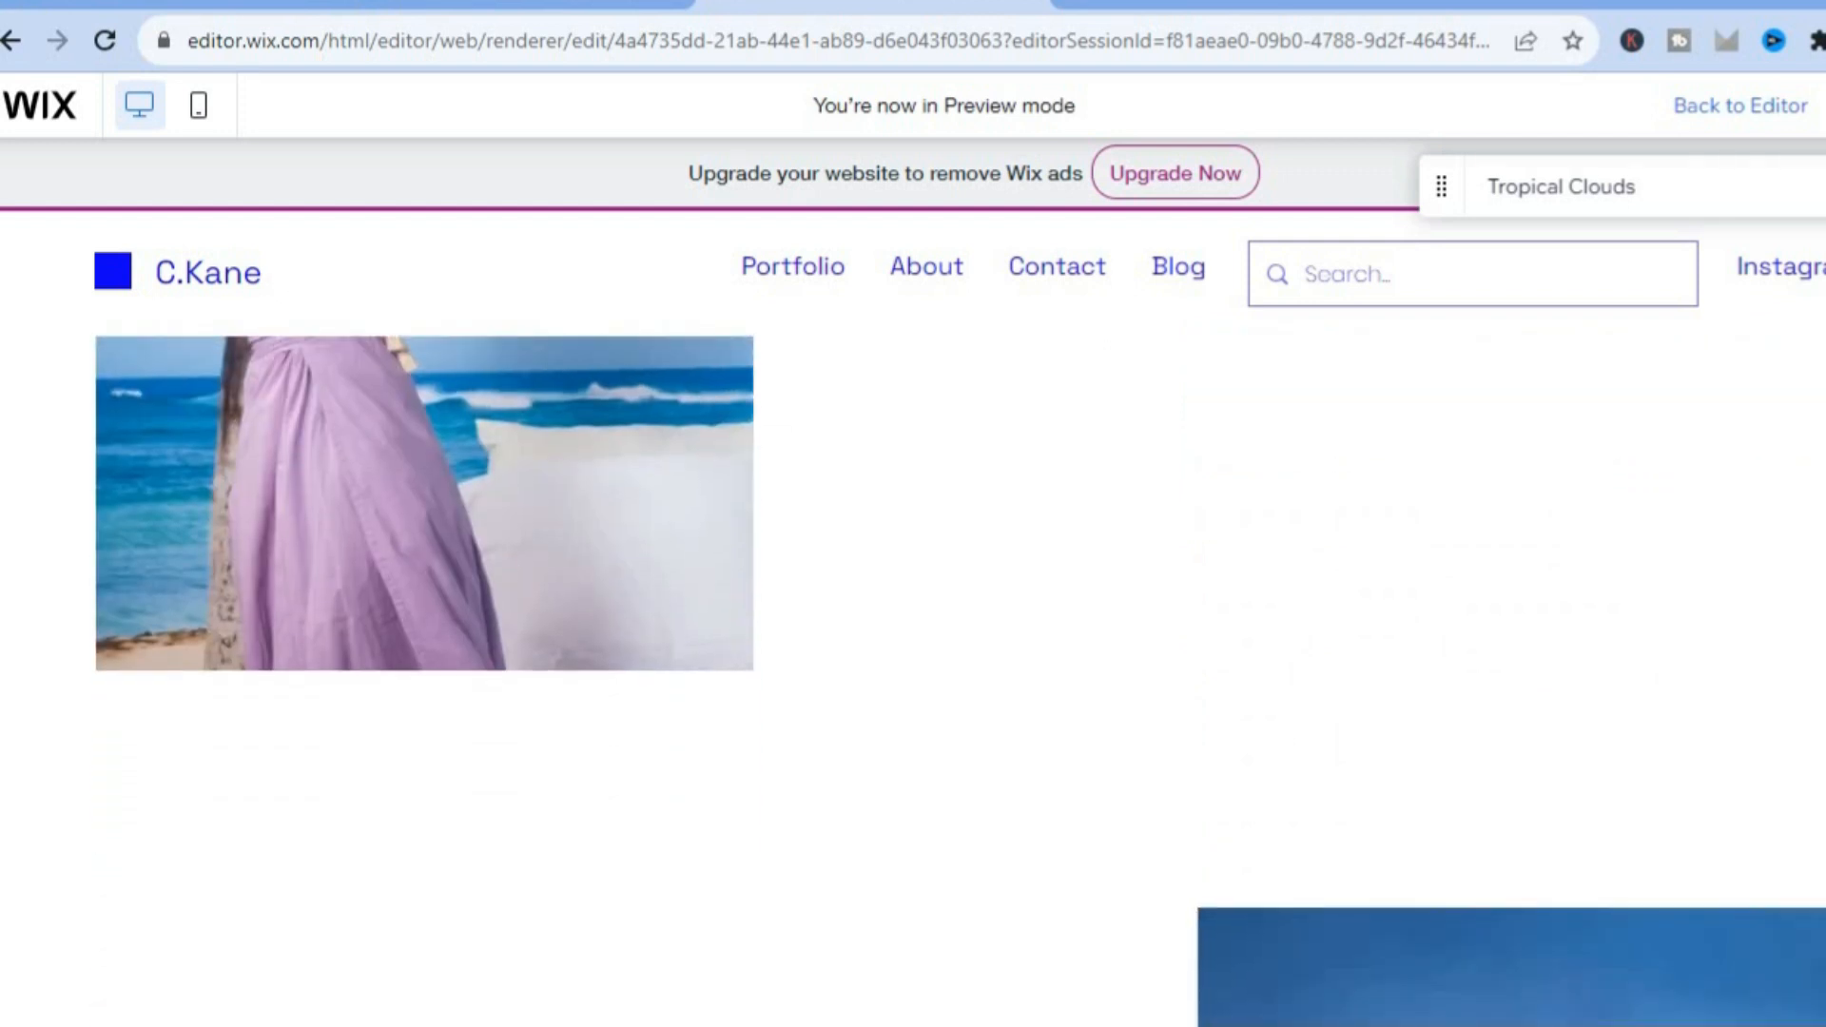
{"action": "scroll", "coordinate": [960, 680], "scroll_direction": "down", "scroll_amount": 10}
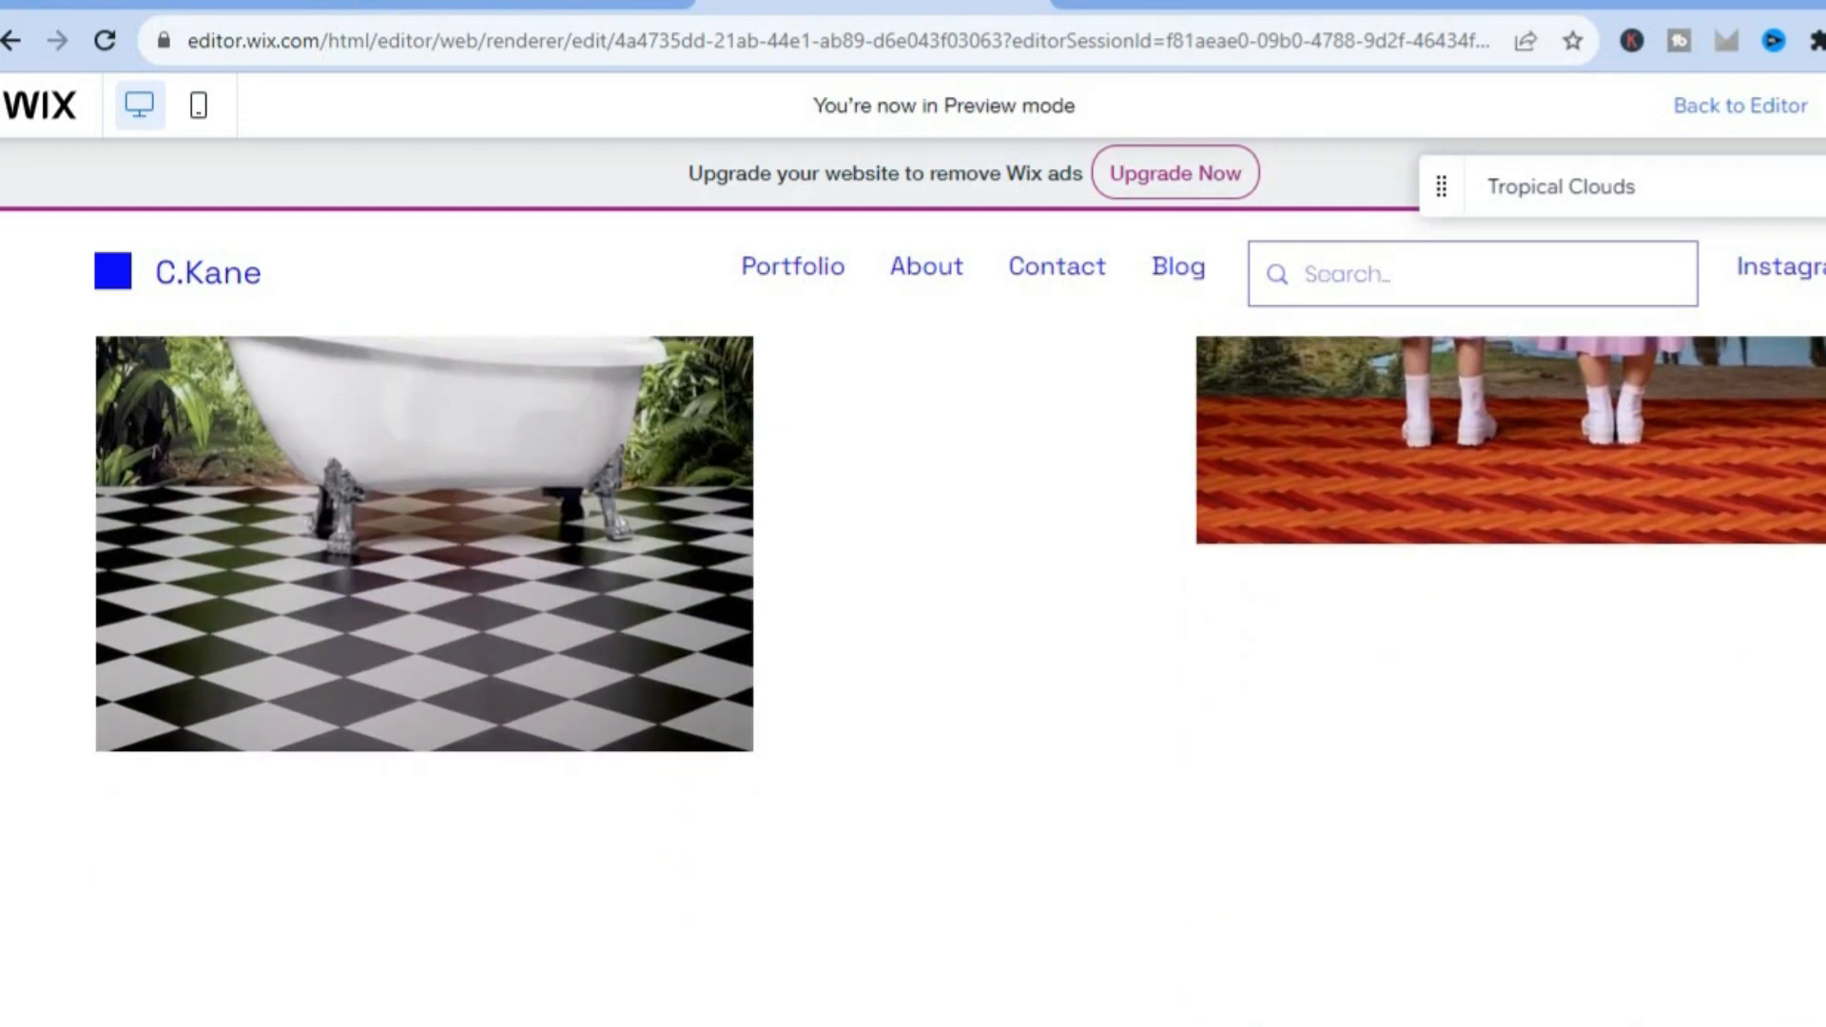
{"action": "scroll", "coordinate": [960, 680], "scroll_direction": "down", "scroll_amount": 6}
{"action": "scroll", "coordinate": [960, 680], "scroll_direction": "down", "scroll_amount": 4}
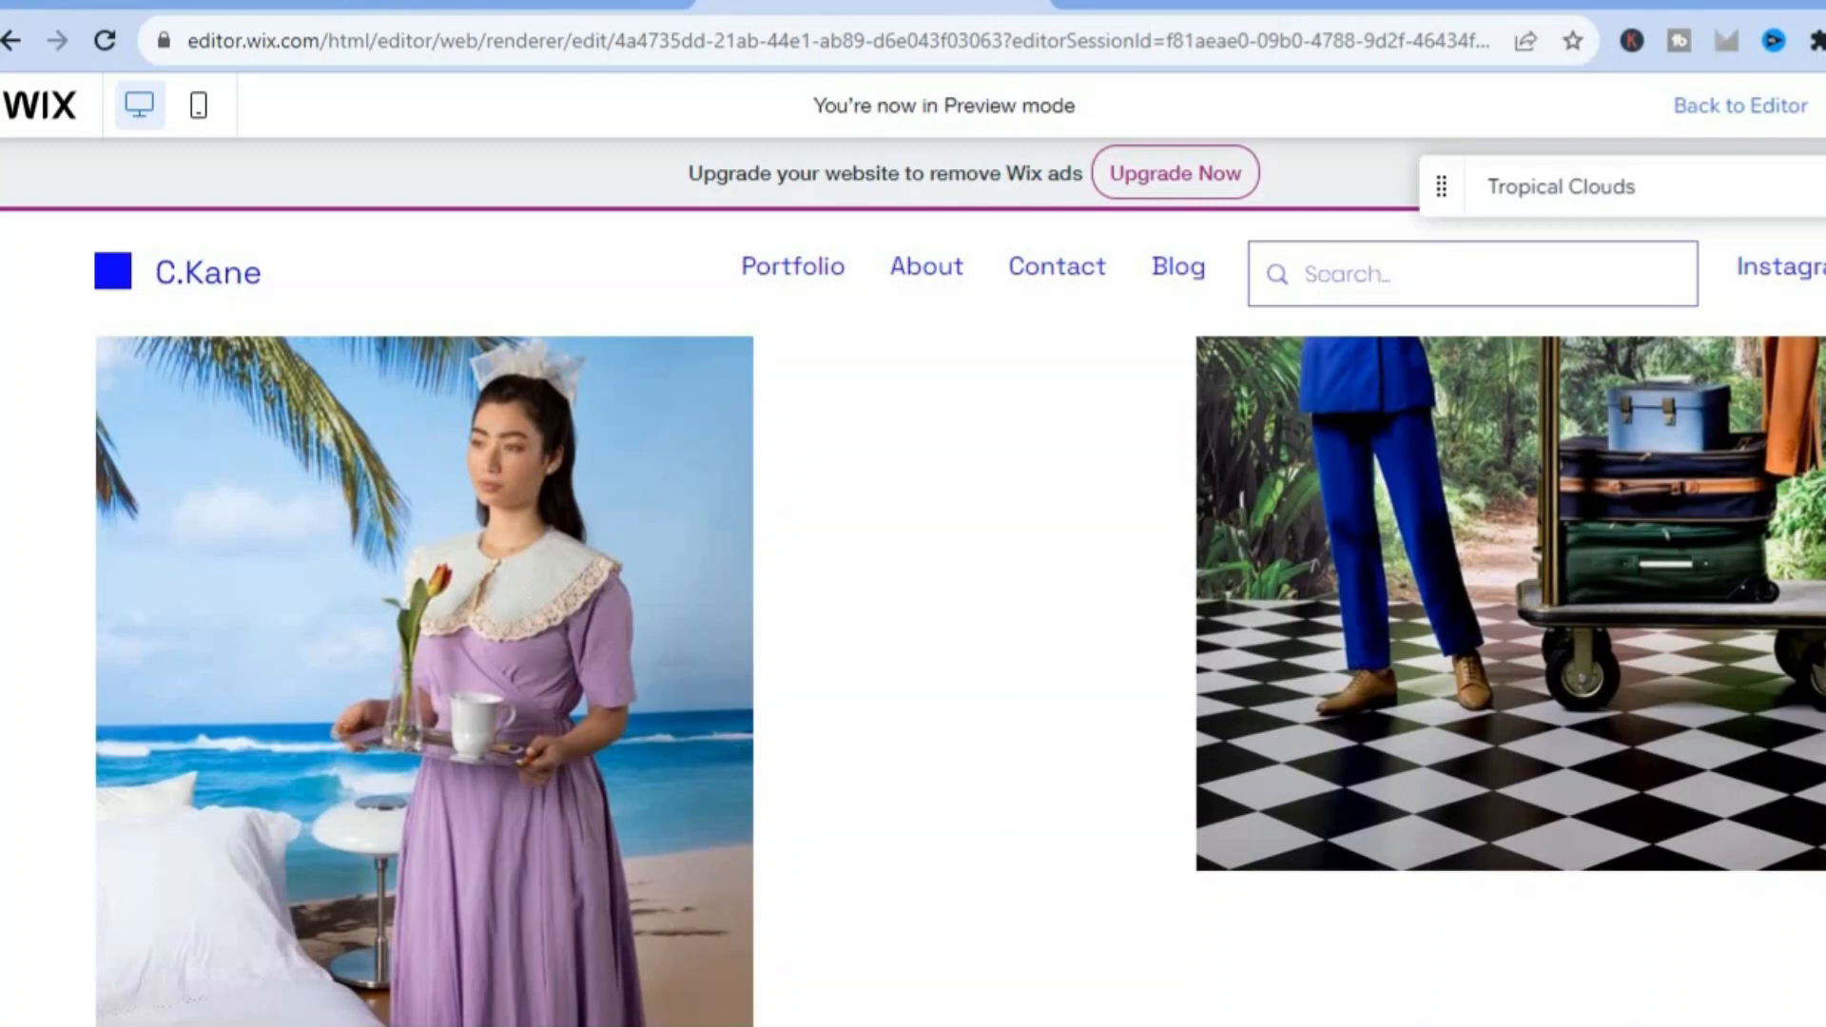
{"action": "scroll", "coordinate": [961, 680], "scroll_direction": "down", "scroll_amount": 10}
{"action": "scroll", "coordinate": [1510, 680], "scroll_direction": "down", "scroll_amount": 2}
{"action": "scroll", "coordinate": [1510, 680], "scroll_direction": "down", "scroll_amount": 2}
{"action": "scroll", "coordinate": [1510, 680], "scroll_direction": "up", "scroll_amount": 2}
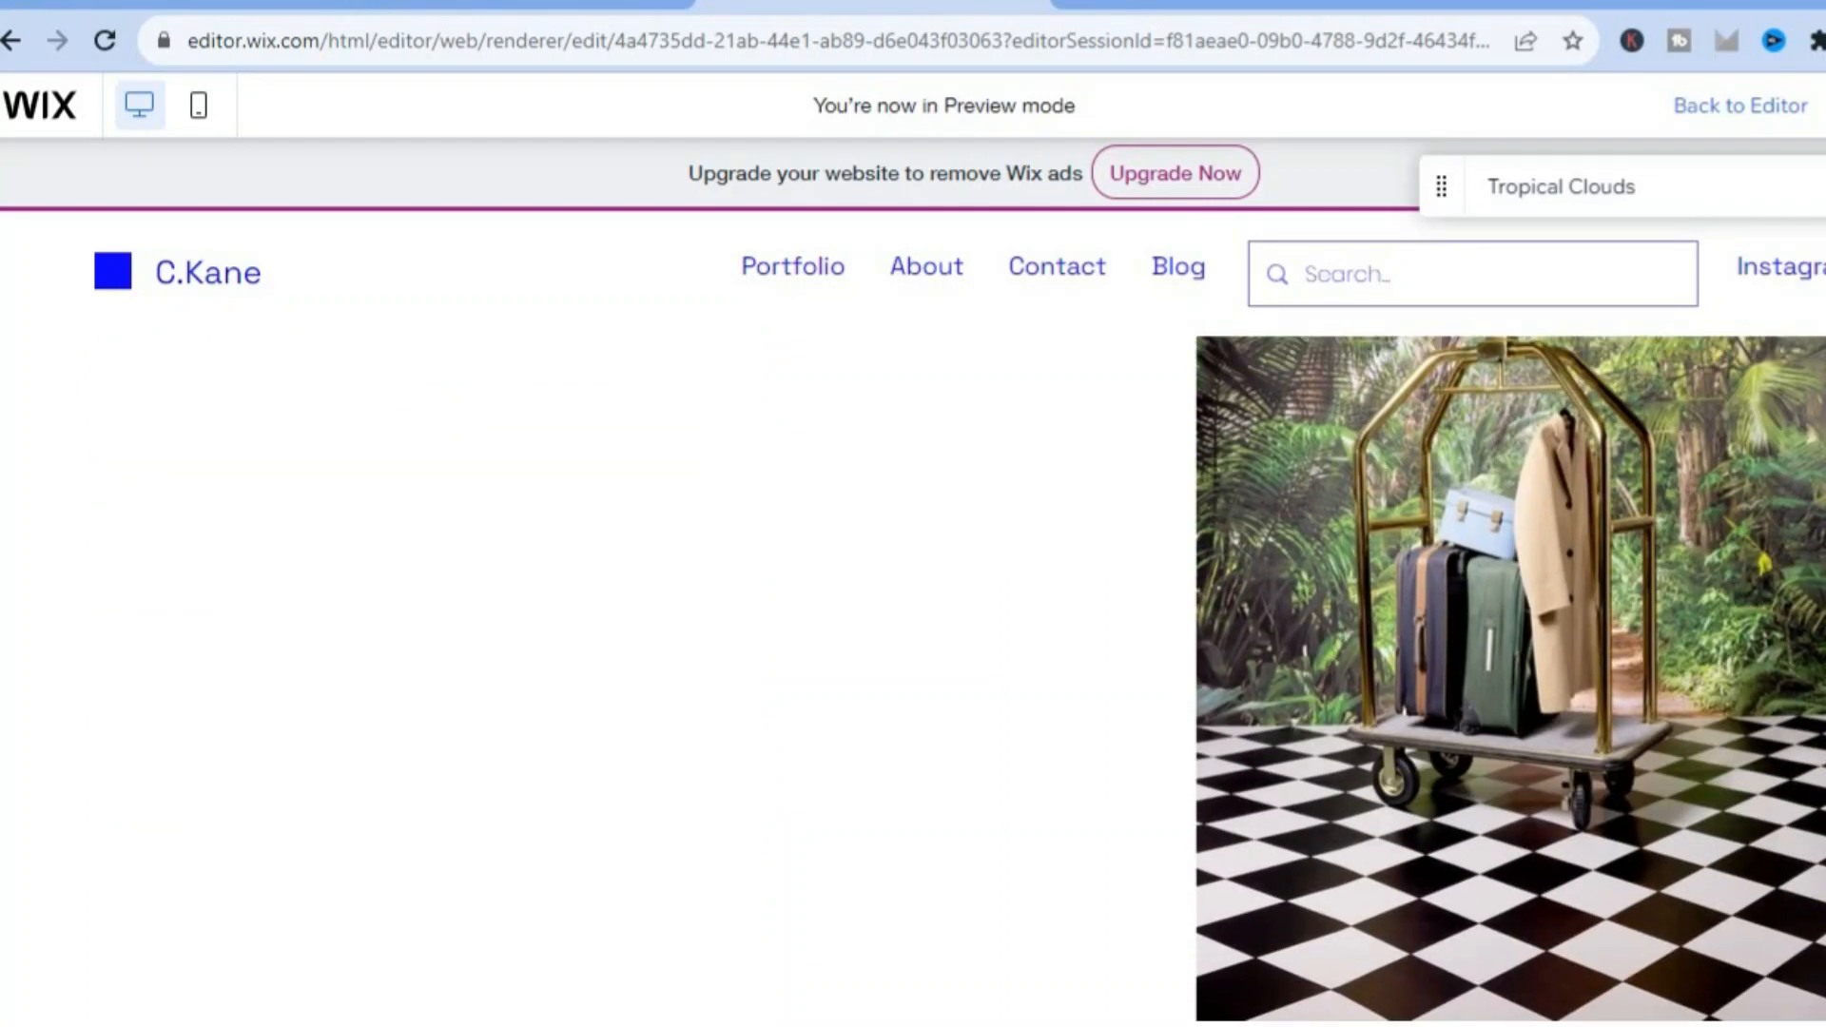